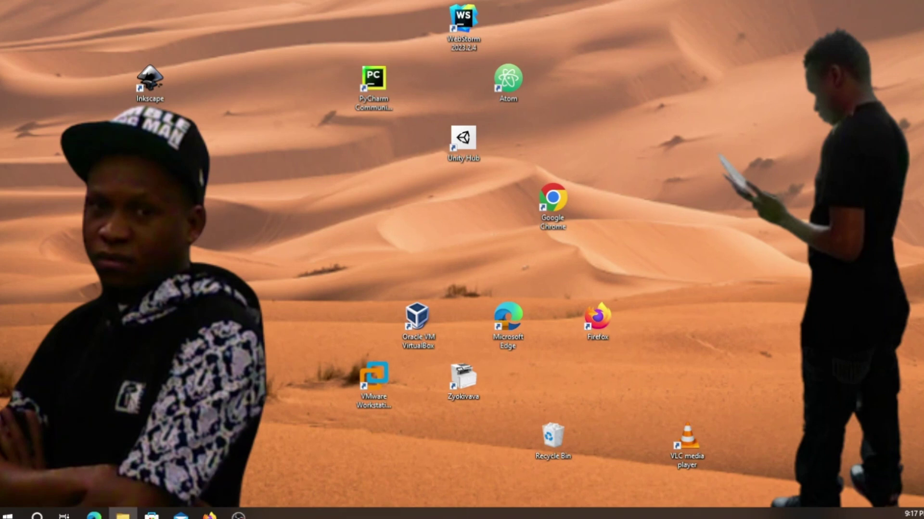
Step: Open File Explorer in a maximized window and go to the Downloads folder
left_click(123, 514)
left_click_drag(61, 20, 396, 78)
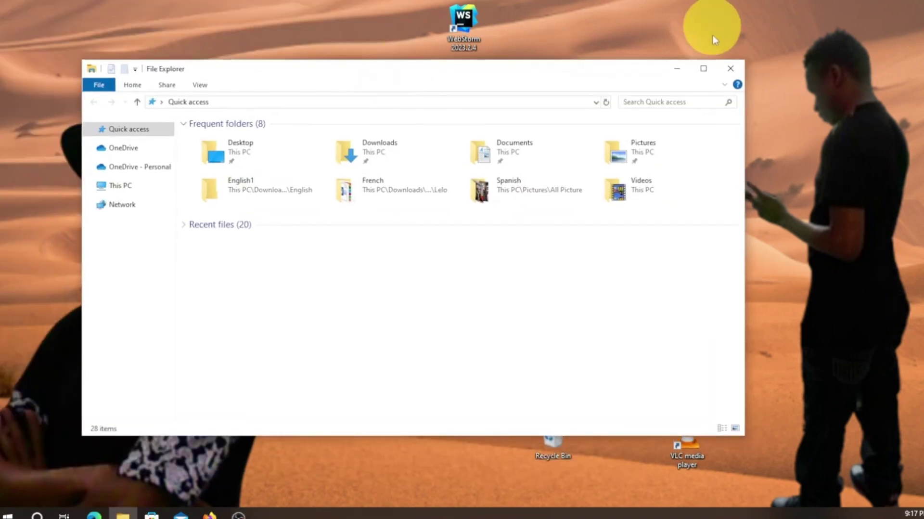
left_click(704, 70)
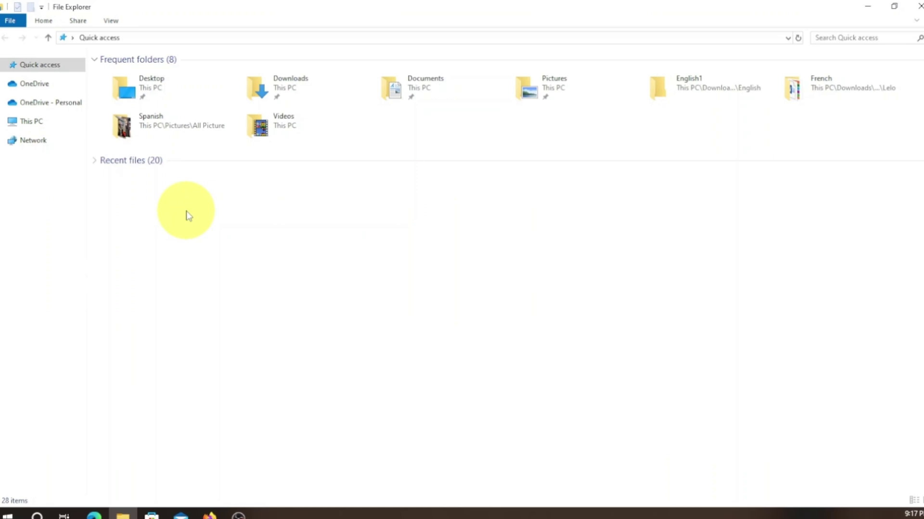
double_click(296, 79)
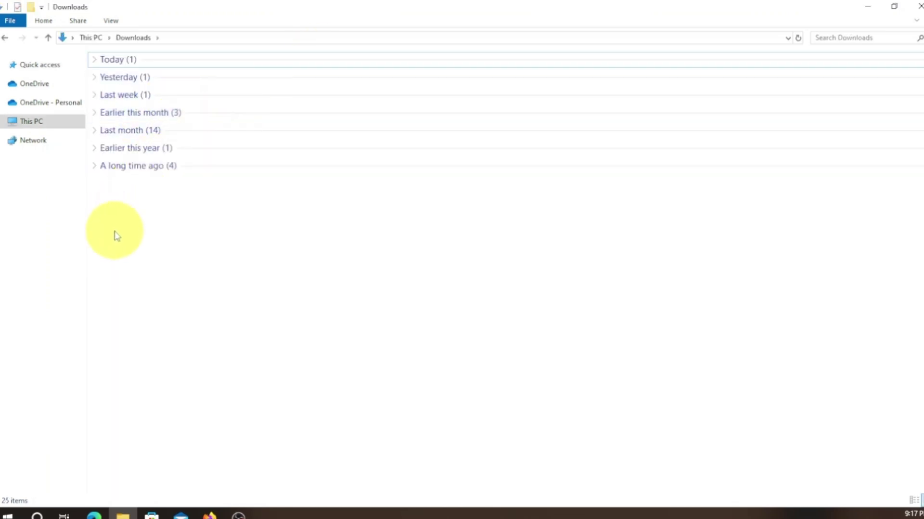
Step: Create a new folder inside Downloads
right_click(331, 231)
mouse_move(404, 429)
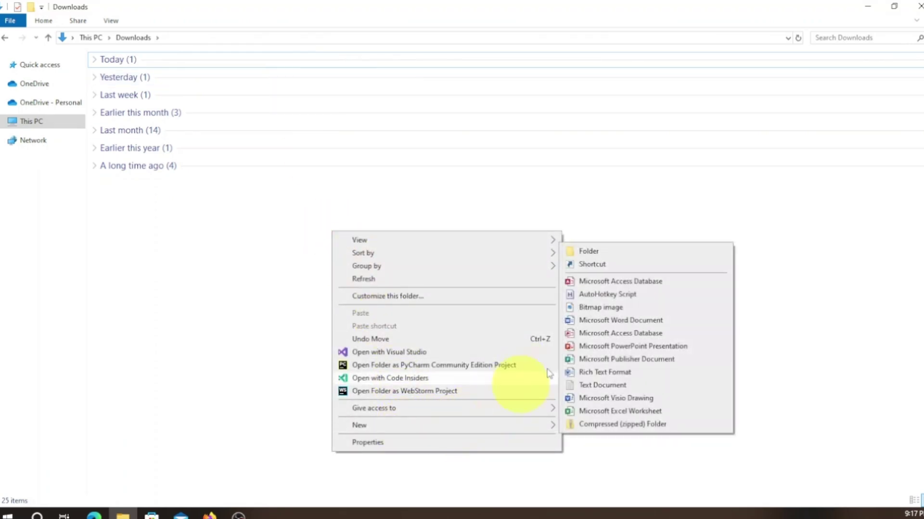
left_click(619, 253)
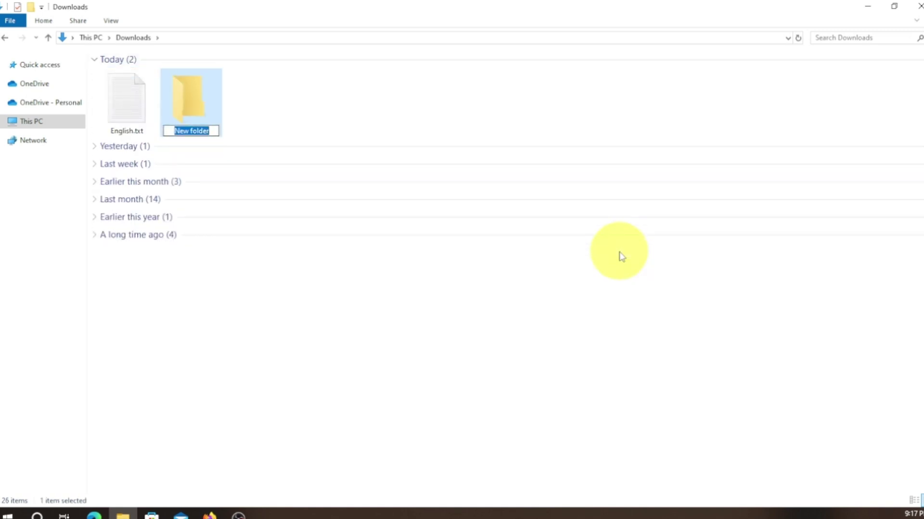
type("m")
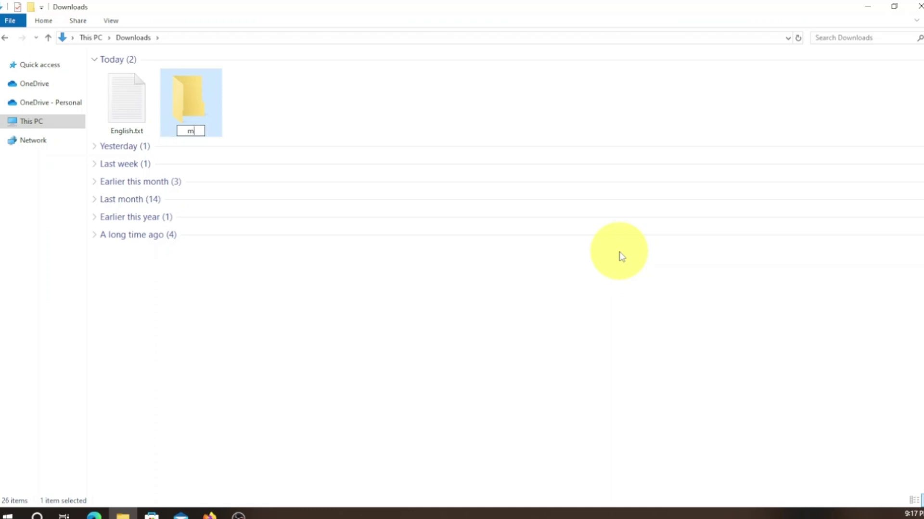
type("ICROSOFT")
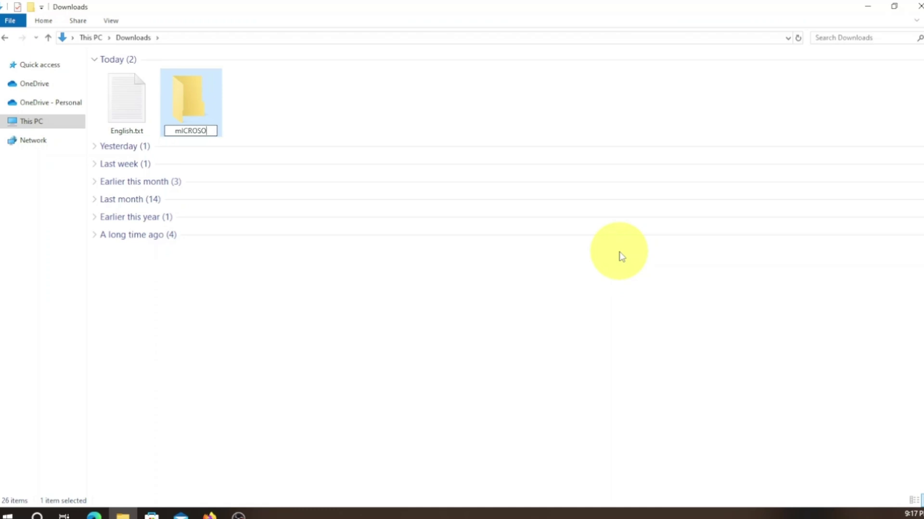
key("BackSpace")
key("BackSpace")
key("BackSpace")
key("BackSpace")
key("BackSpace")
key("BackSpace")
key("BackSpace")
key("BackSpace")
key("BackSpace")
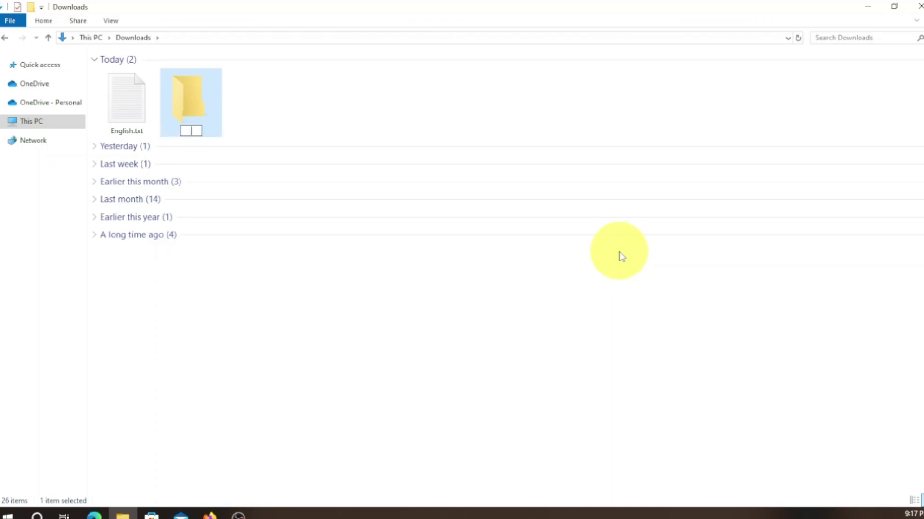
Step: Name the new folder "Microsoft Lab1"
type("Microsoft")
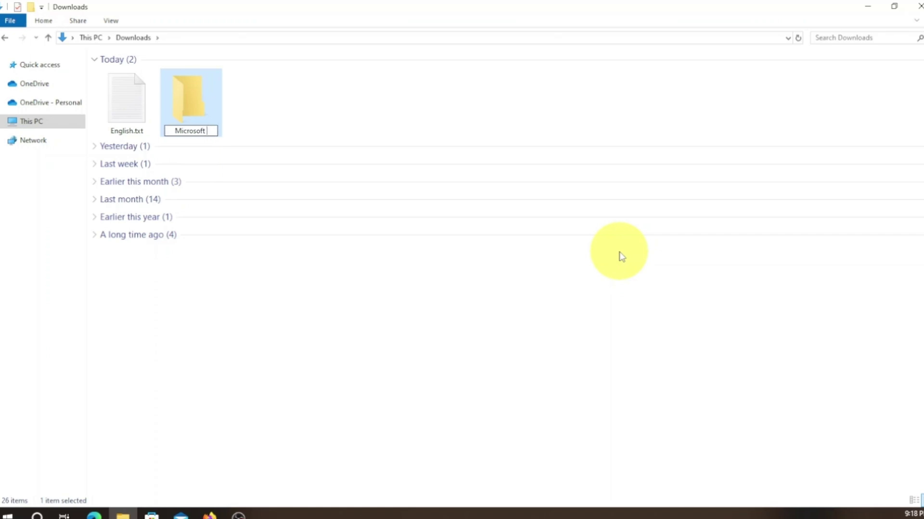
type(" Lab1")
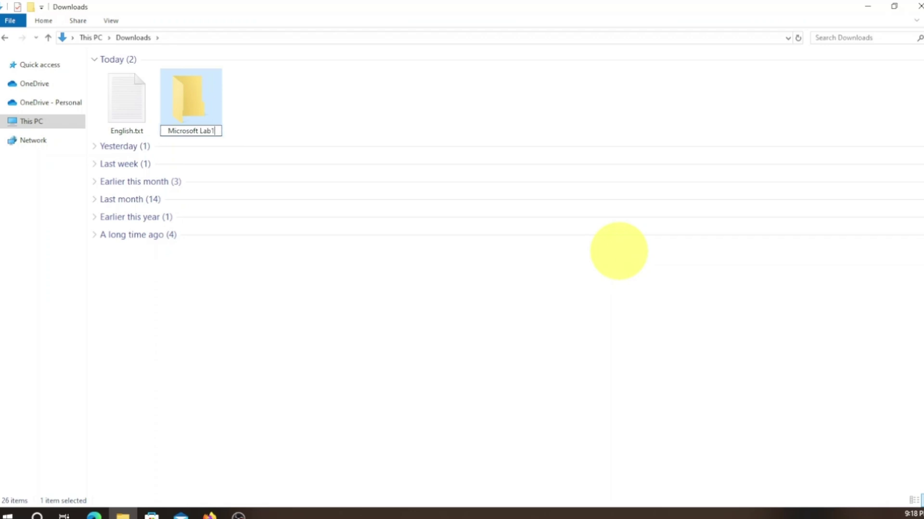
left_click(532, 128)
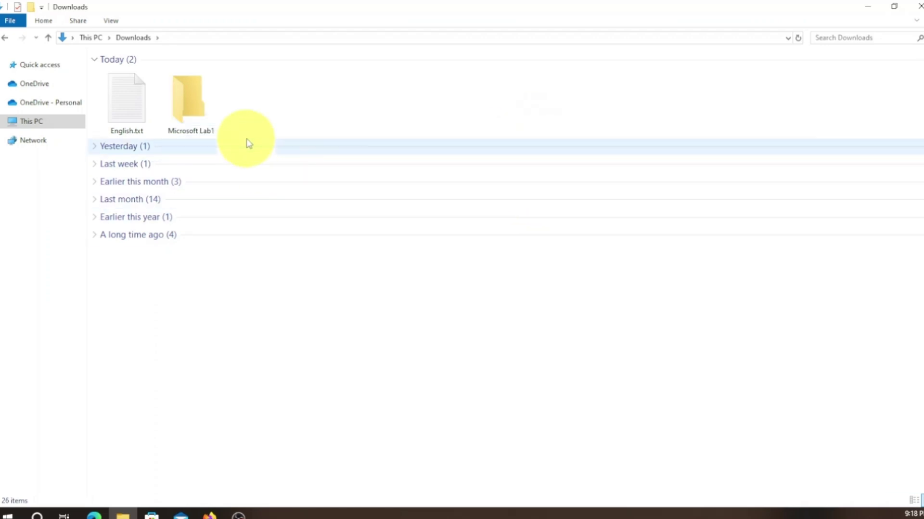
Step: Create a Microsoft Word document named Lab1.docx inside the Microsoft Lab1 folder
double_click(209, 122)
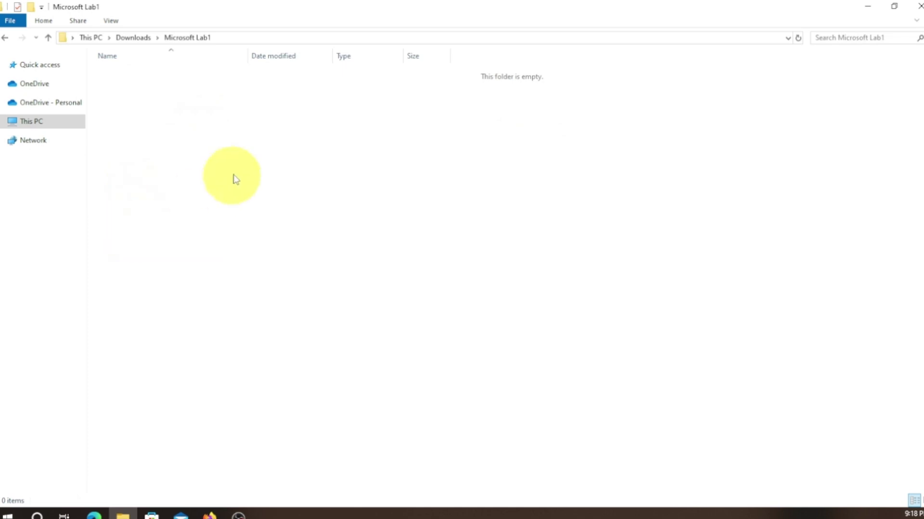
right_click(345, 164)
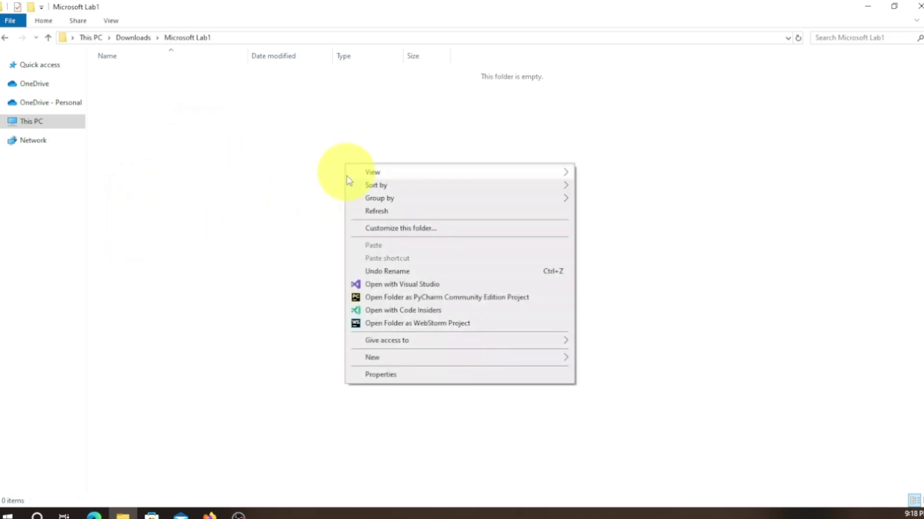
mouse_move(392, 356)
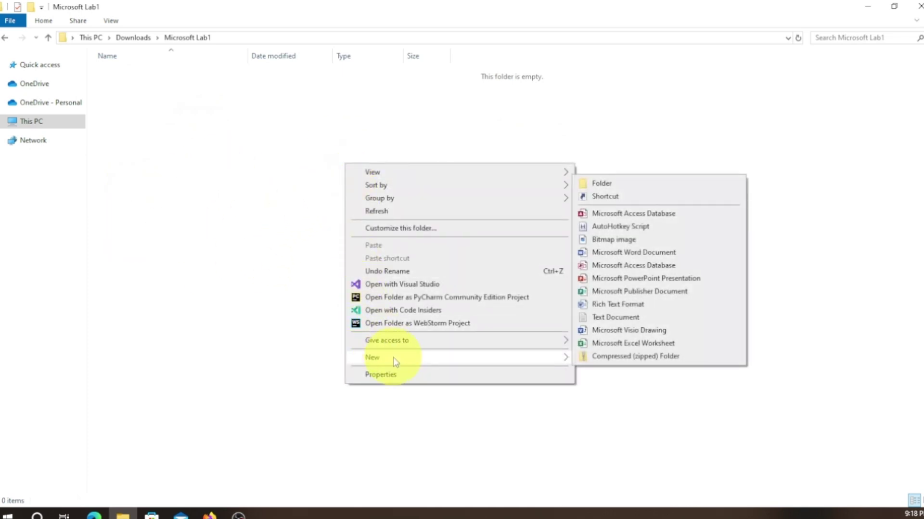
left_click(660, 254)
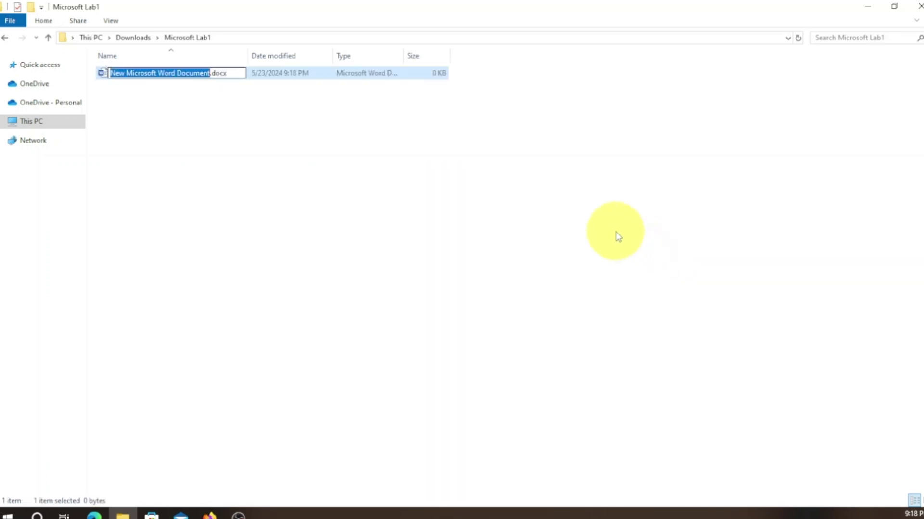
type("Lab1")
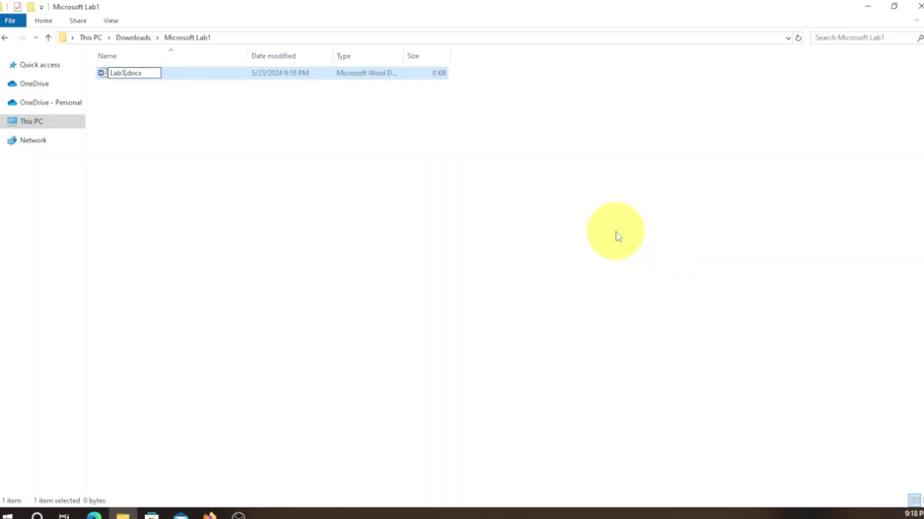
left_click(617, 235)
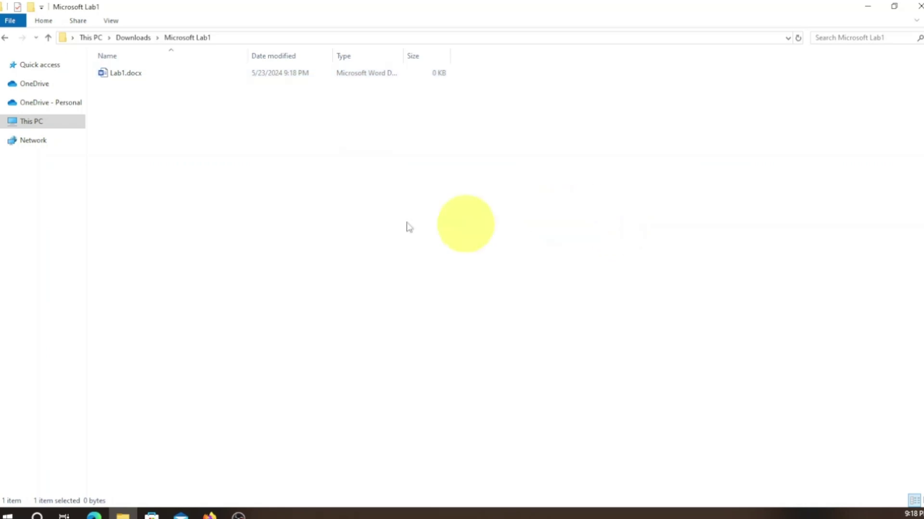
Step: Open Lab1.docx in Word and maximize its window
double_click(166, 79)
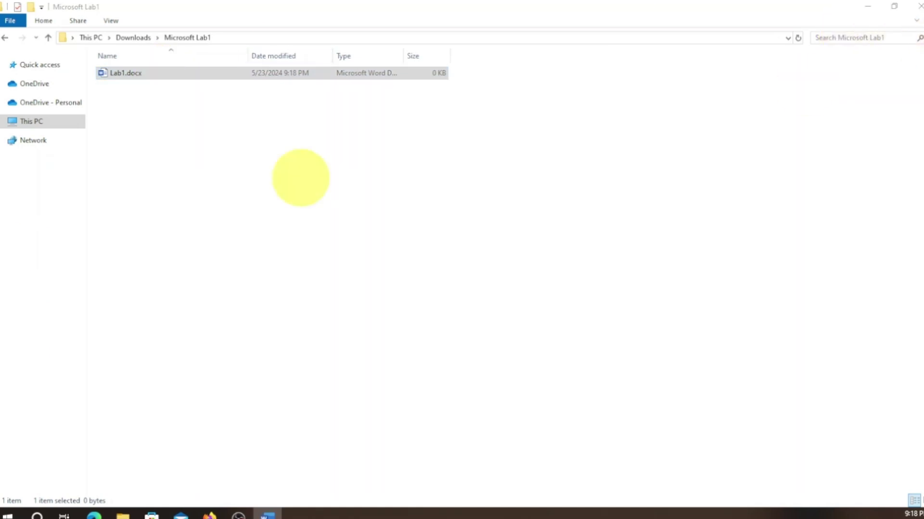
left_click_drag(541, 264, 571, 79)
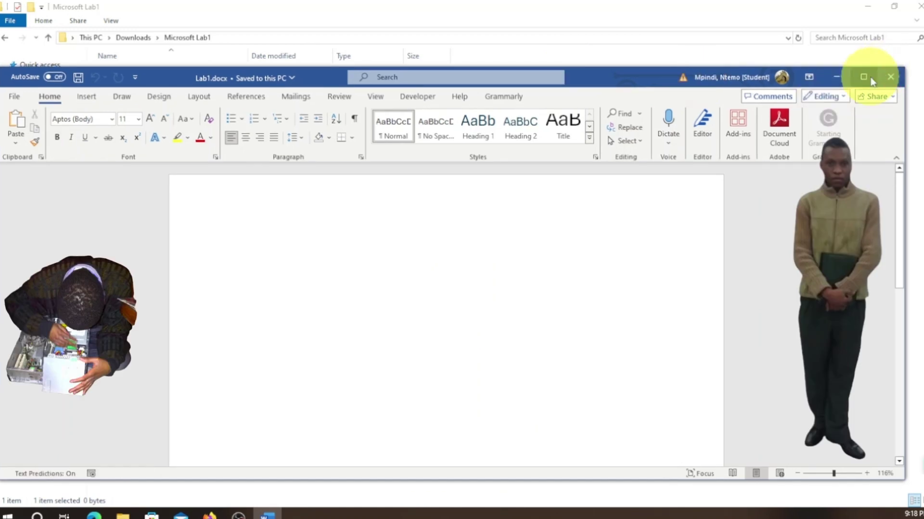
left_click(871, 79)
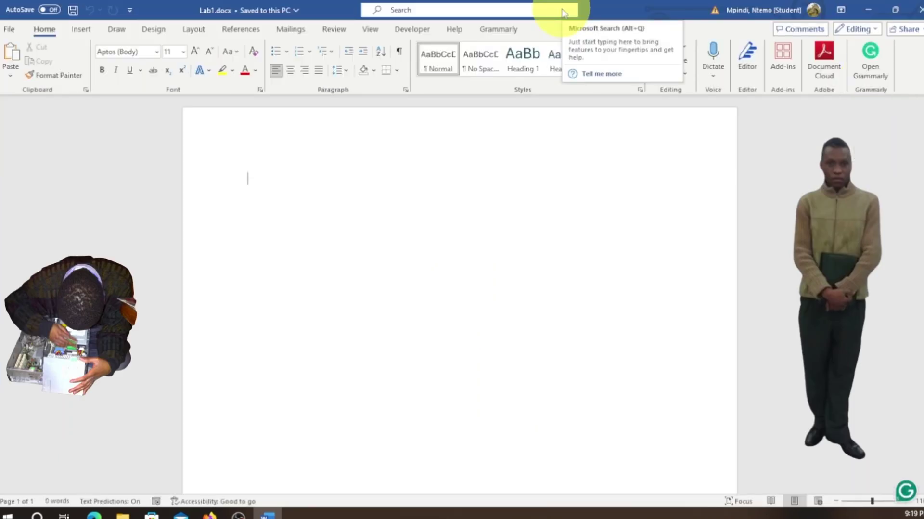
Step: Set the document's page color to light blue
left_click(82, 30)
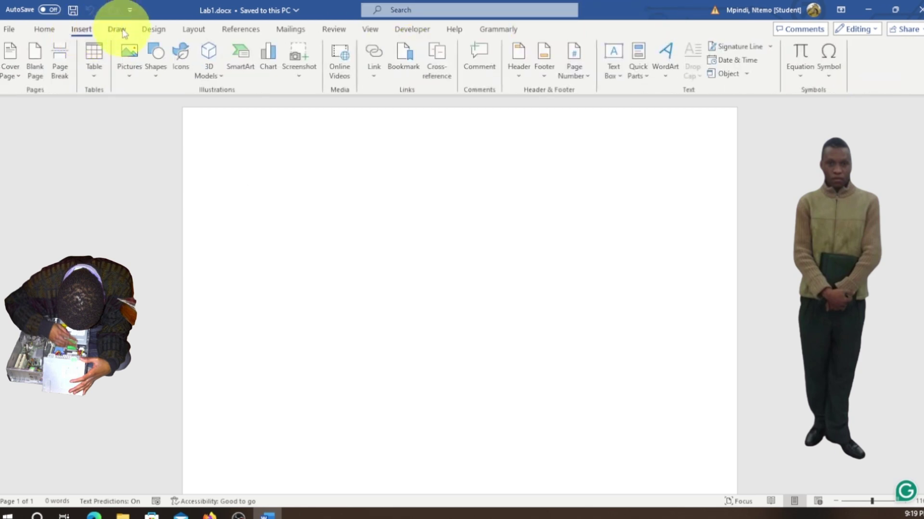
left_click(152, 29)
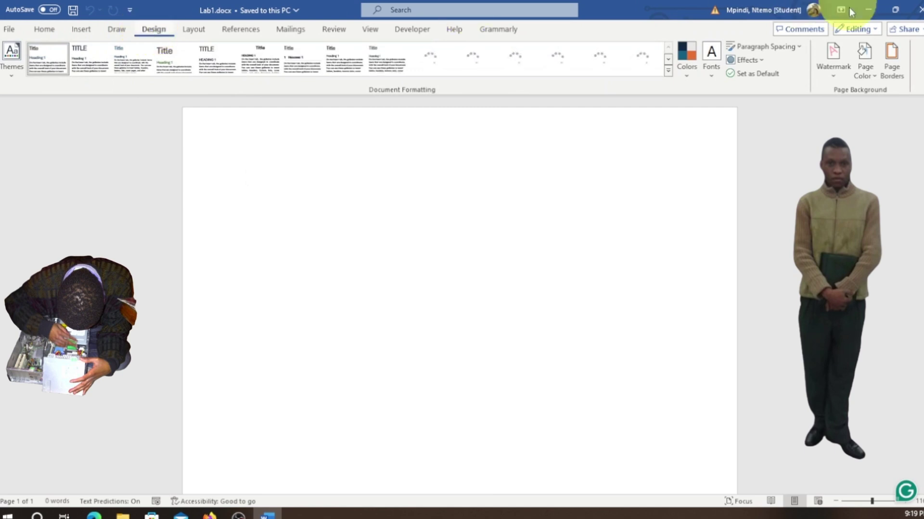
left_click(877, 76)
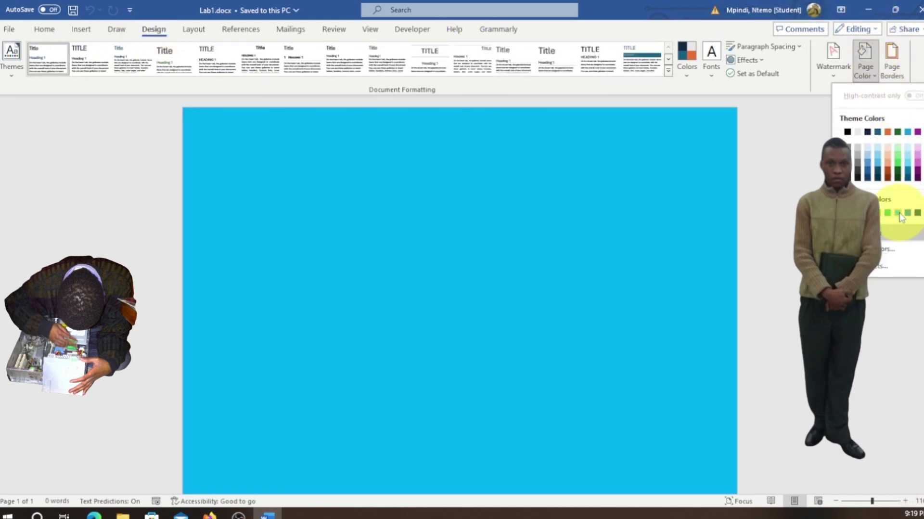
left_click(899, 213)
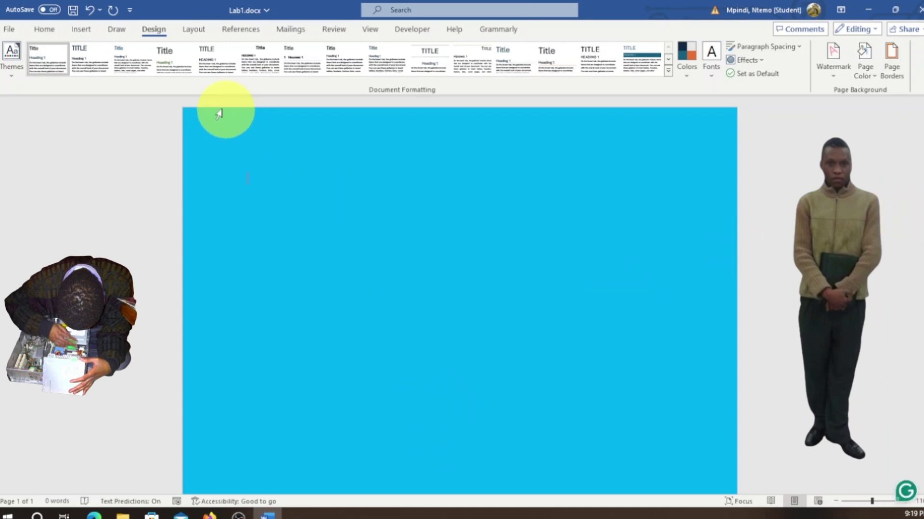
Step: Draw a hexagon about 3.31" wide and 2.96" high near the middle of the page and shift it slightly up and right
left_click(92, 29)
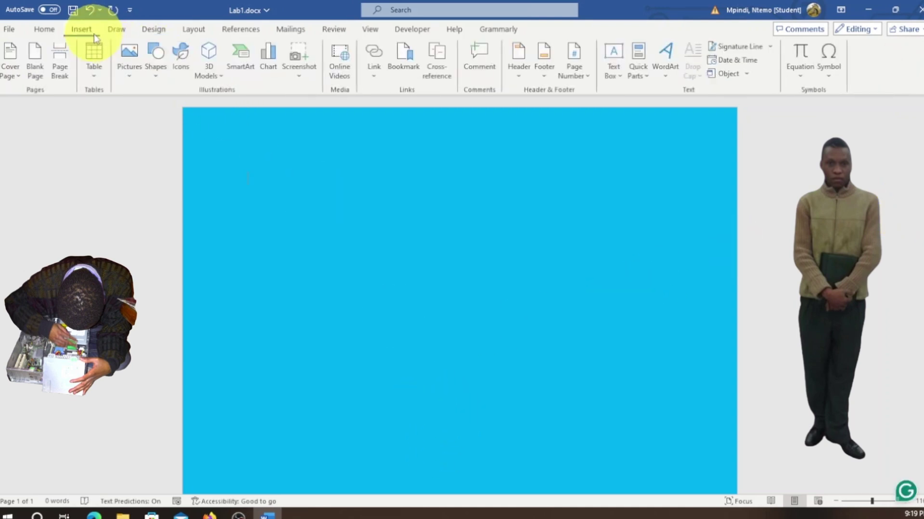
left_click(157, 72)
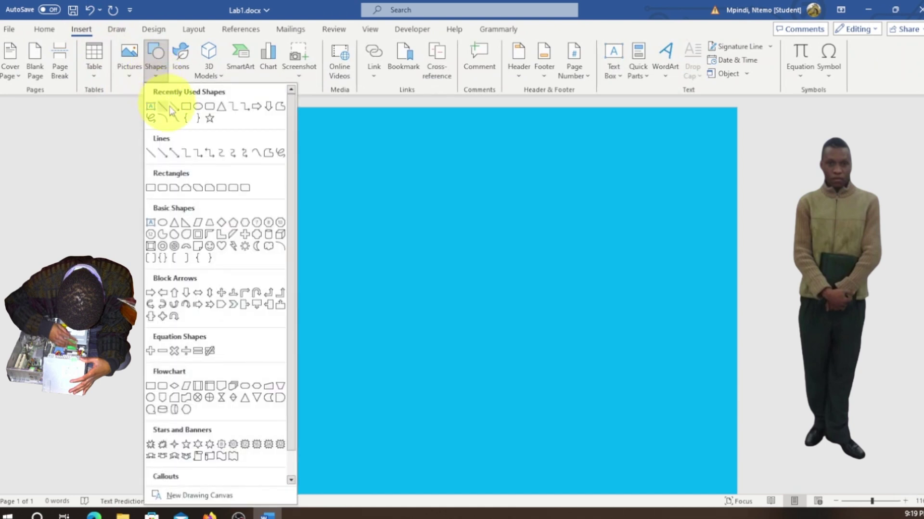
left_click(245, 229)
left_click_drag(354, 214, 571, 408)
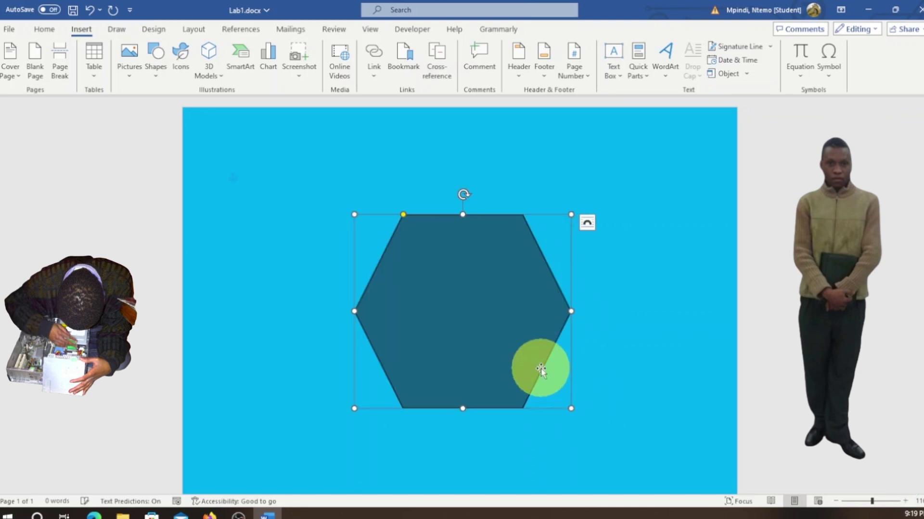
left_click_drag(540, 369, 548, 345)
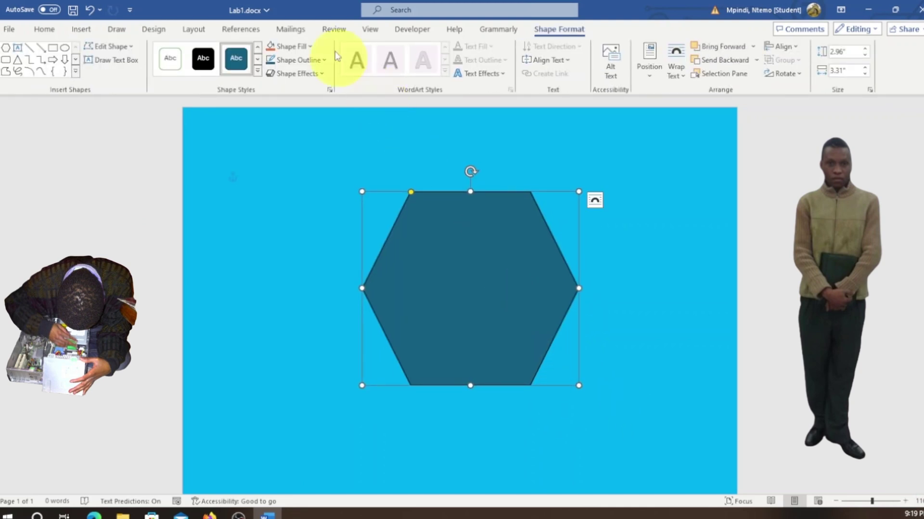
Step: Give the hexagon a white fill and a white outline
left_click(310, 47)
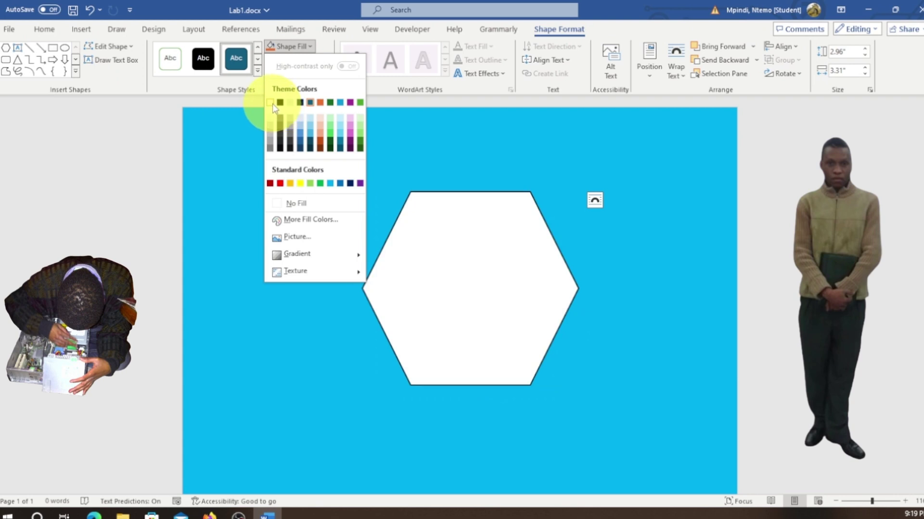
left_click(270, 102)
left_click(325, 63)
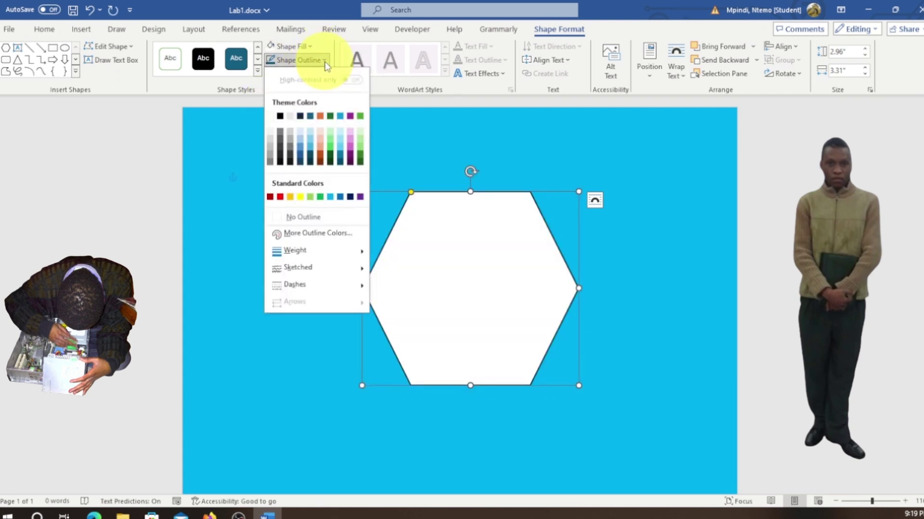
left_click(273, 117)
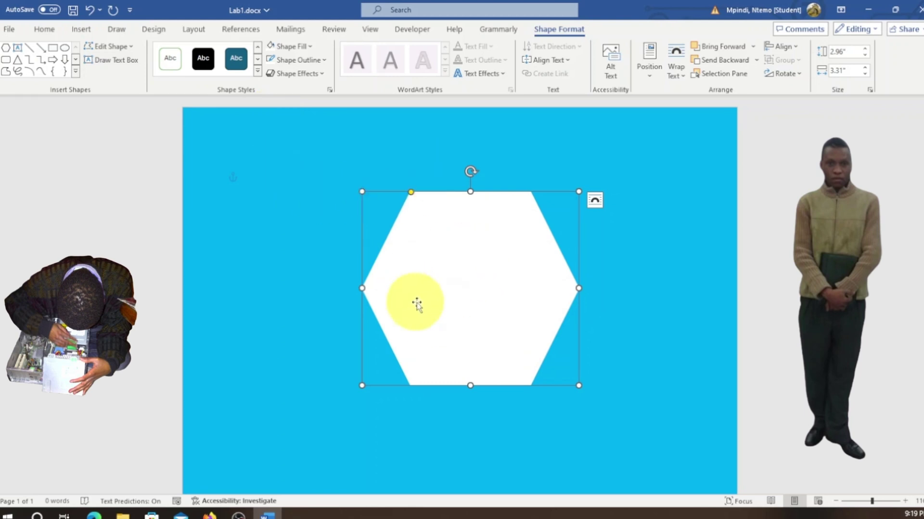
Step: Duplicate the white hexagon and move the copy so it overlaps the original's lower-right side
right_click(403, 232)
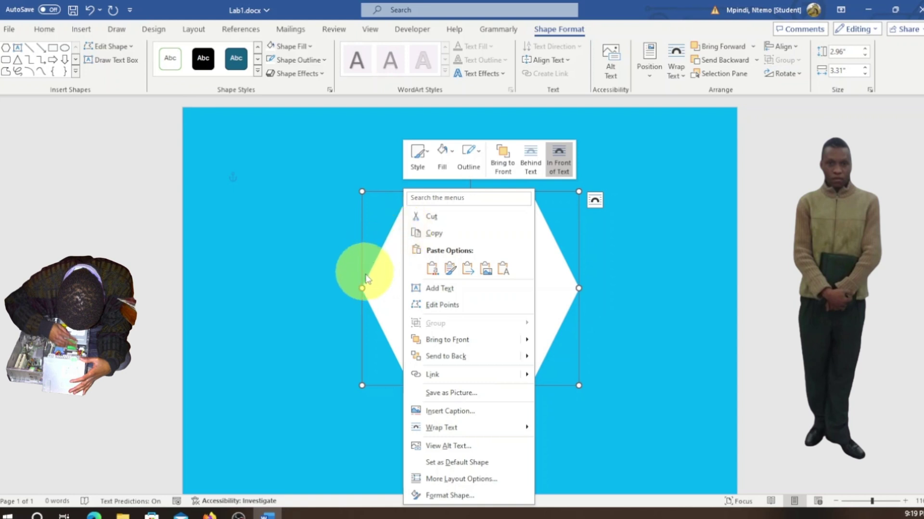
left_click(439, 238)
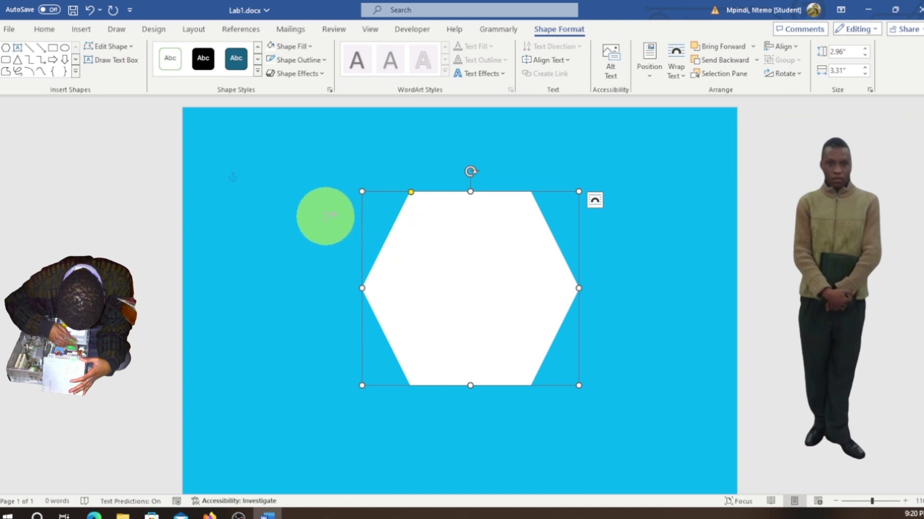
key("ctrl+v")
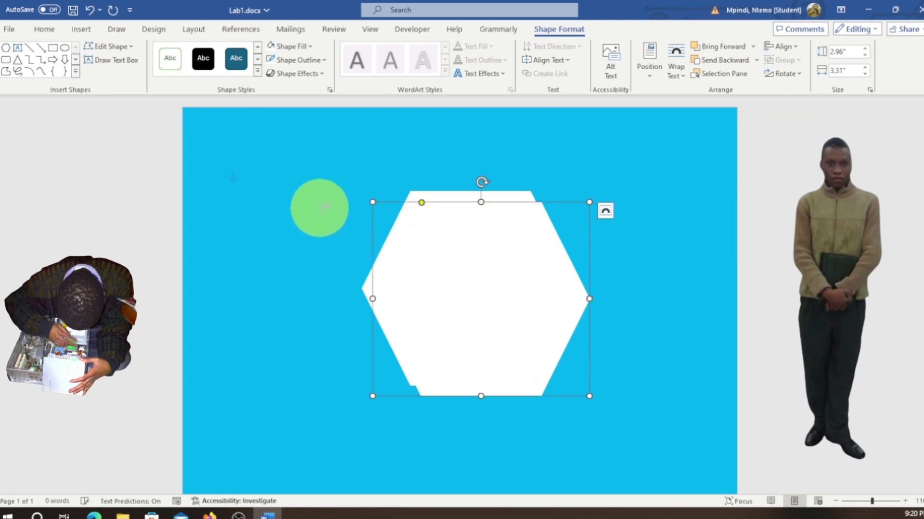
left_click_drag(464, 256, 612, 281)
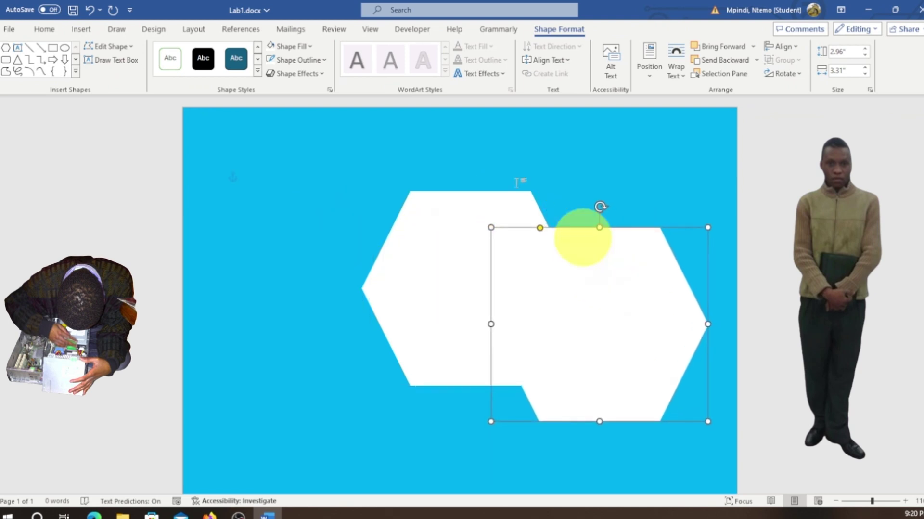
Step: Delete the duplicate hexagon and draw a new hexagon about 2.03" wide and 2.46" high inside the white one
left_click_drag(584, 237, 584, 237)
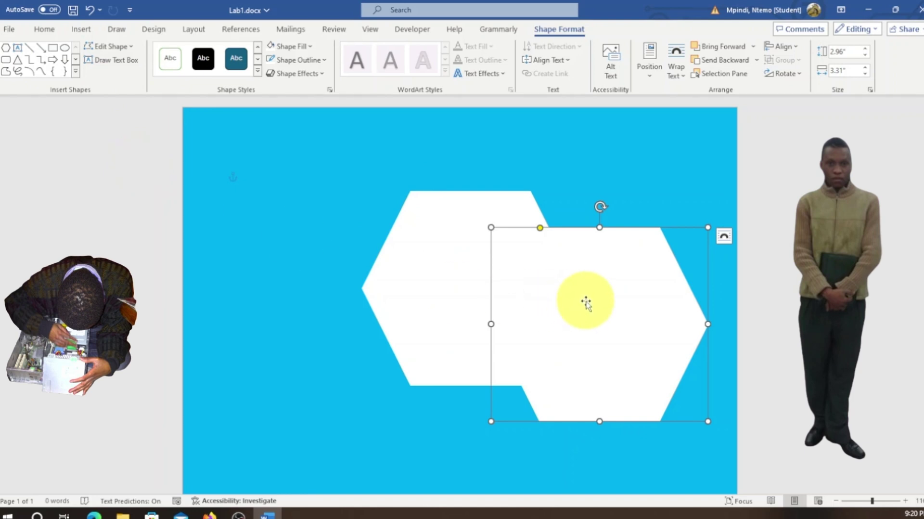
key("Delete")
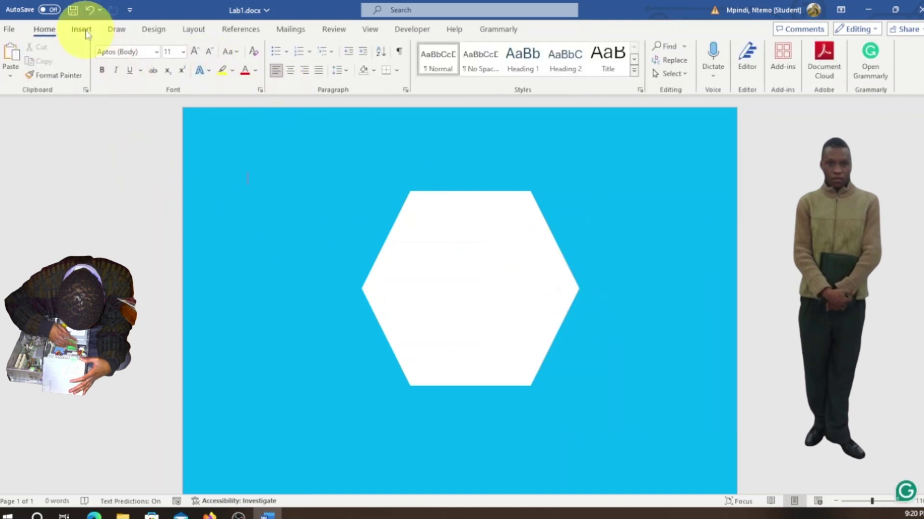
left_click(86, 31)
left_click(155, 77)
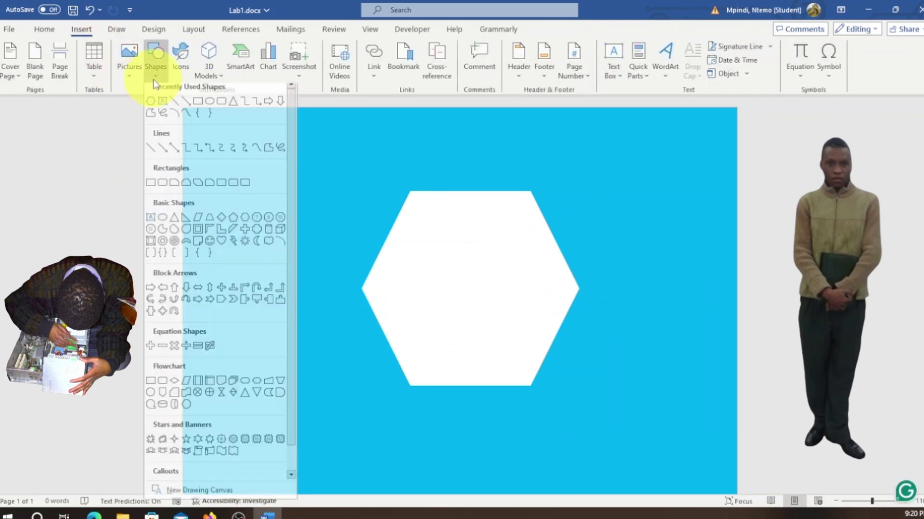
left_click(245, 224)
mouse_move(416, 212)
left_mouse_down()
mouse_move(442, 295)
mouse_move(549, 373)
left_mouse_up()
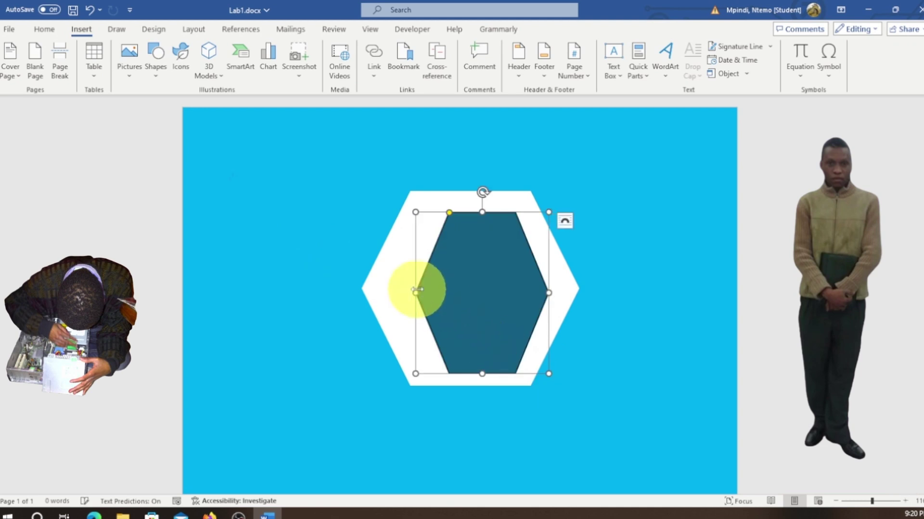
Step: Enlarge the inner hexagon on all sides to about 3.08" wide and 2.81" high, leaving a thin white border around it
left_click_drag(416, 289, 377, 271)
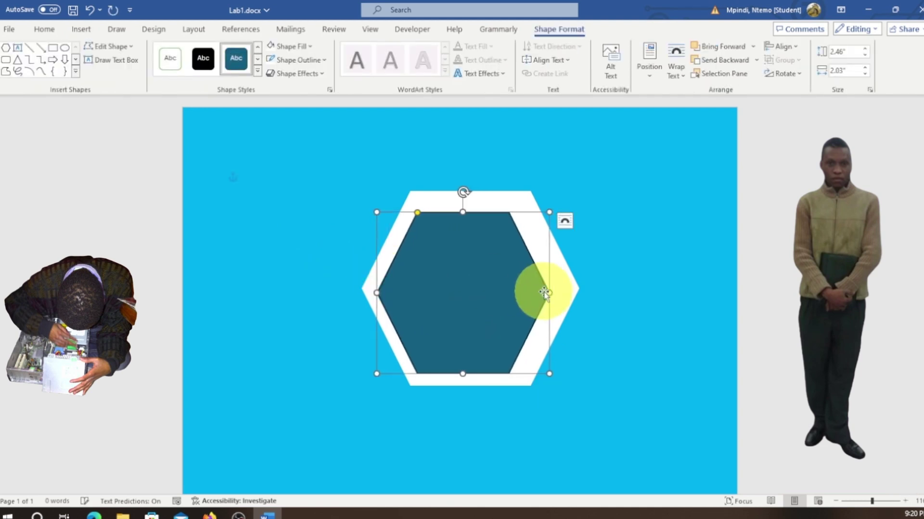
left_click_drag(550, 291, 564, 292)
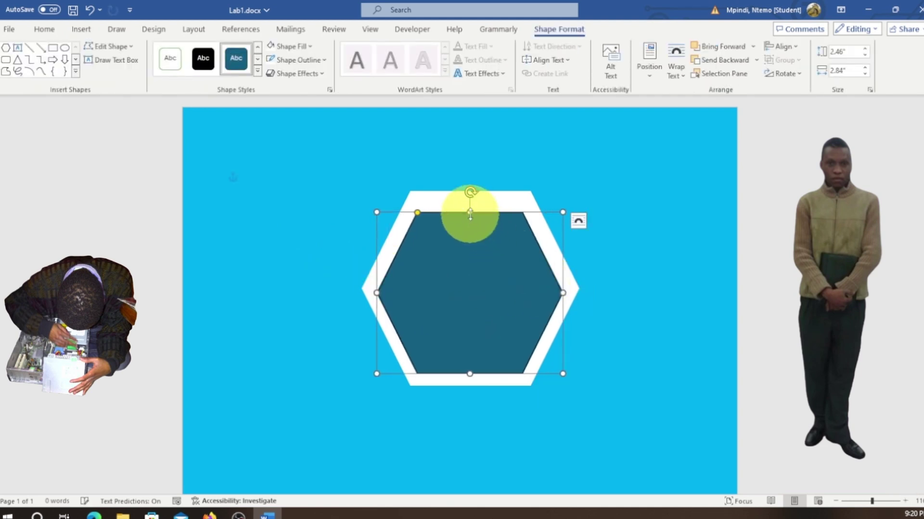
left_click_drag(469, 209, 470, 199)
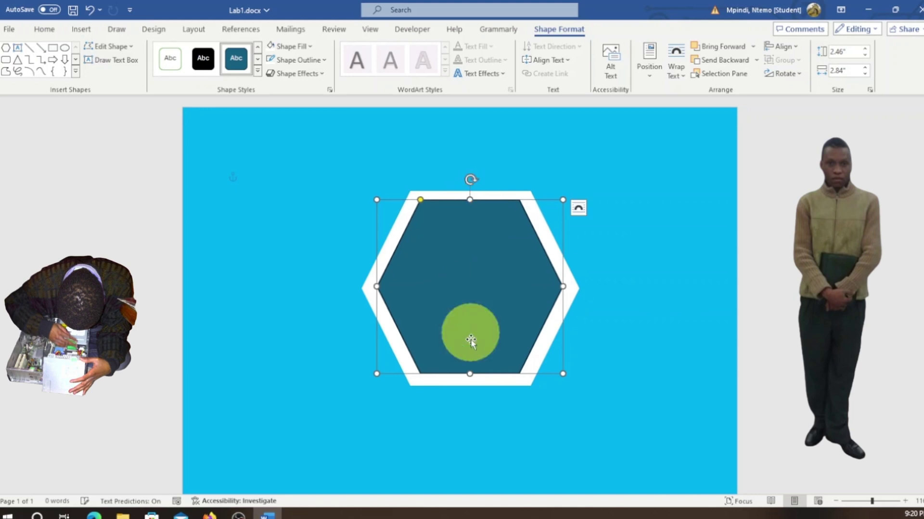
left_click_drag(470, 373, 470, 379)
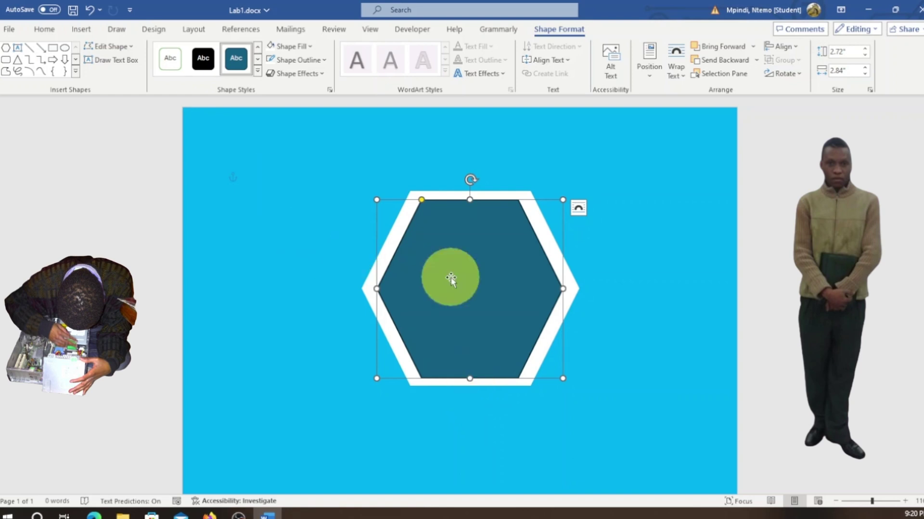
left_click_drag(566, 288, 570, 287)
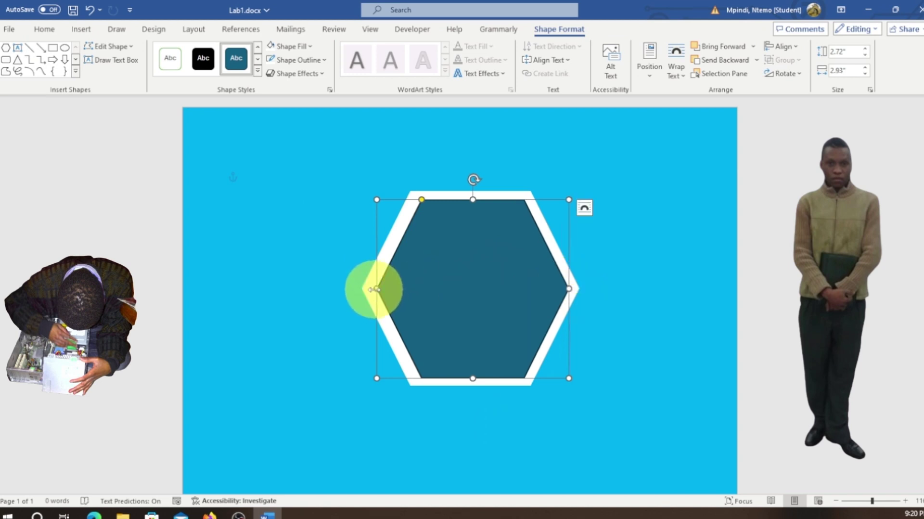
left_click_drag(375, 288, 372, 287)
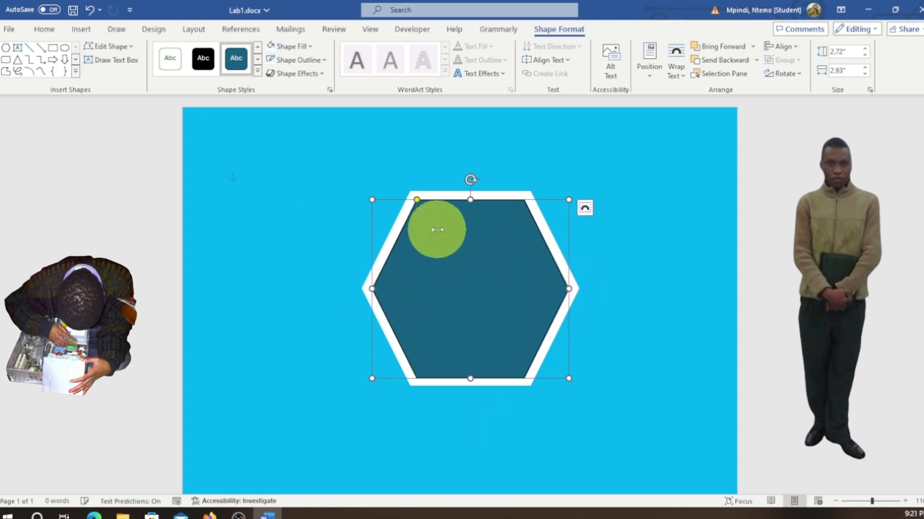
left_click_drag(470, 199, 471, 196)
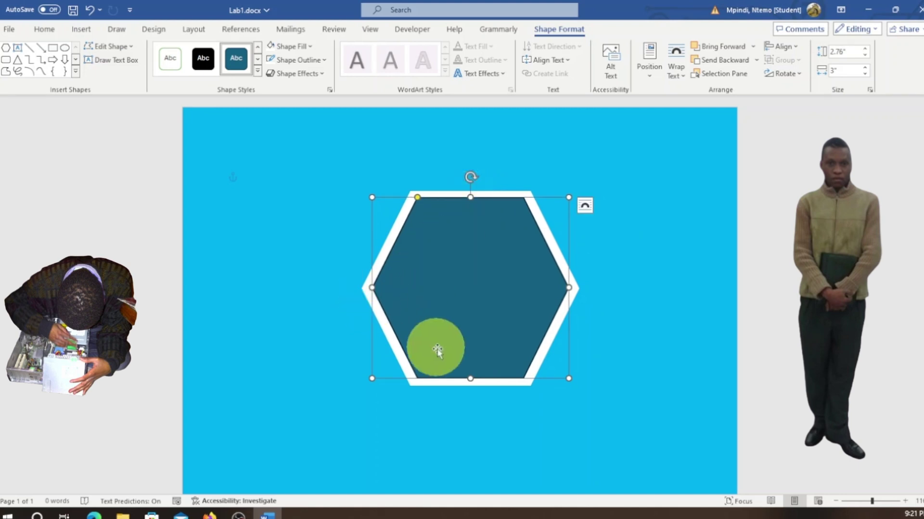
left_click_drag(470, 378, 470, 381)
left_click_drag(569, 288, 572, 289)
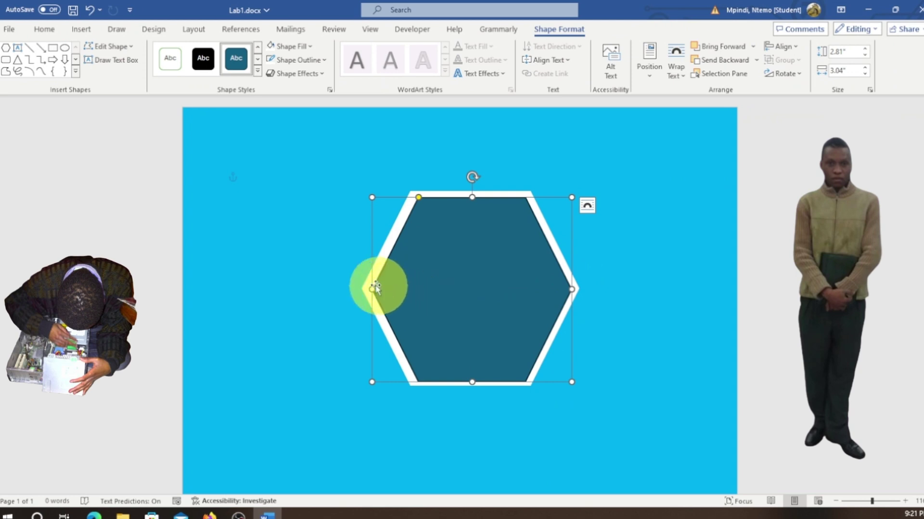
left_click_drag(371, 289, 370, 287)
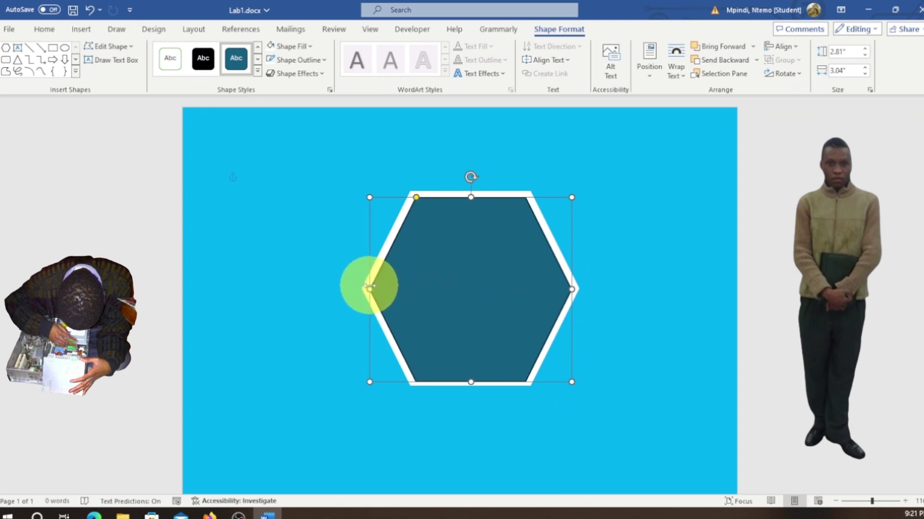
Step: Give the inner hexagon a red fill and a red outline
left_click(310, 46)
left_click(282, 185)
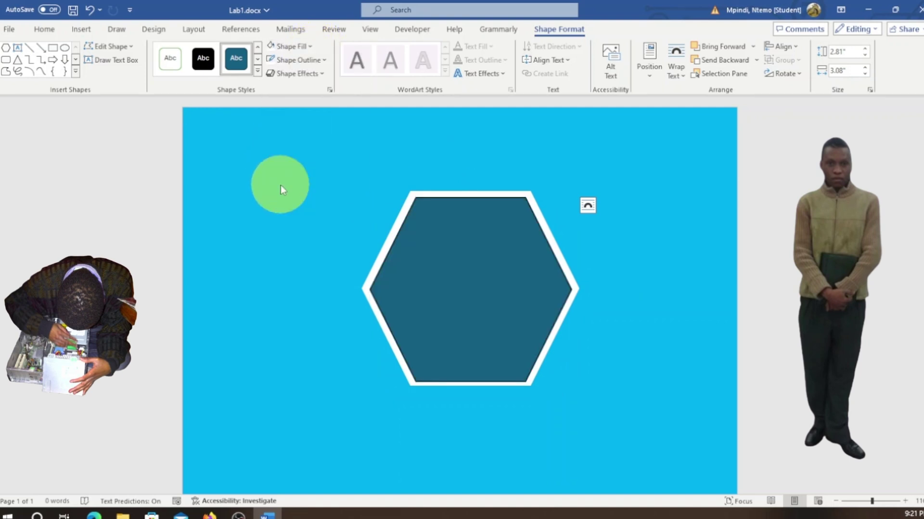
key("ctrl+z")
left_click(328, 60)
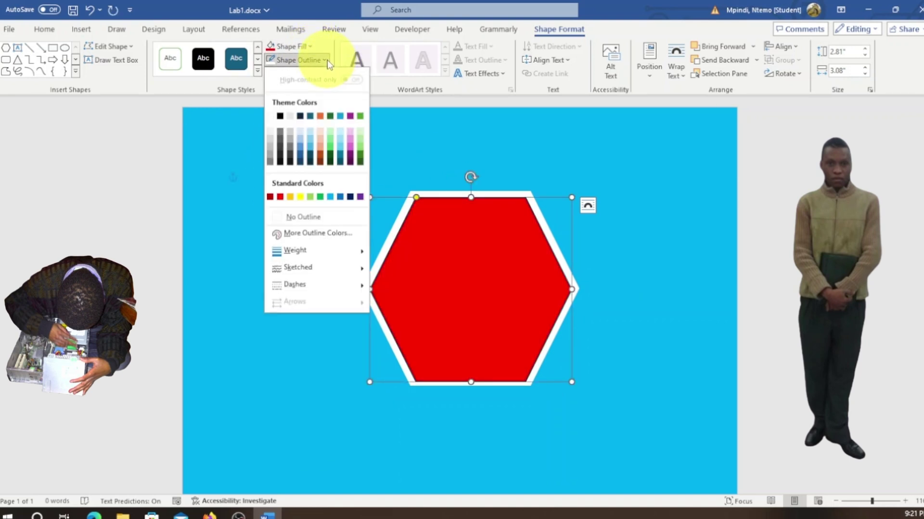
key("Escape")
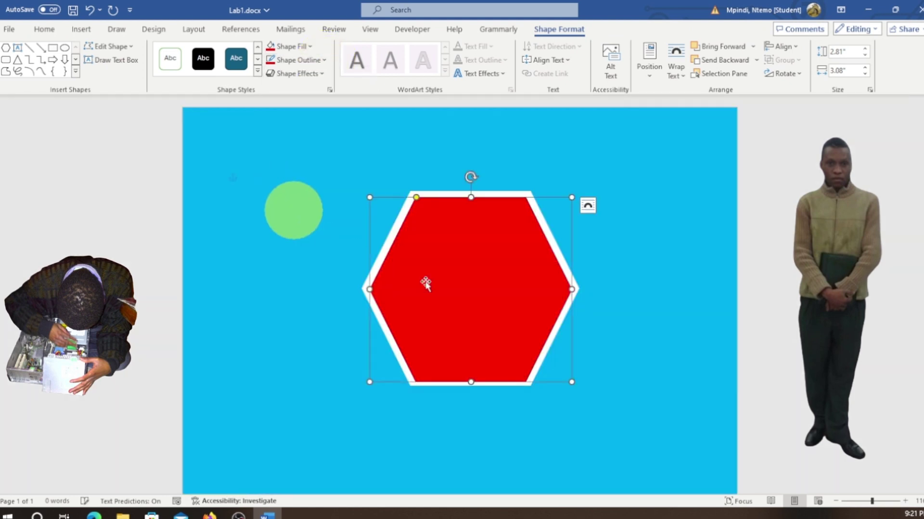
left_click(619, 410)
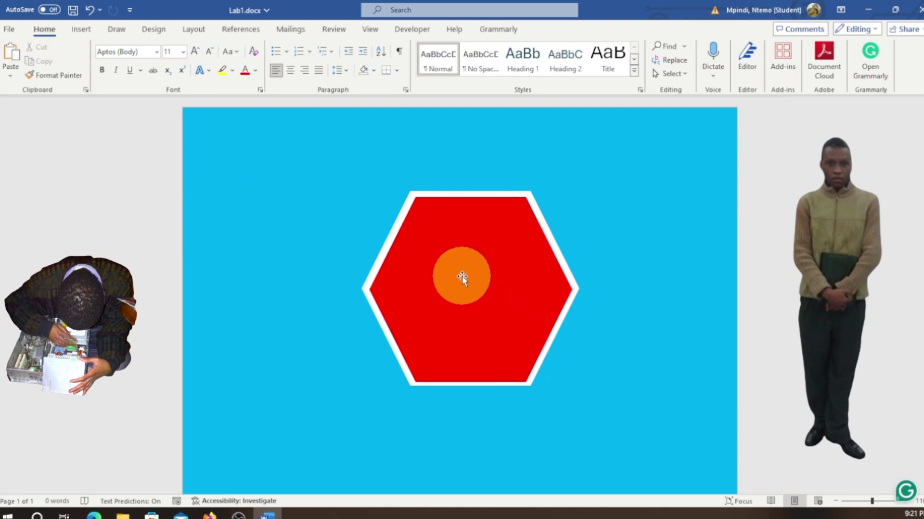
Step: Add the text STOP to the red hexagon and set its font size to 48
right_click(462, 275)
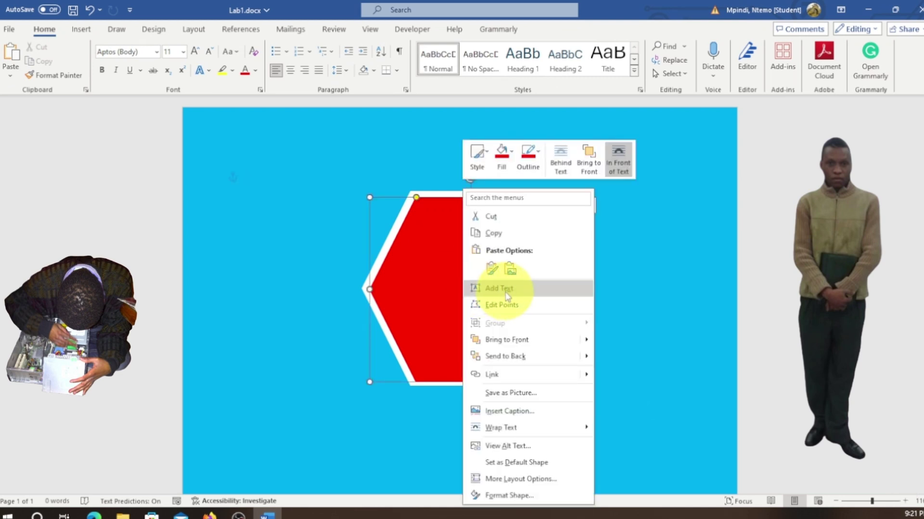
left_click(500, 288)
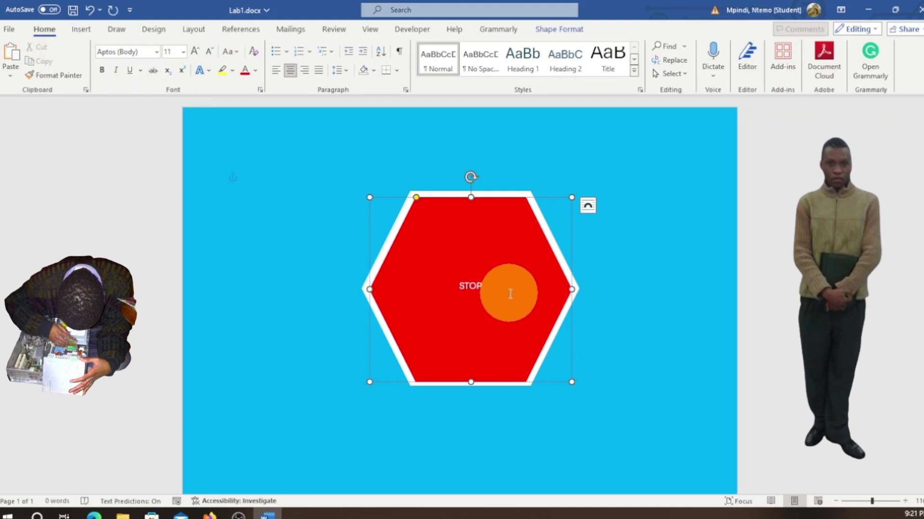
left_click_drag(495, 289, 435, 291)
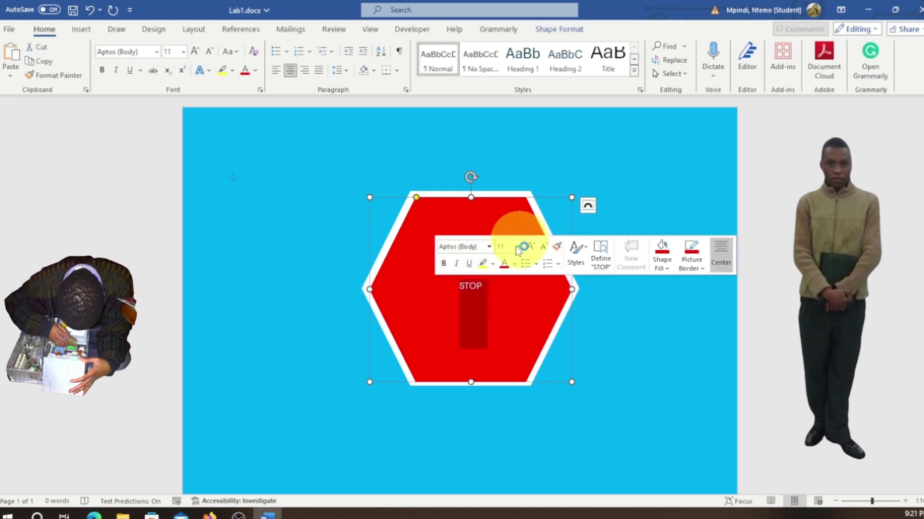
left_click(518, 246)
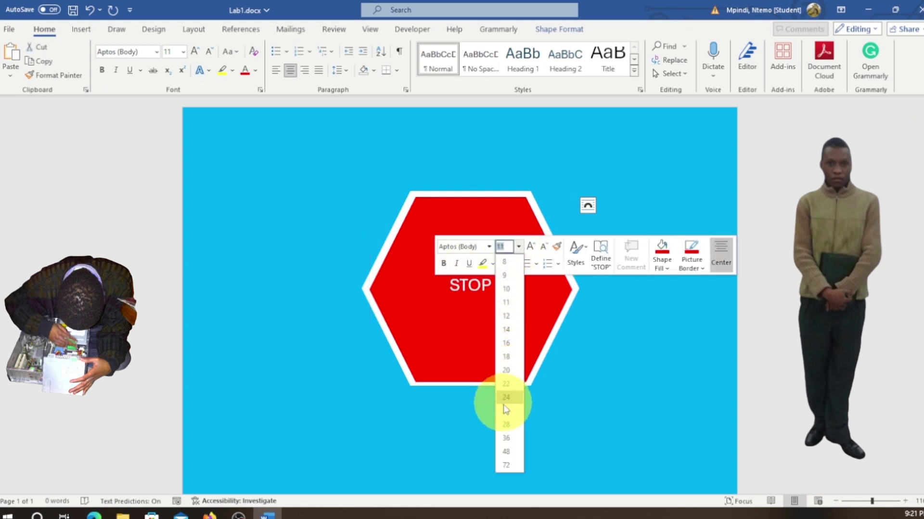
left_click(512, 448)
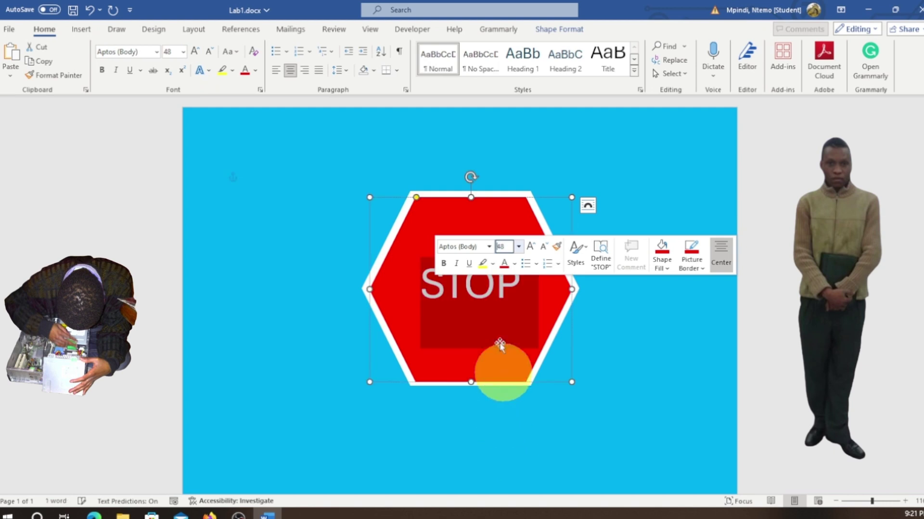
Step: Change the font of the STOP text to ADLaM Display and leave the text selected
left_click(490, 247)
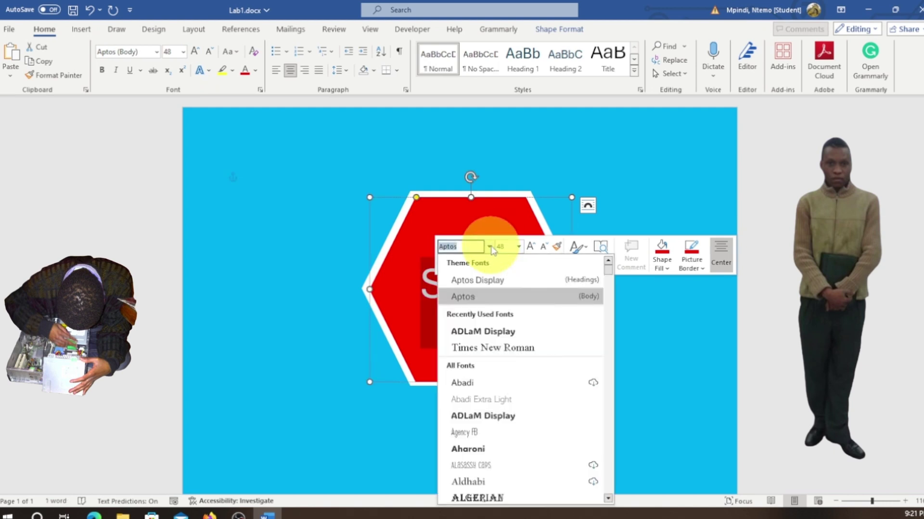
left_click(512, 333)
left_click(658, 400)
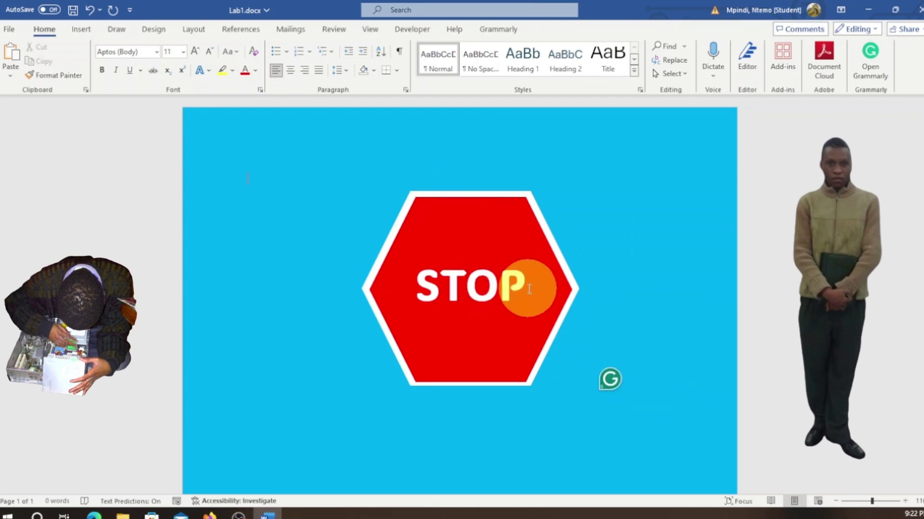
left_click_drag(528, 283, 392, 261)
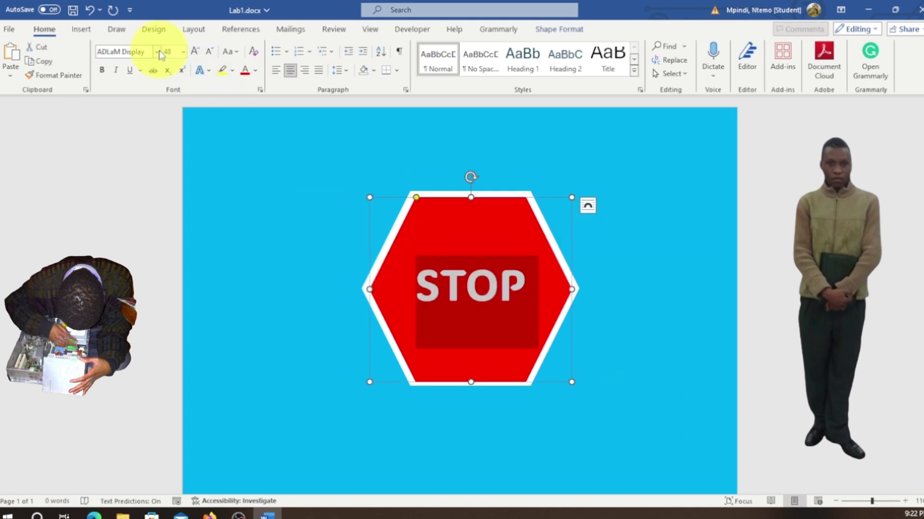
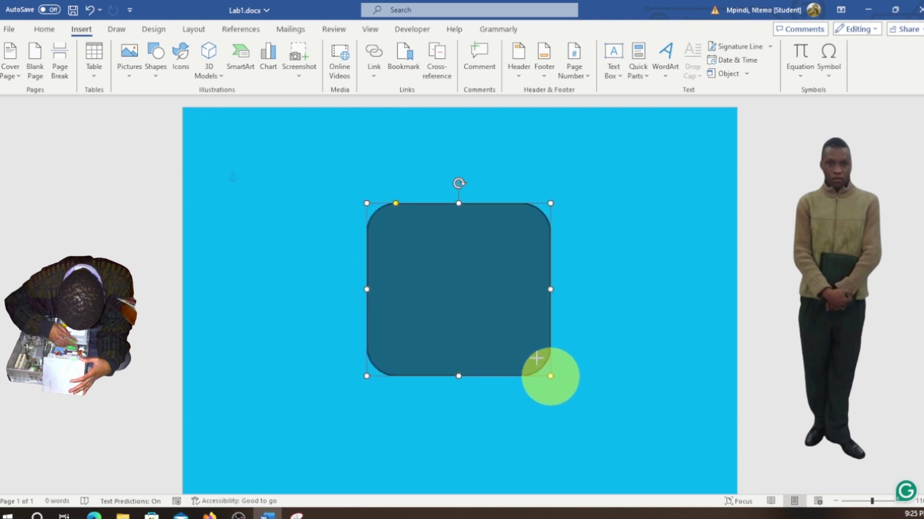
Step: Move the rounded rectangle slightly up and left and enlarge it to about 3.15" wide and 3.08" high
left_click_drag(503, 328, 497, 305)
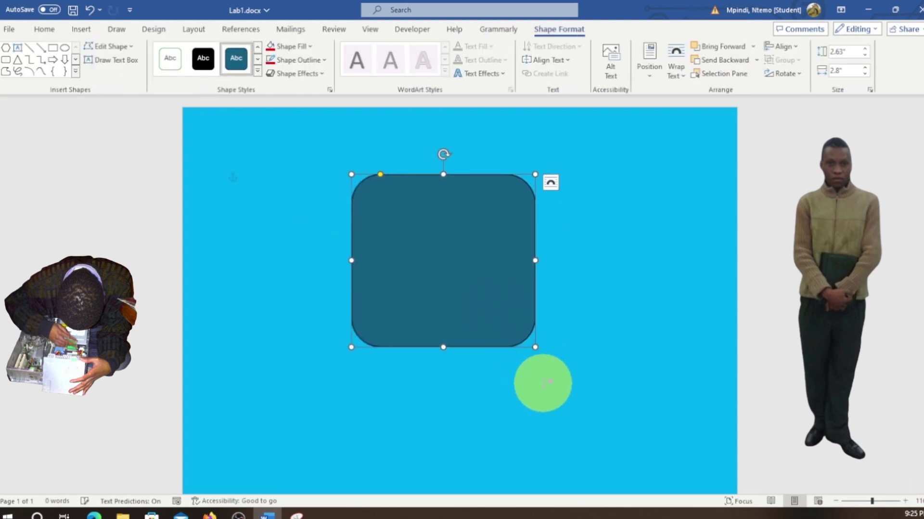
left_click_drag(535, 346, 559, 376)
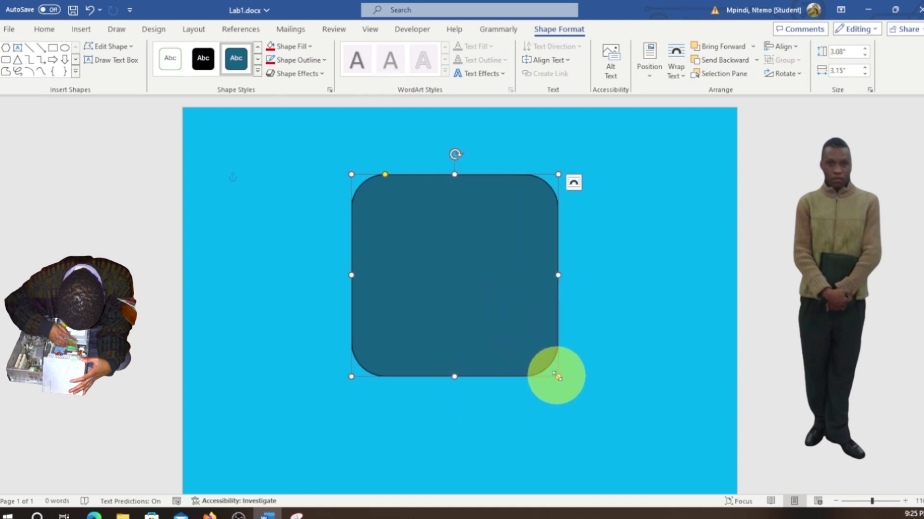
Step: Give the rounded rectangle a white fill and a white outline
left_click(312, 48)
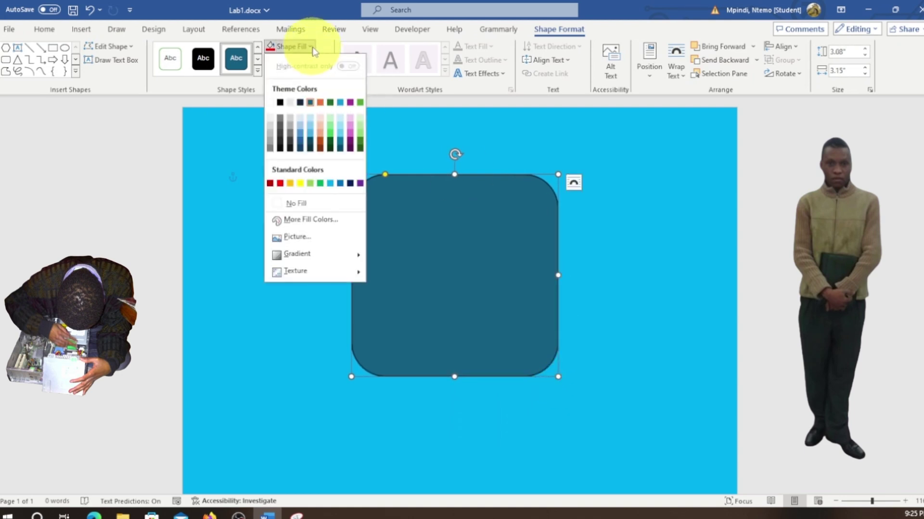
left_click(290, 102)
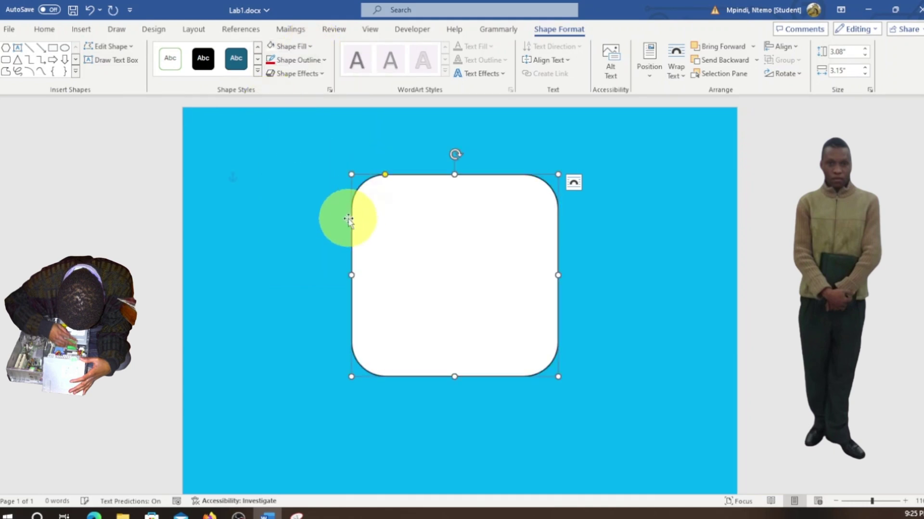
left_click(324, 59)
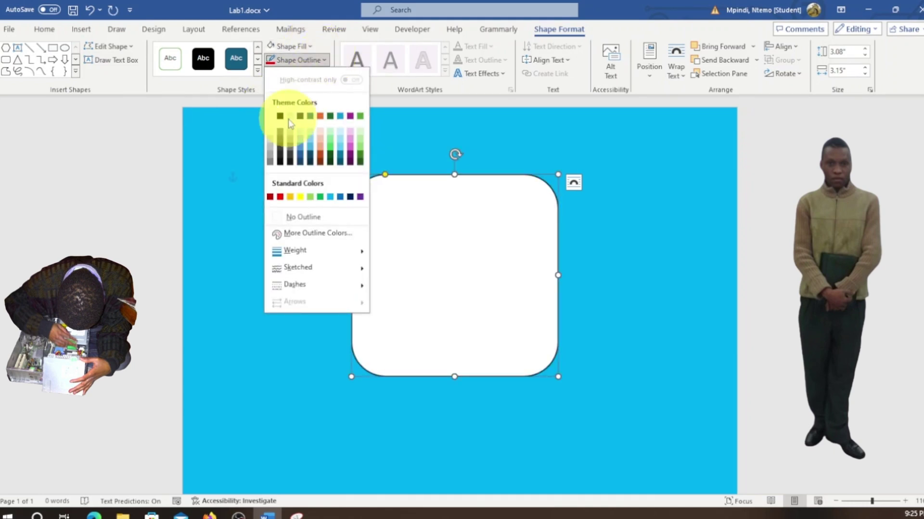
left_click(279, 116)
left_click(621, 354)
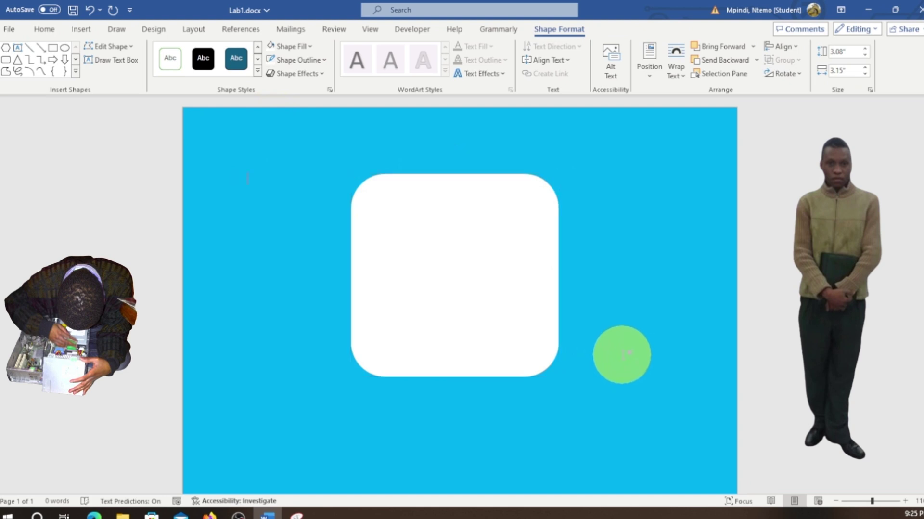
Step: Enlarge the white rounded rectangle a little toward its lower-right corner and deselect it
left_click(532, 343)
left_click_drag(558, 376, 574, 399)
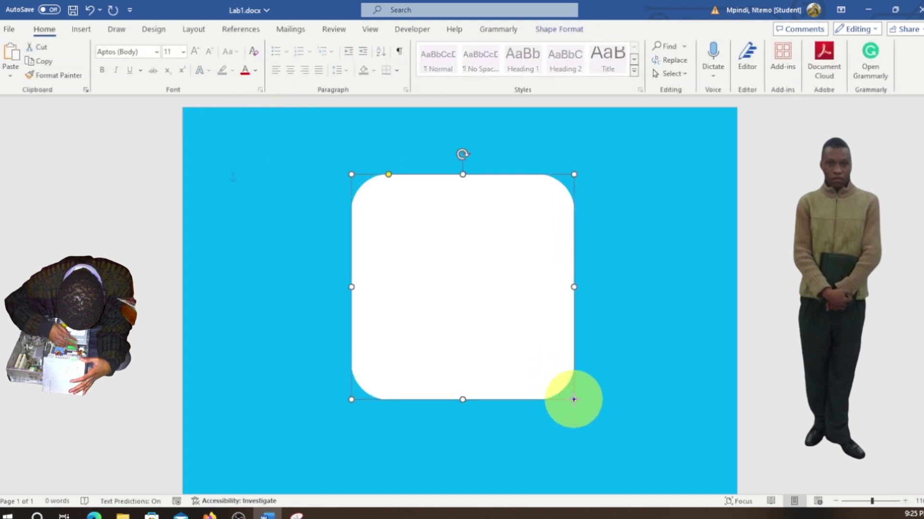
left_click(619, 248)
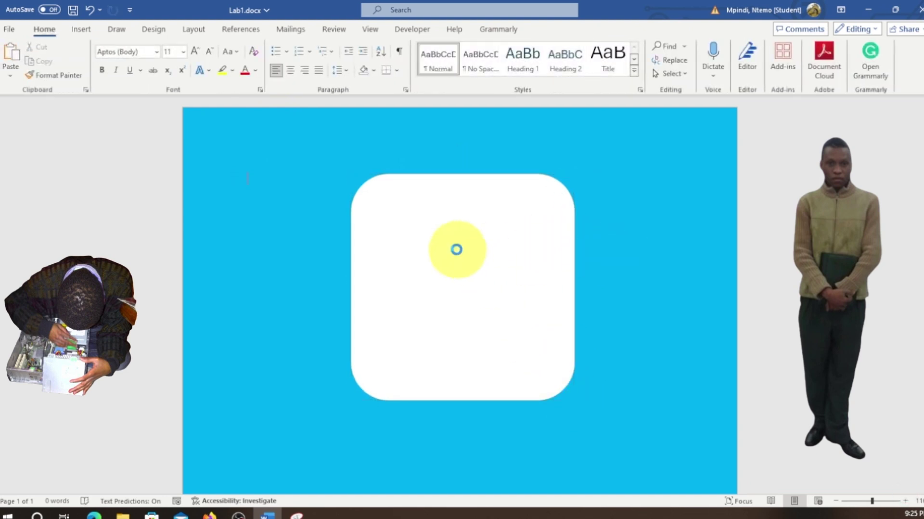
left_click(312, 142)
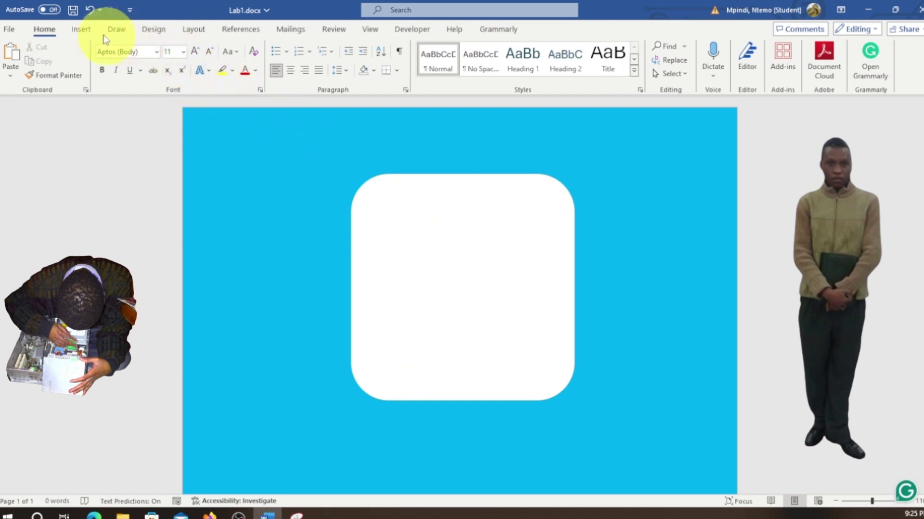
Step: Draw an oval about 2.55" wide inside the white rounded rectangle
left_click(80, 29)
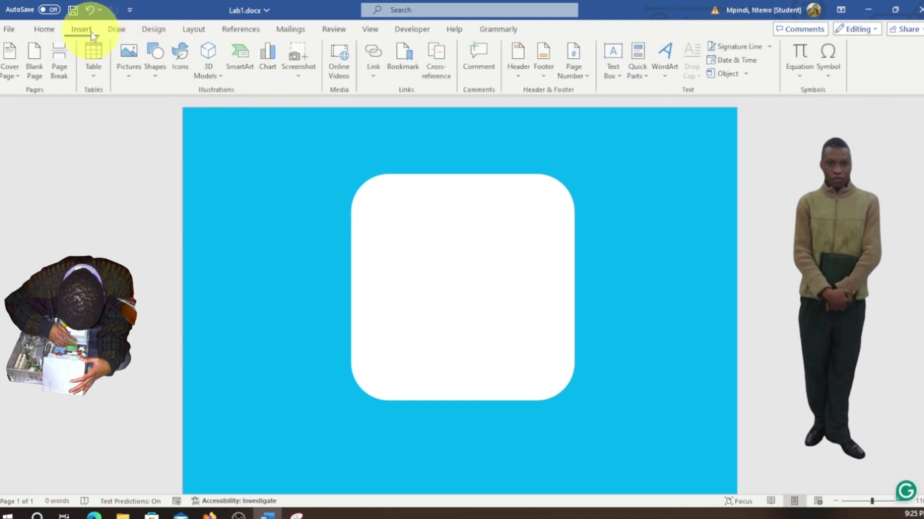
left_click(159, 82)
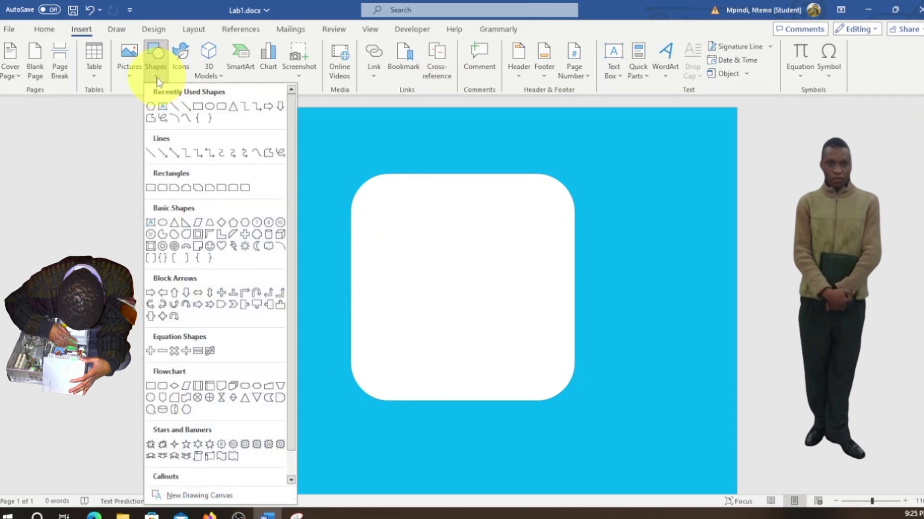
left_click(210, 106)
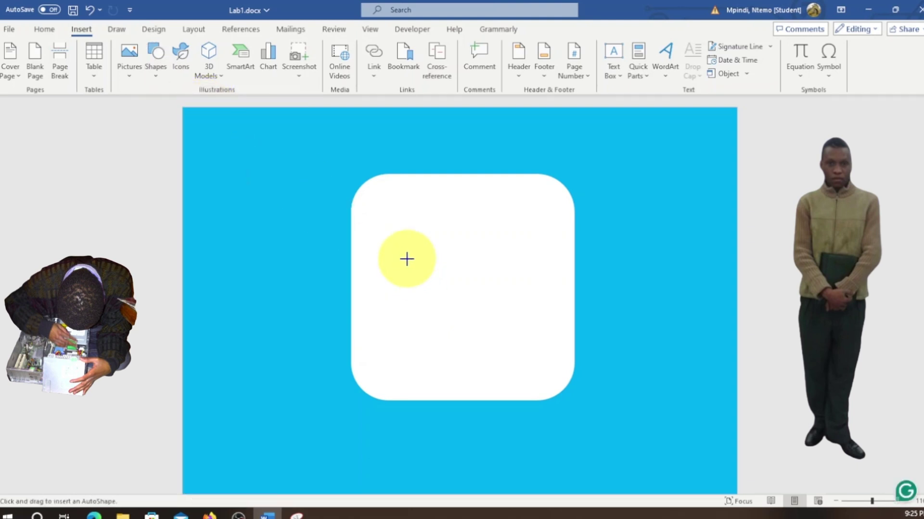
left_click_drag(385, 217, 554, 387)
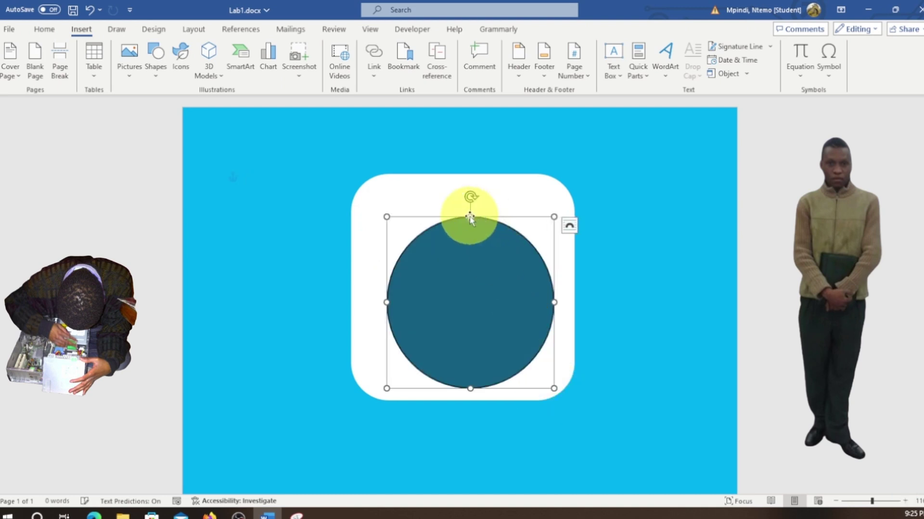
Step: Enlarge the circle to about 3.26" high and 3.29" wide so it nearly fills the white rounded rectangle
left_click_drag(470, 216, 469, 192)
left_click_drag(383, 289, 358, 290)
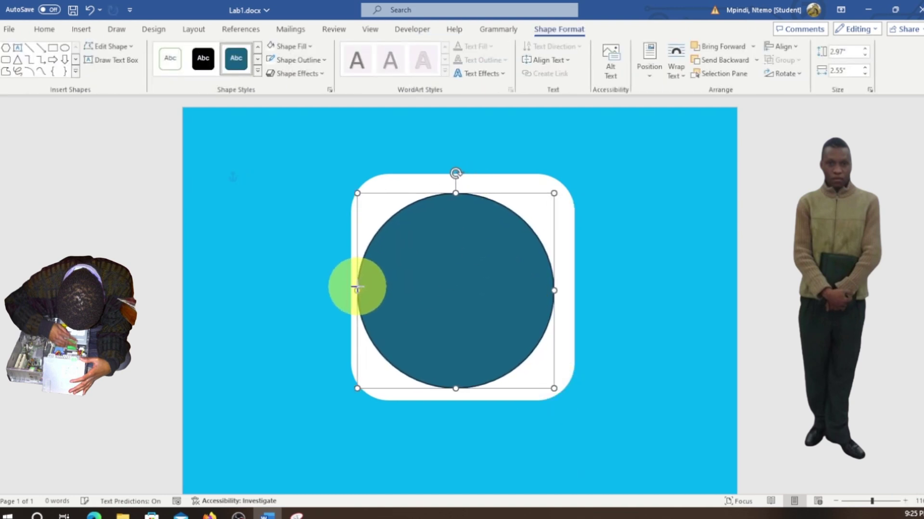
left_click_drag(554, 290, 565, 293)
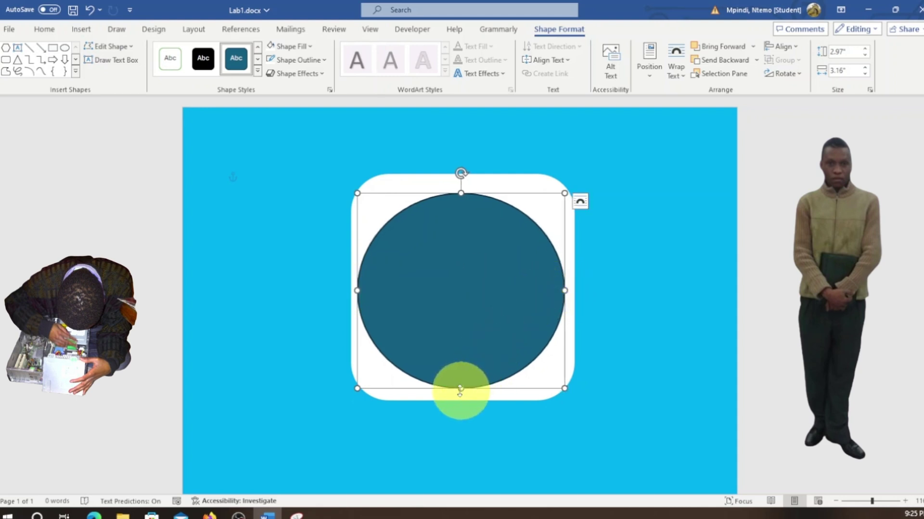
left_click_drag(461, 388, 463, 396)
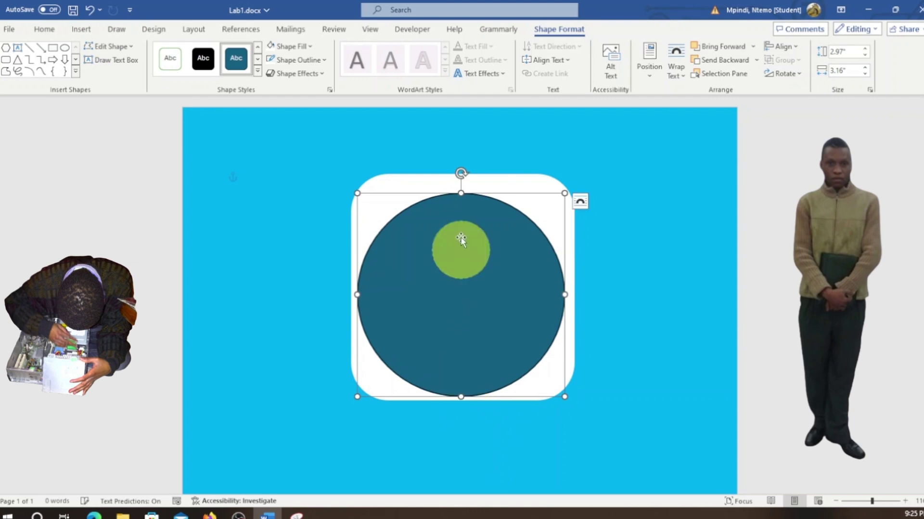
left_click_drag(462, 193, 461, 182)
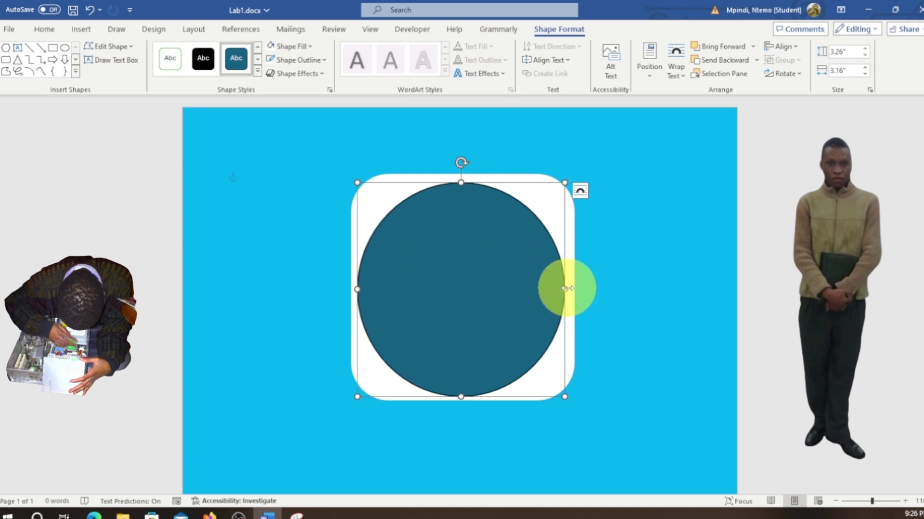
left_click_drag(572, 289, 572, 289)
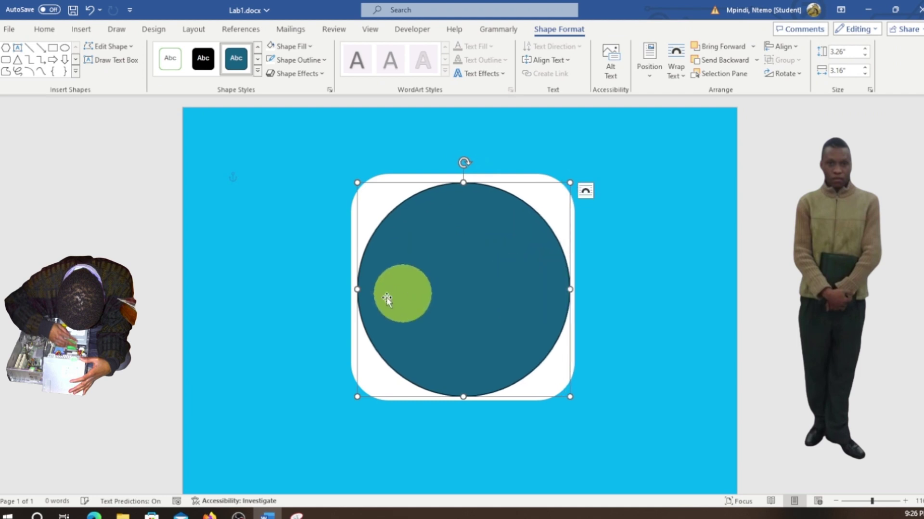
left_click_drag(357, 288, 355, 291)
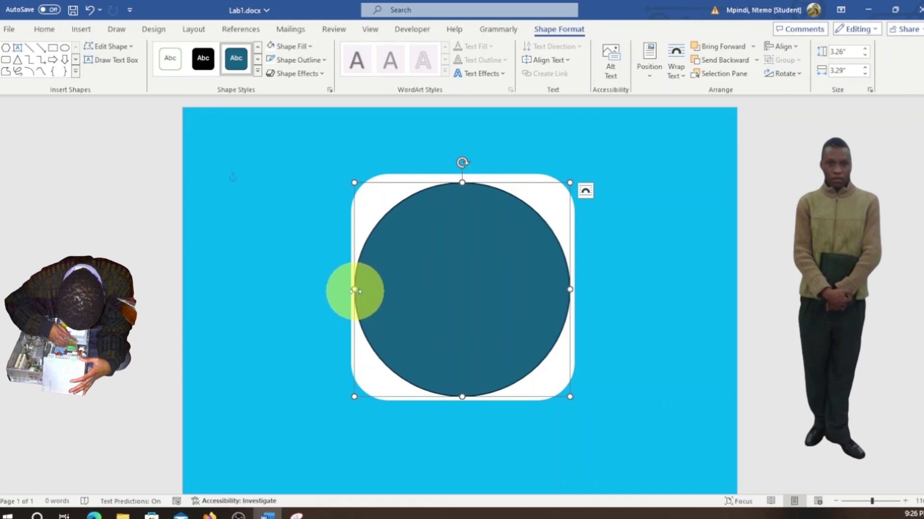
Step: Give the circle a red fill and a red outline, and stretch its upper edge to about 3.33" high
right_click(436, 261)
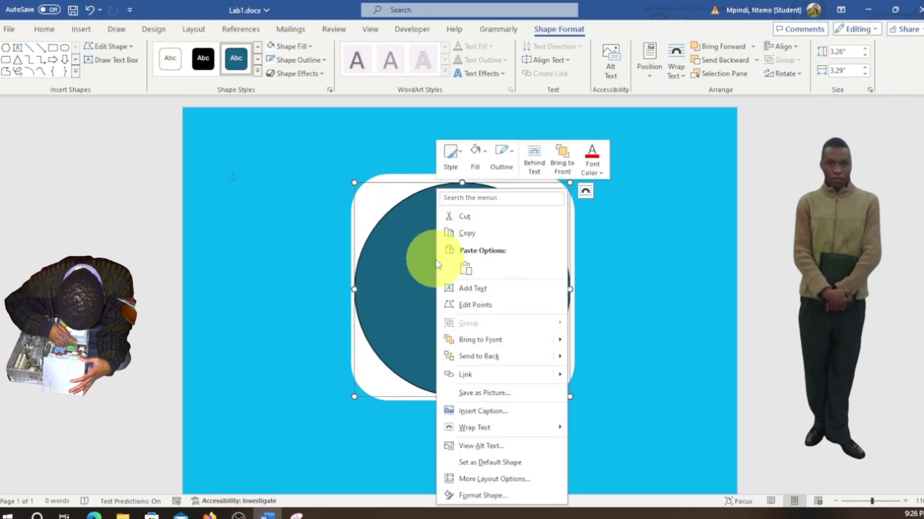
left_click(430, 225)
left_click(312, 47)
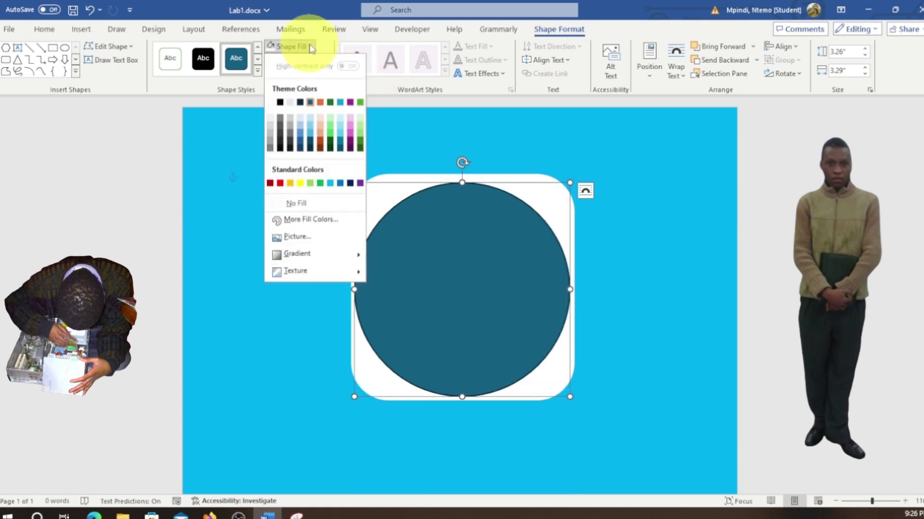
left_click(283, 189)
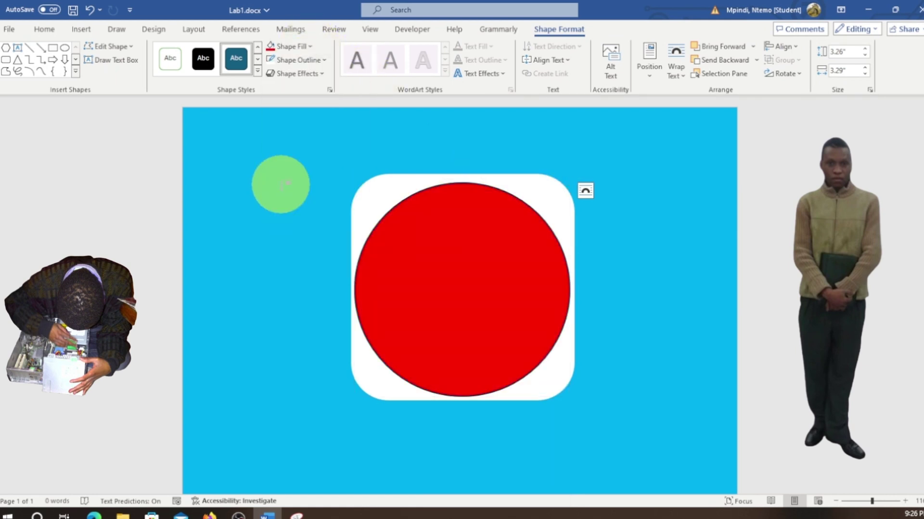
left_click(324, 60)
left_click(280, 197)
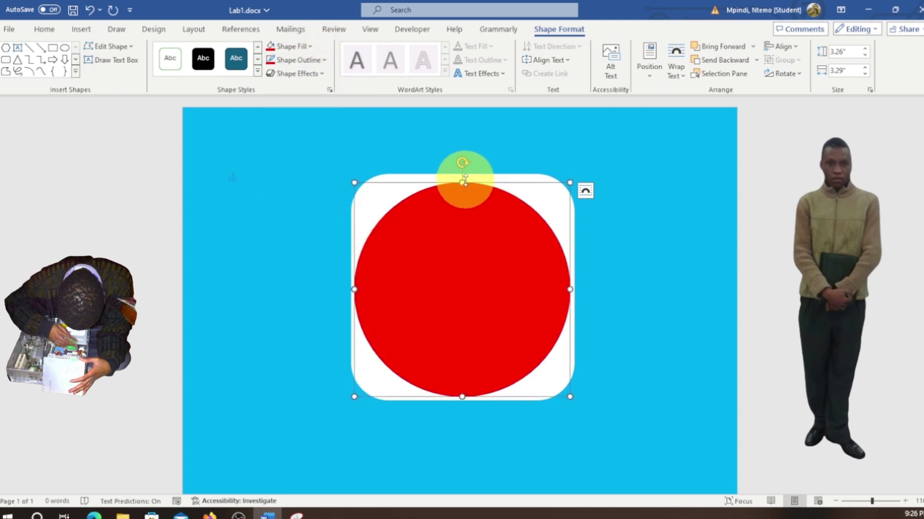
left_click_drag(463, 179, 462, 178)
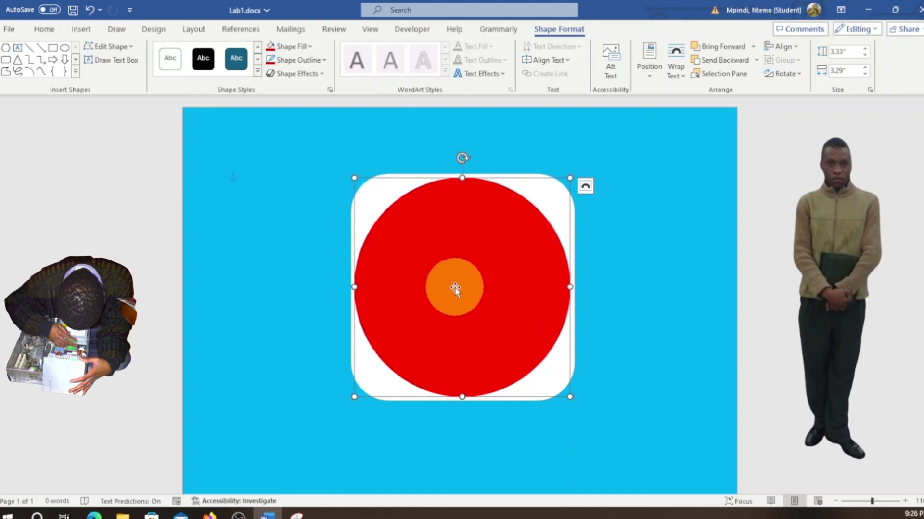
Step: Add the text "Do not" inside the red circle and convert it to uppercase
right_click(455, 288)
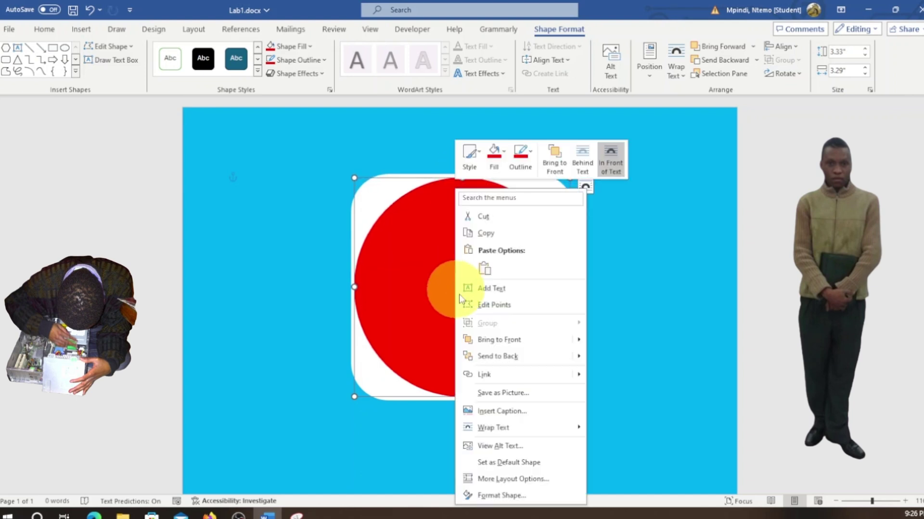
left_click(493, 290)
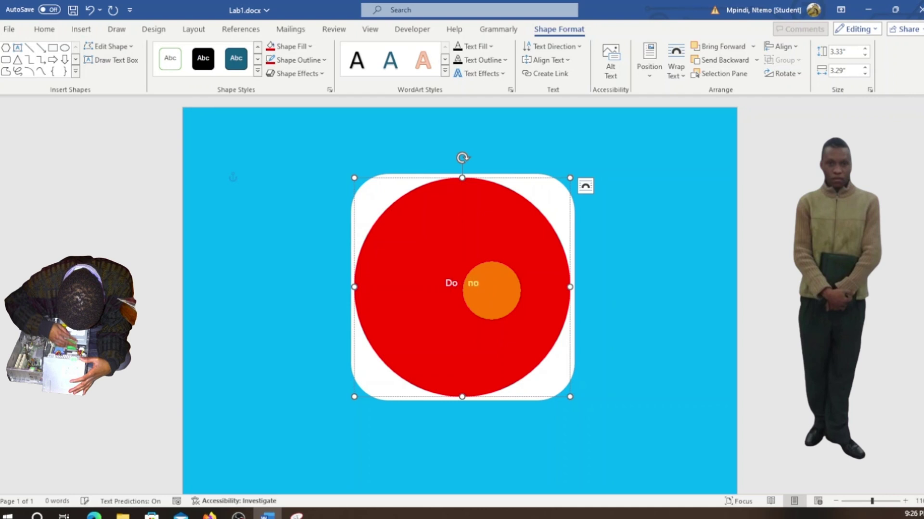
left_click_drag(491, 290, 418, 260)
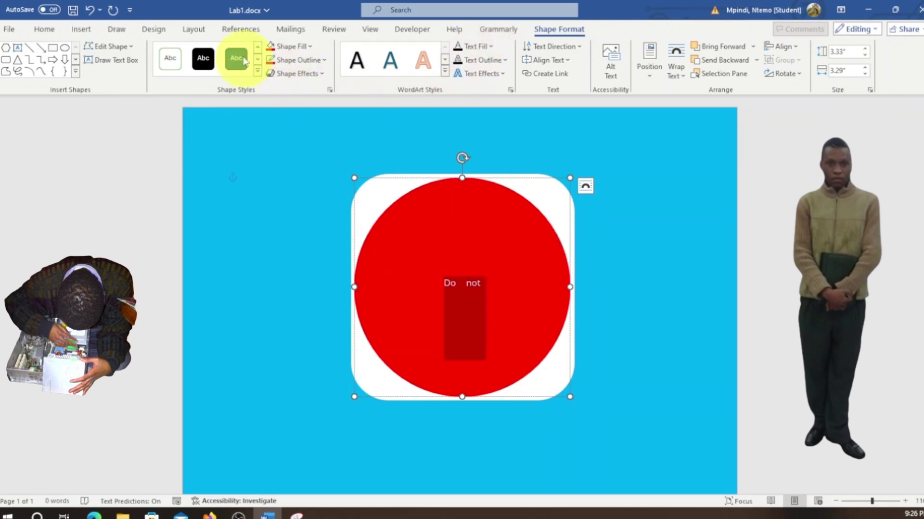
left_click(490, 283)
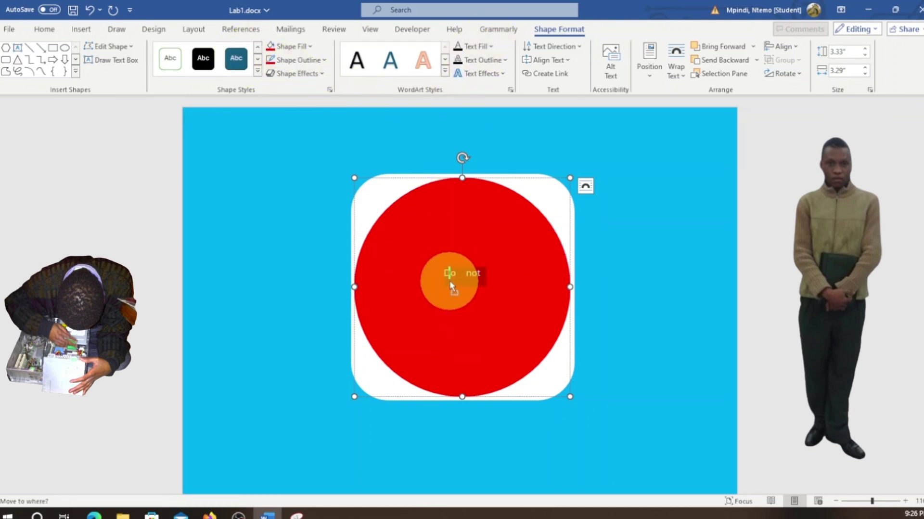
left_click(488, 275)
left_click_drag(488, 276, 440, 259)
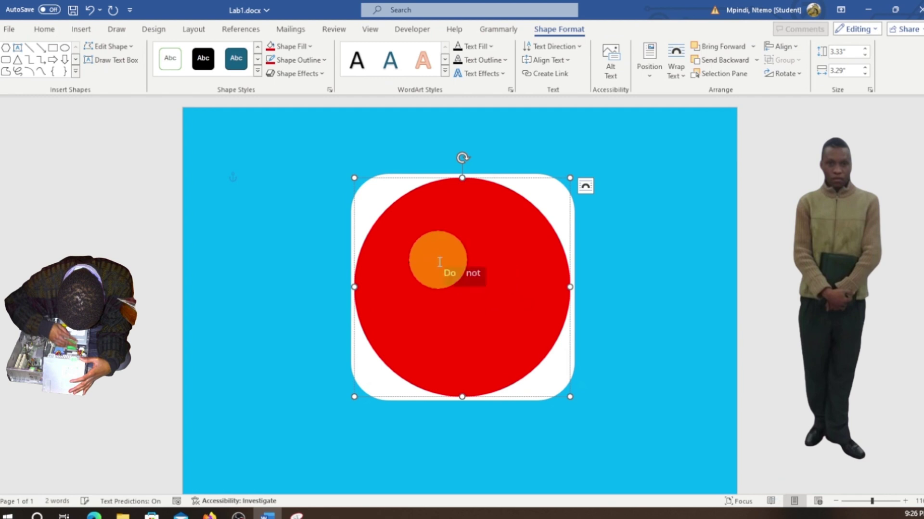
left_click(82, 31)
left_click(44, 29)
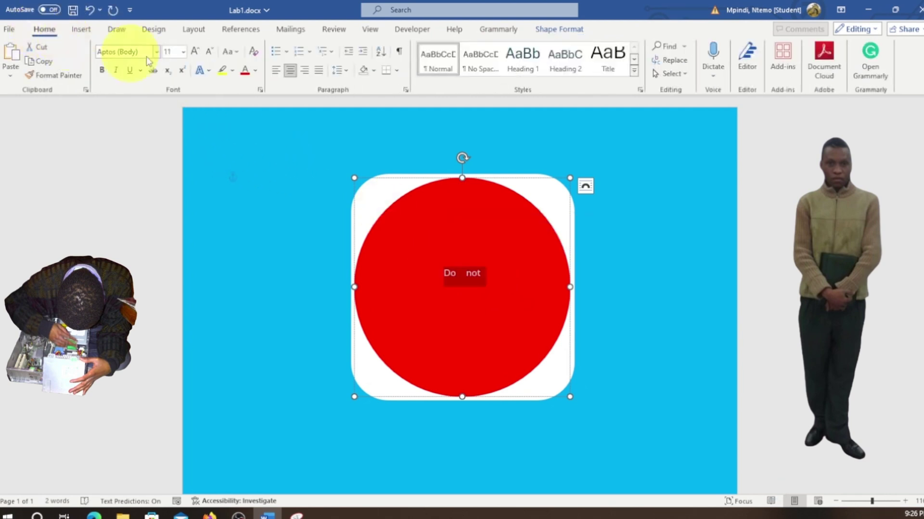
left_click(239, 56)
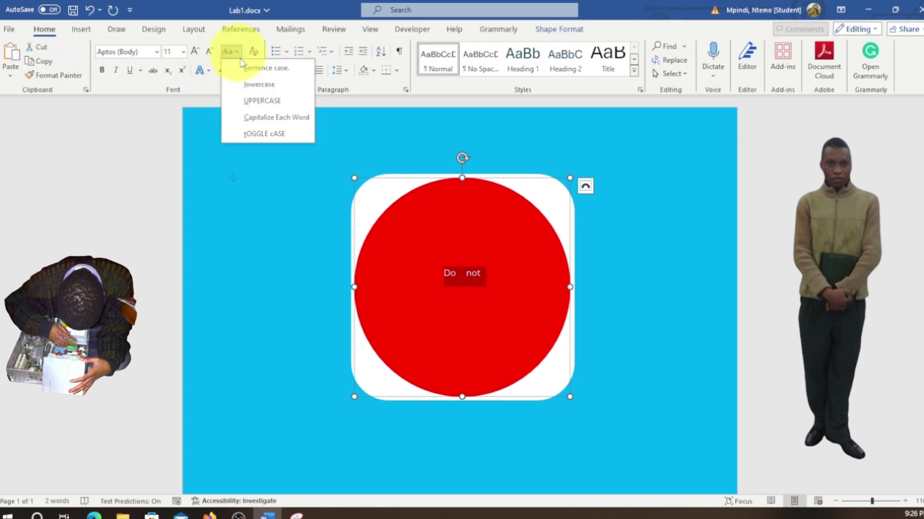
left_click(256, 99)
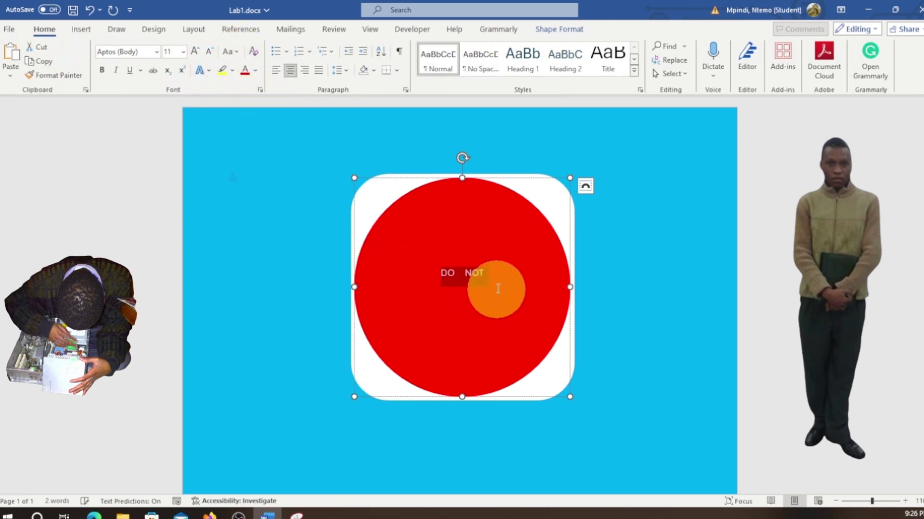
Step: Try to set the font size of the DO NOT text to 48
left_click(443, 273)
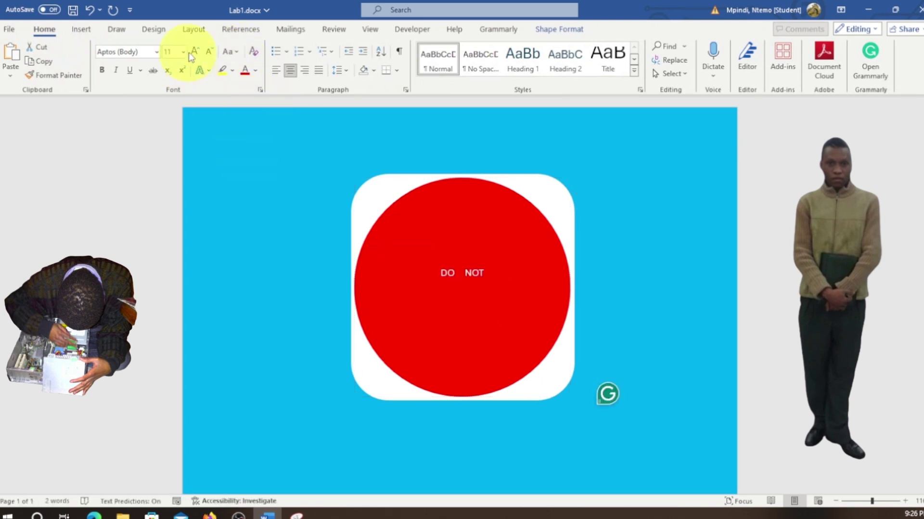
left_click(184, 52)
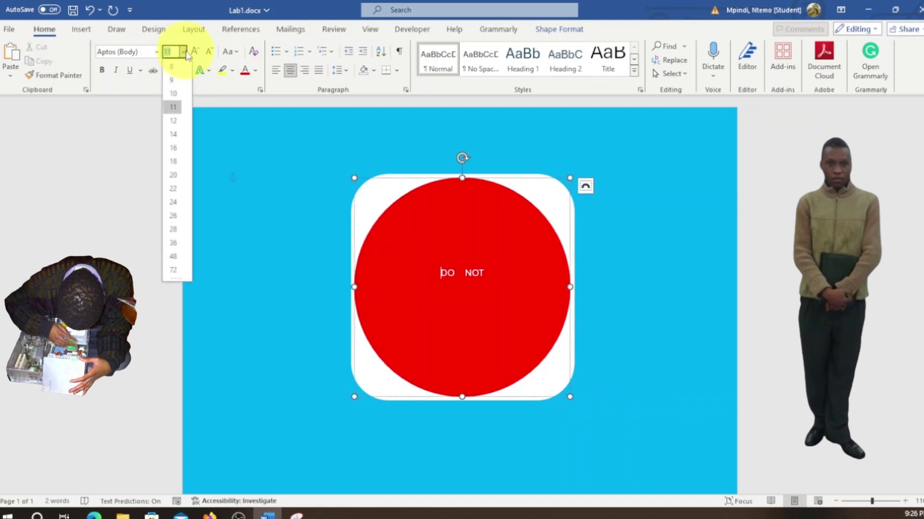
left_click(173, 256)
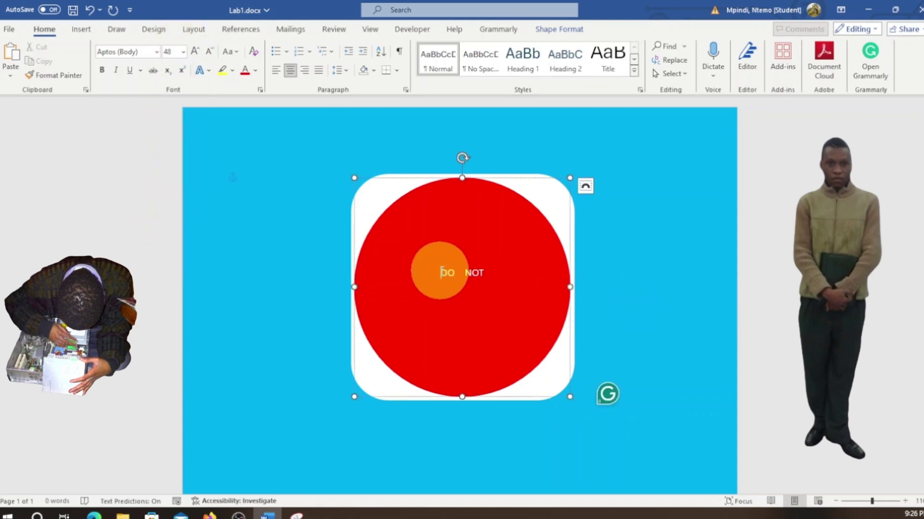
Step: Select the whole DO NOT text and set its font size to 28
left_click_drag(439, 269, 503, 279)
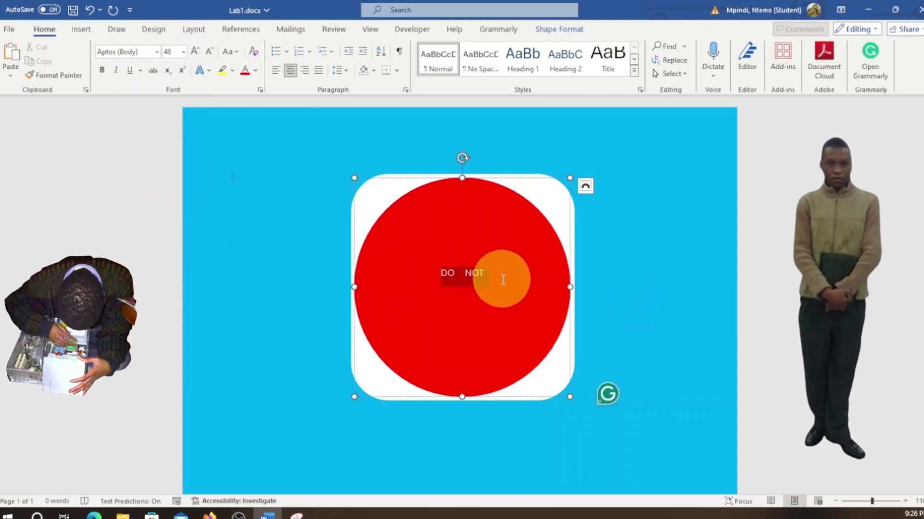
left_click(184, 52)
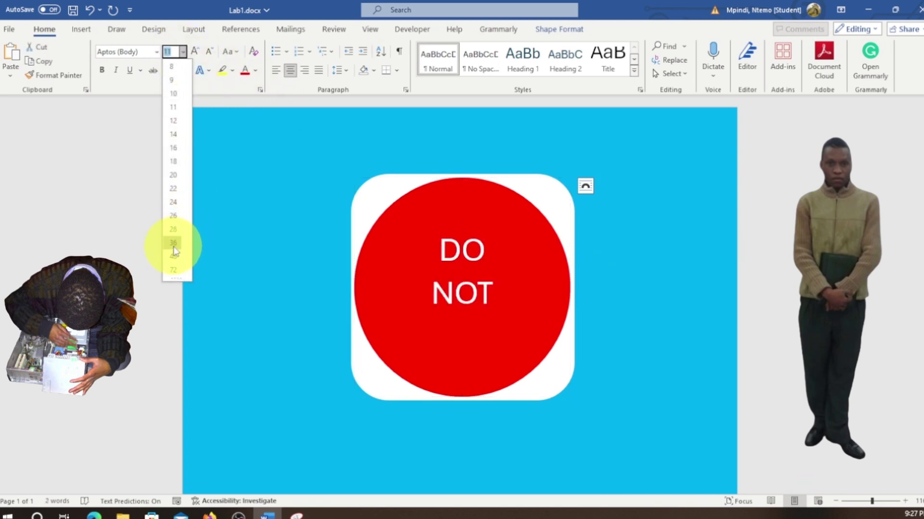
left_click(174, 229)
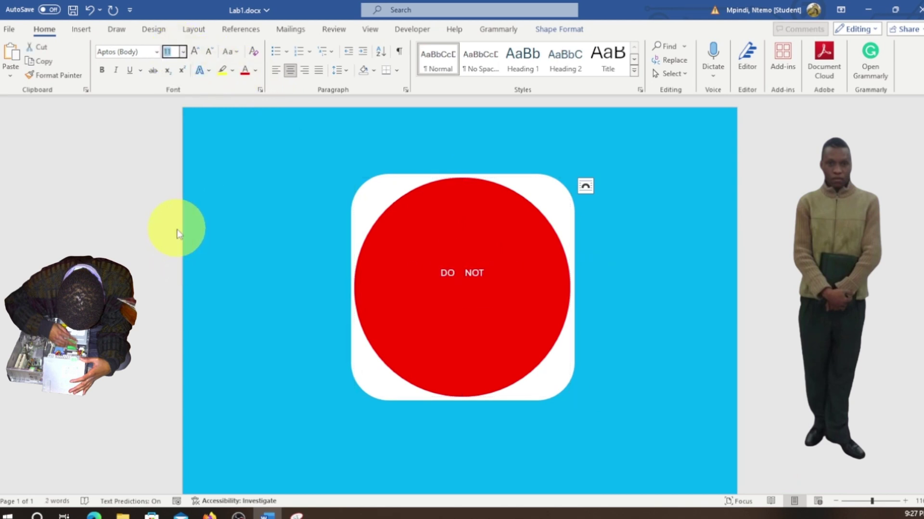
left_click(466, 324)
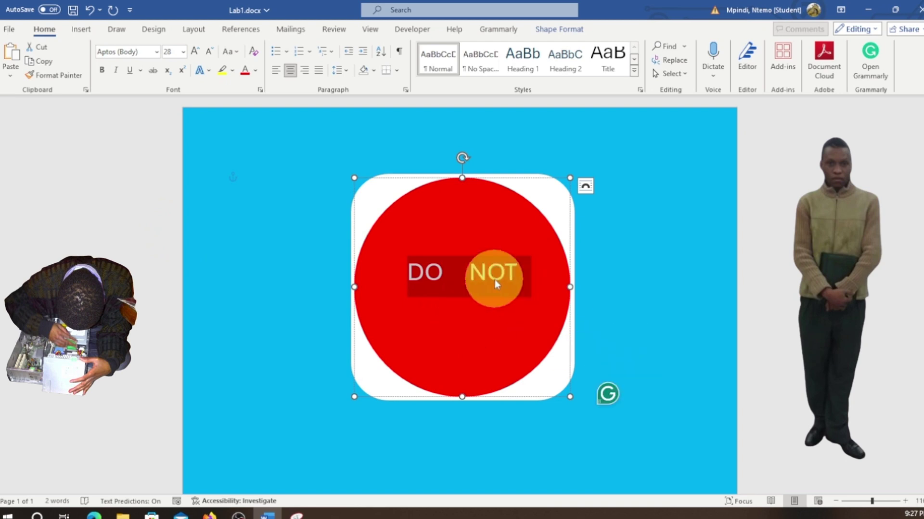
Step: Add the word ENTER on a new line below DO NOT, and place the cursor after NOT
left_click(524, 275)
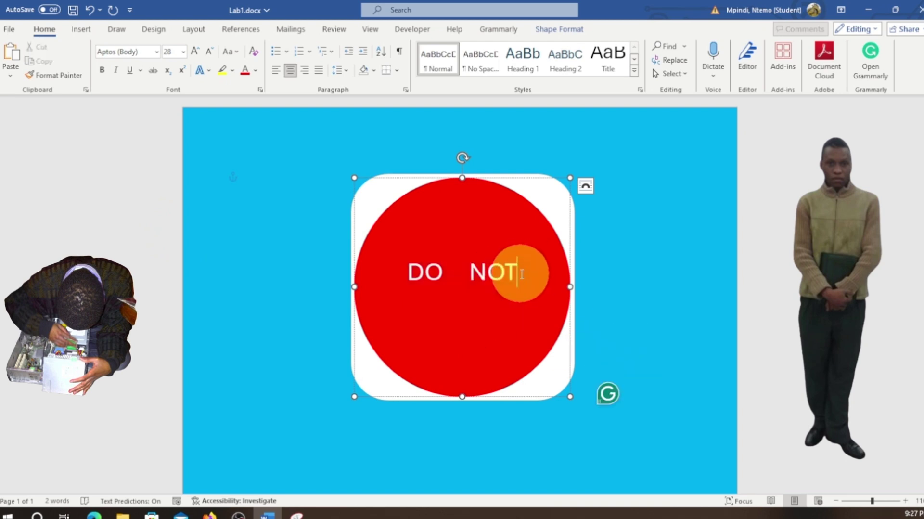
key("Return")
key("Return")
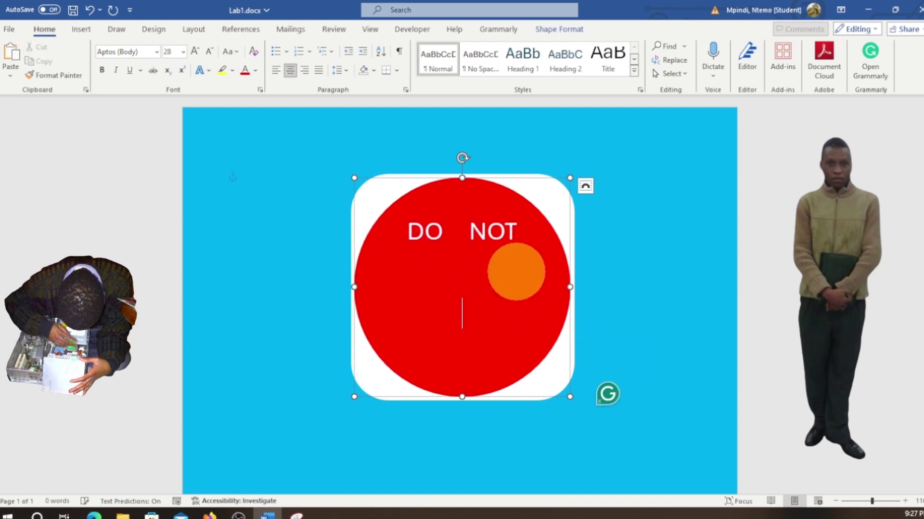
key("BackSpace")
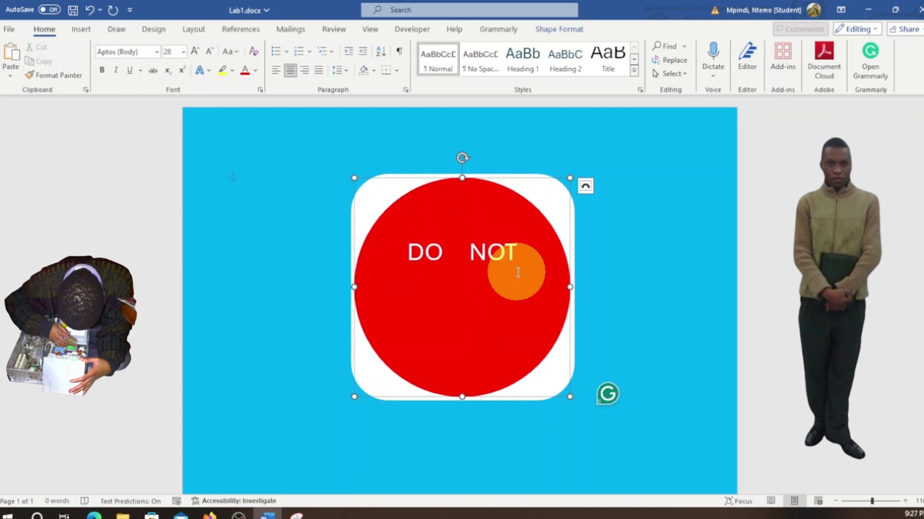
type("ENTER")
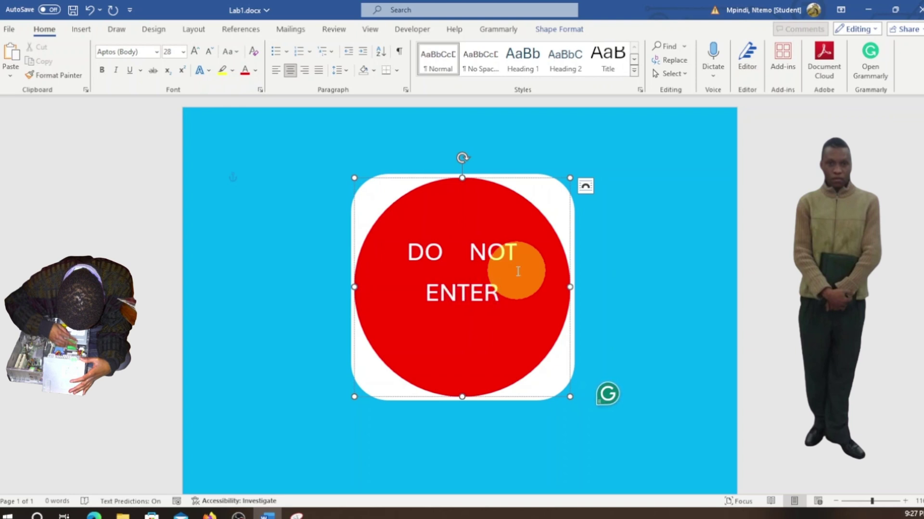
left_click(529, 255)
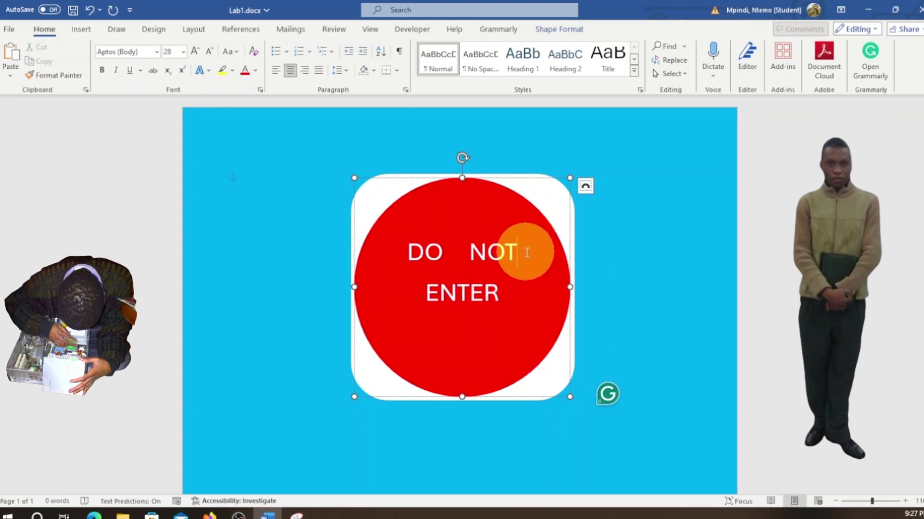
Step: Add a blank line between DO NOT and ENTER, and another blank line above DO NOT in the red circle
key("Return")
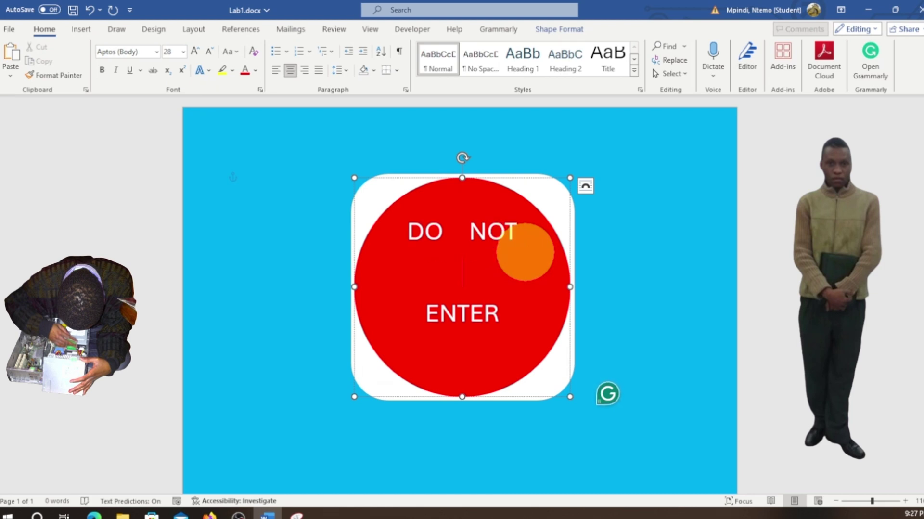
left_click(407, 232)
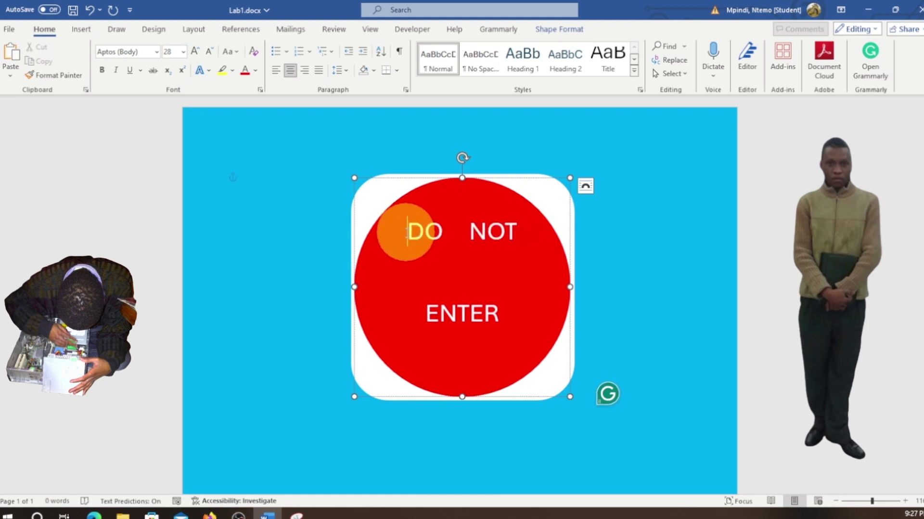
key("Return")
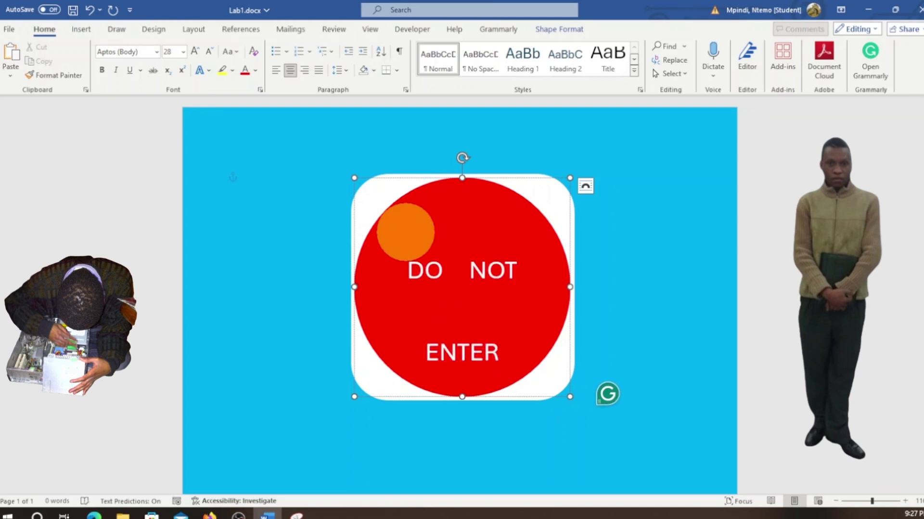
key("BackSpace")
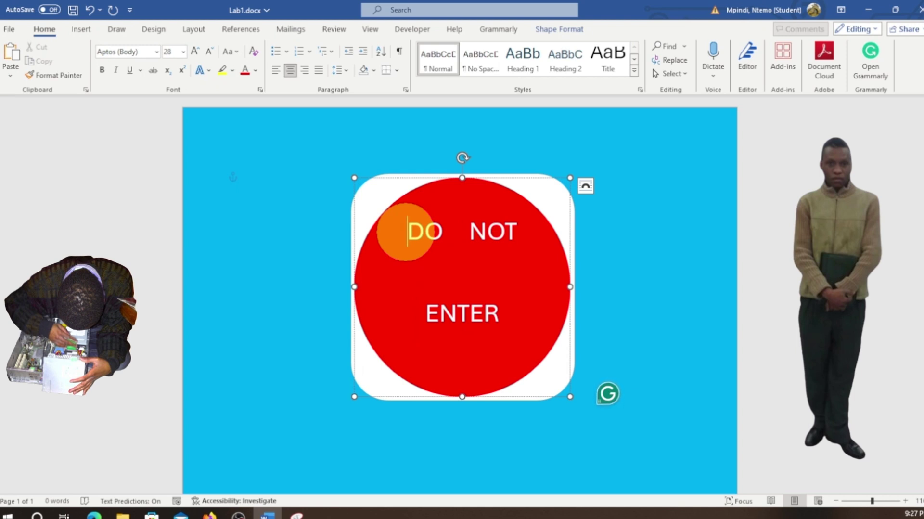
key("Return")
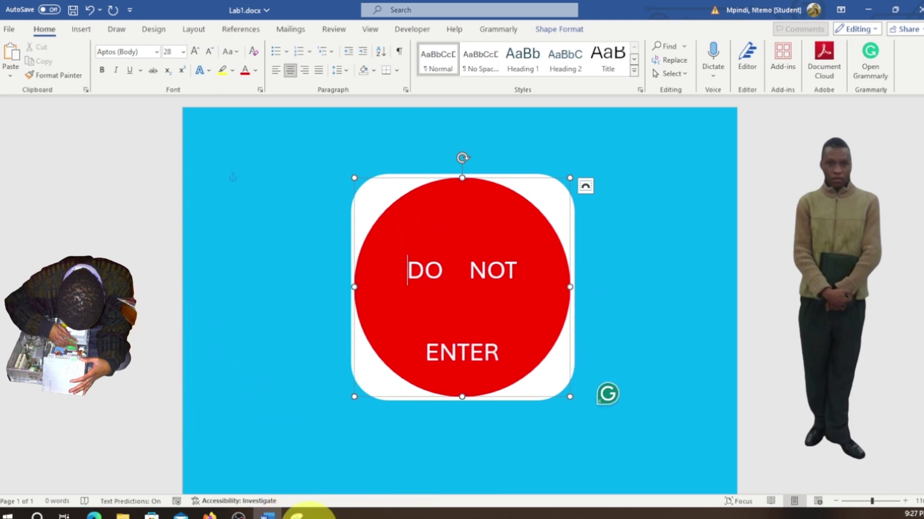
left_click(298, 514)
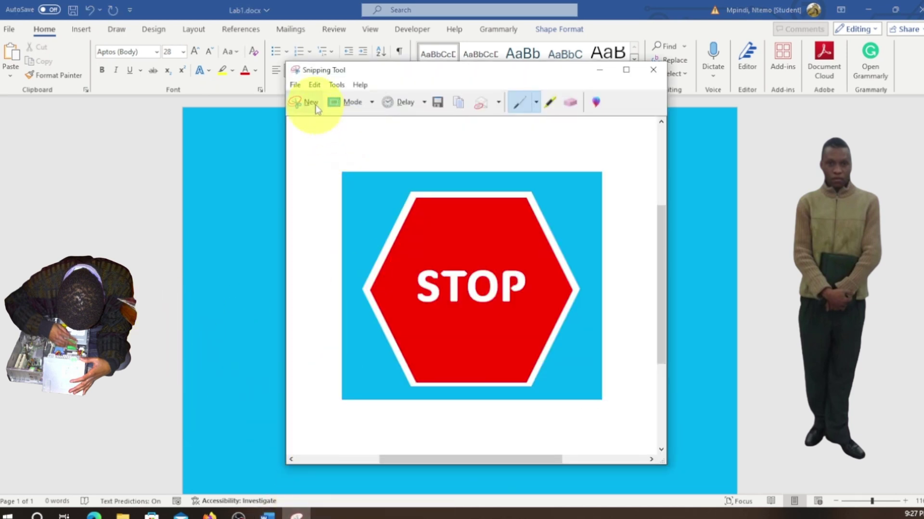
left_click(317, 110)
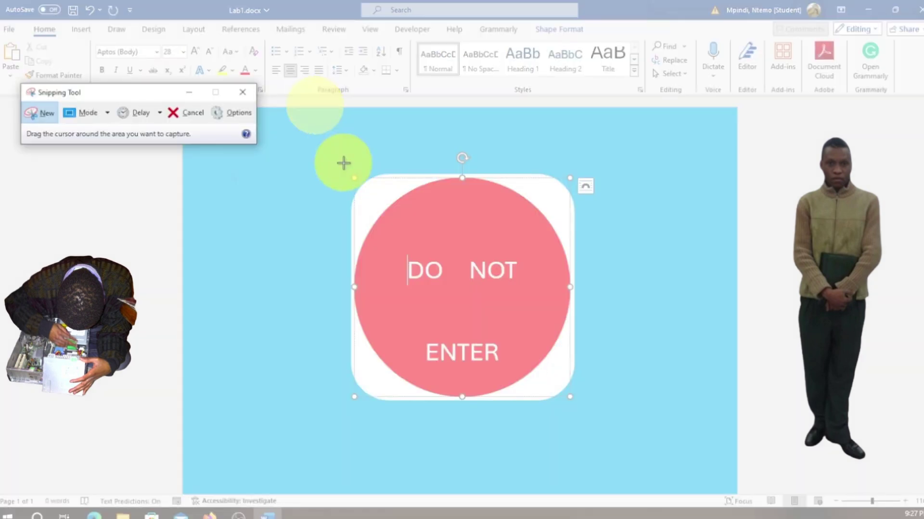
left_click(423, 354)
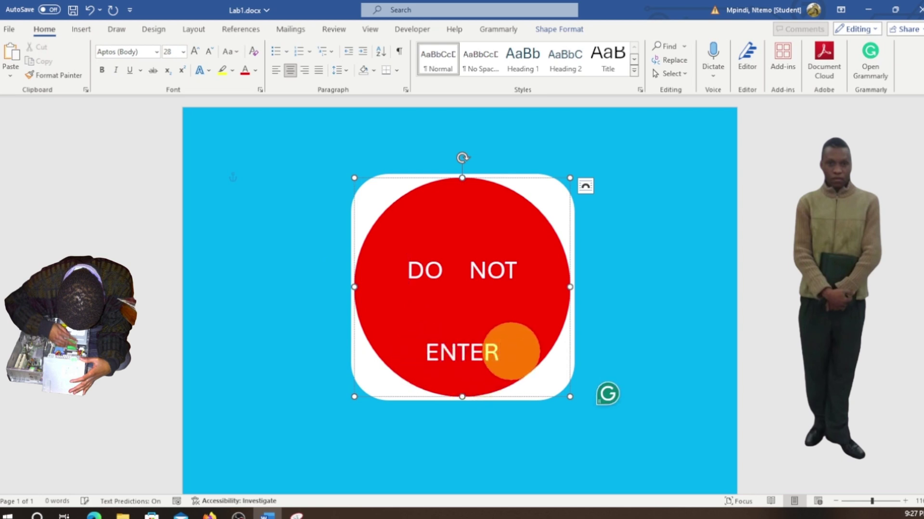
Step: Switch to Snipping Tool and capture a rectangular snip of the DO NOT text with its red background
left_click(297, 515)
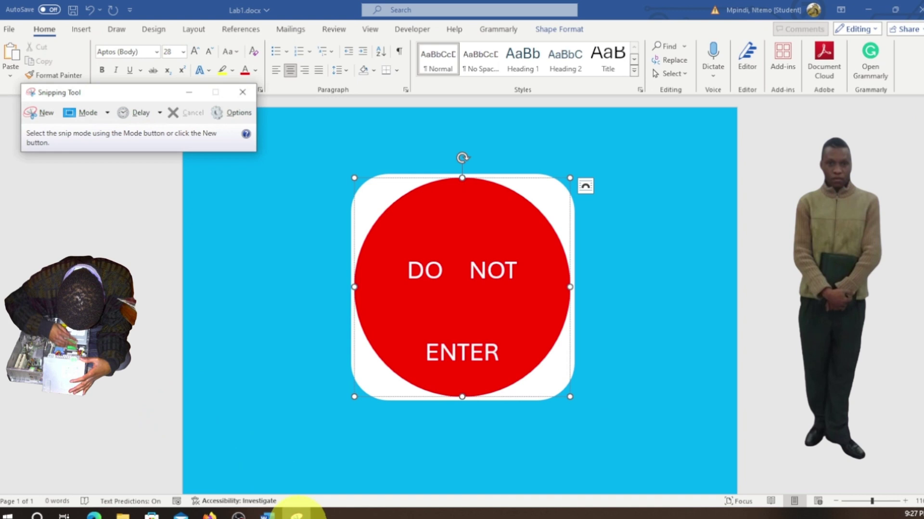
left_click(46, 115)
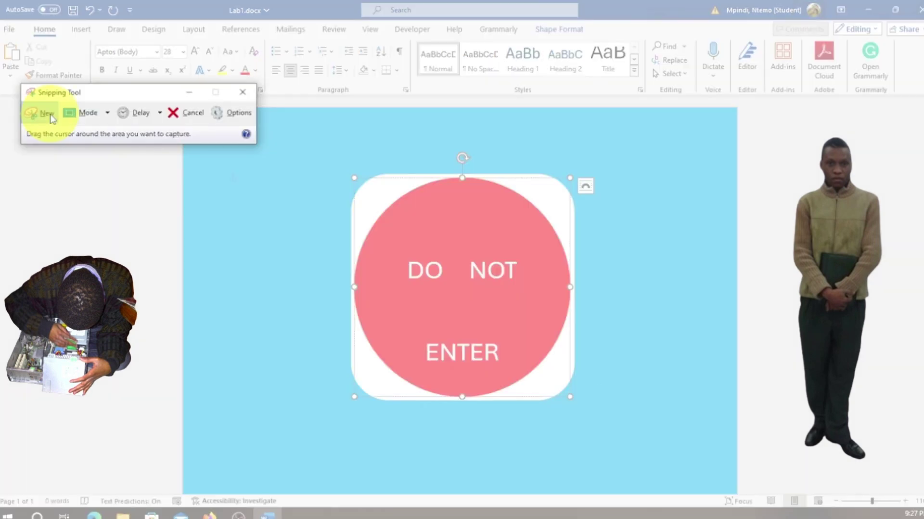
left_click_drag(402, 255, 529, 290)
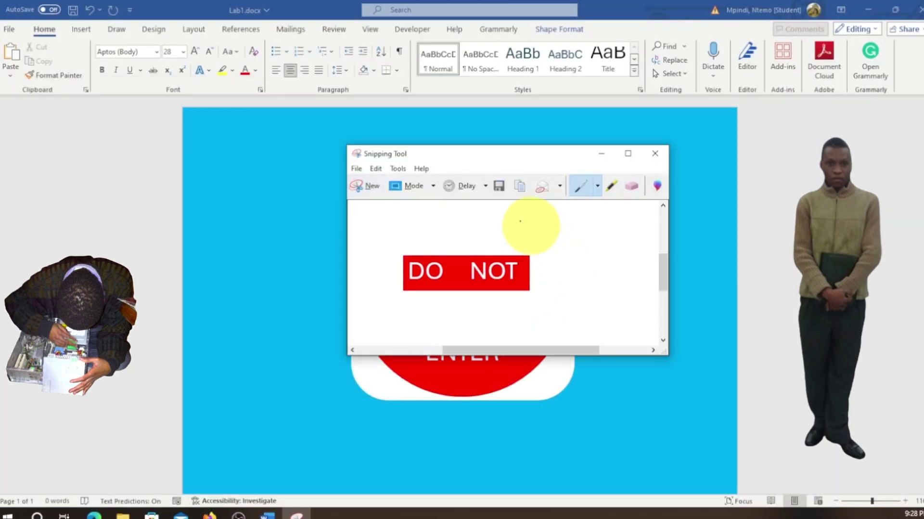
Step: Save the DO NOT snip as ITM4A.PNG in the Microsoft Lab1 folder
left_click(499, 186)
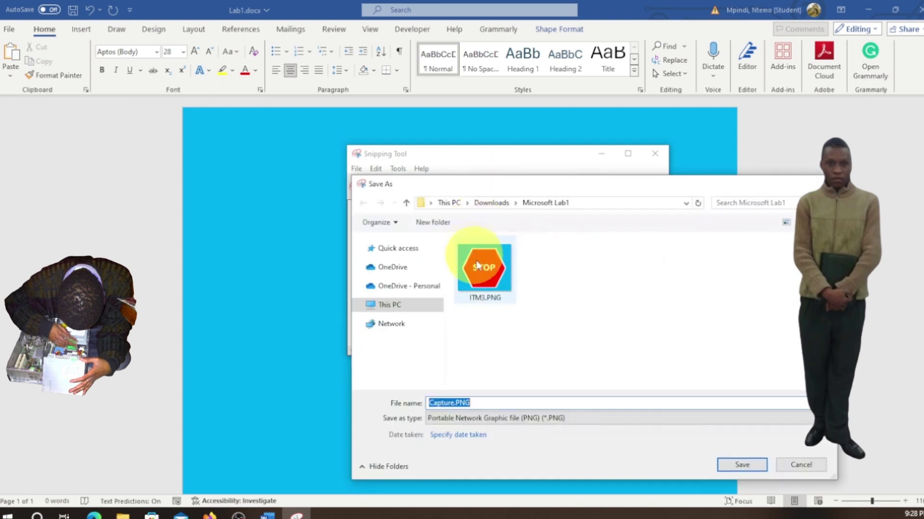
left_click(486, 284)
left_click(443, 406)
key("BackSpace")
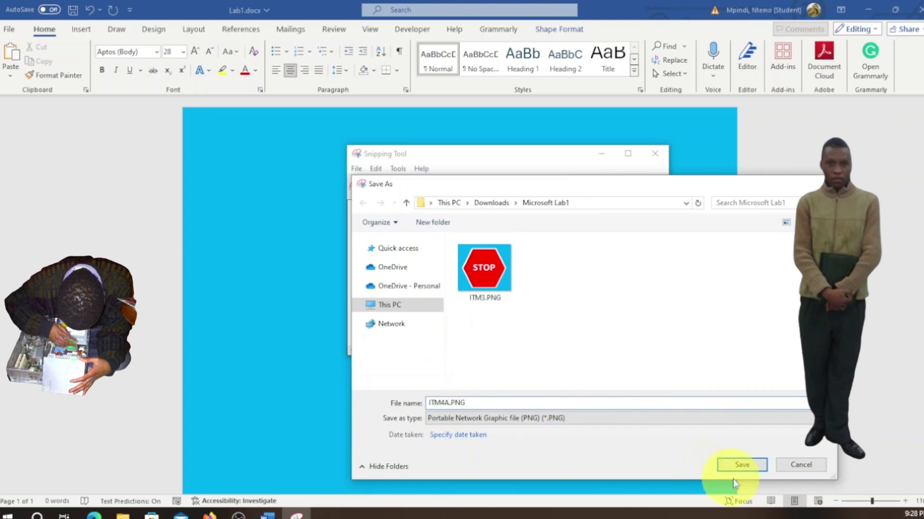
left_click(739, 464)
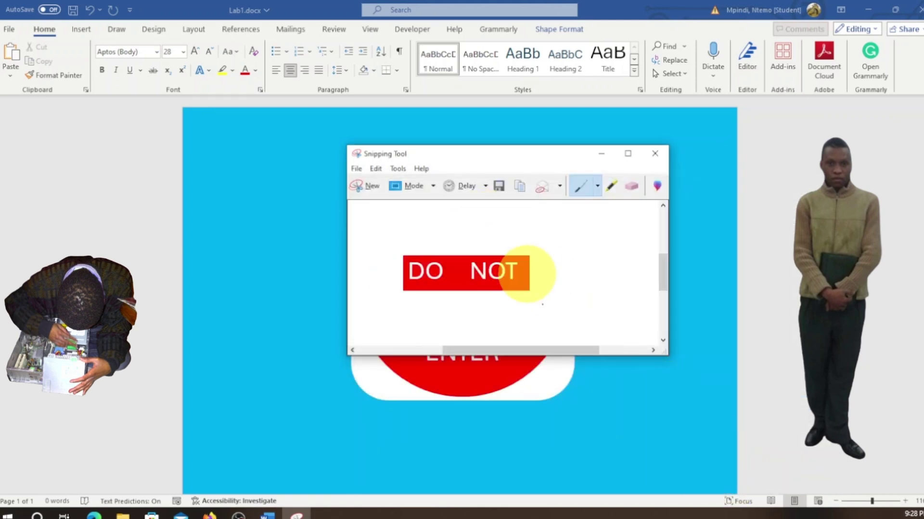
left_click(500, 437)
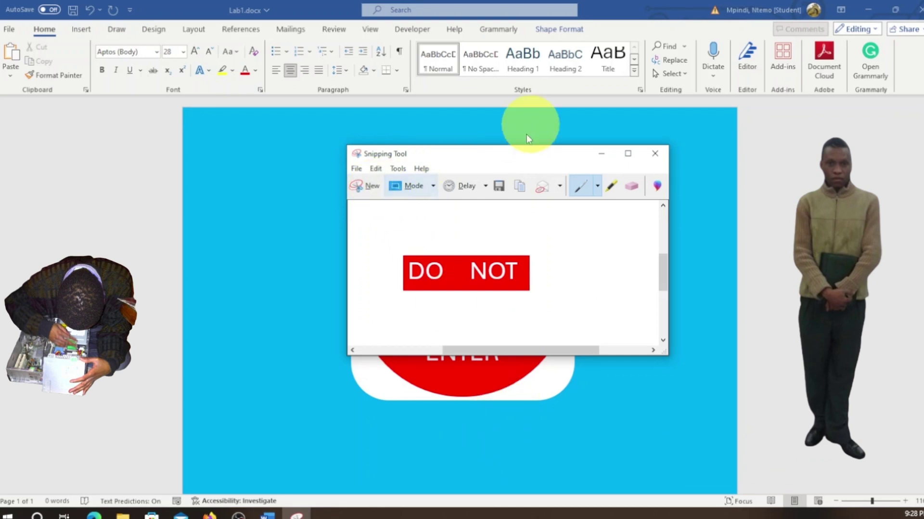
Step: Take a new snip of the word ENTER with its red background
left_click_drag(496, 156, 166, 82)
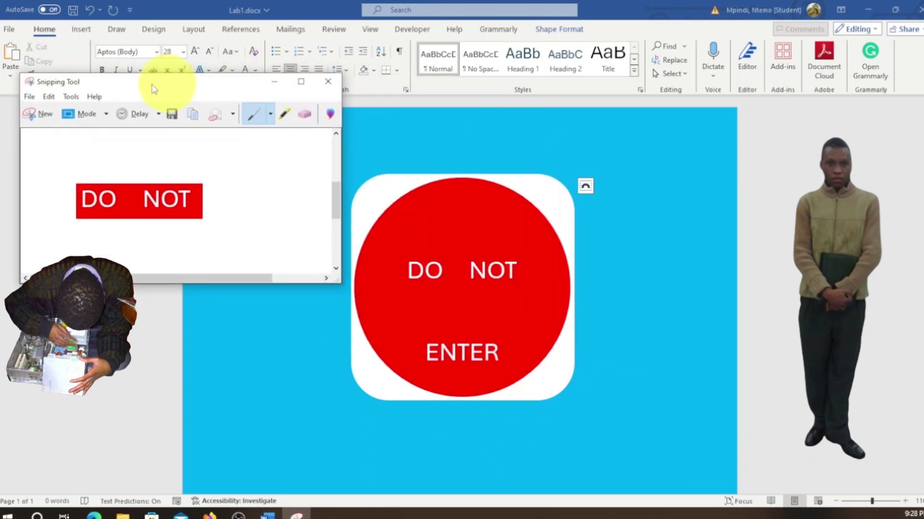
left_click(40, 113)
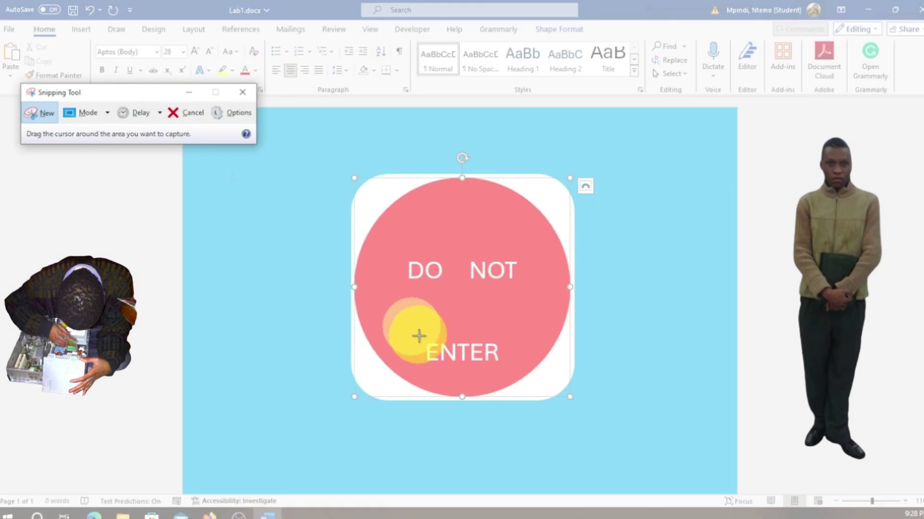
left_click(50, 116)
left_click(50, 115)
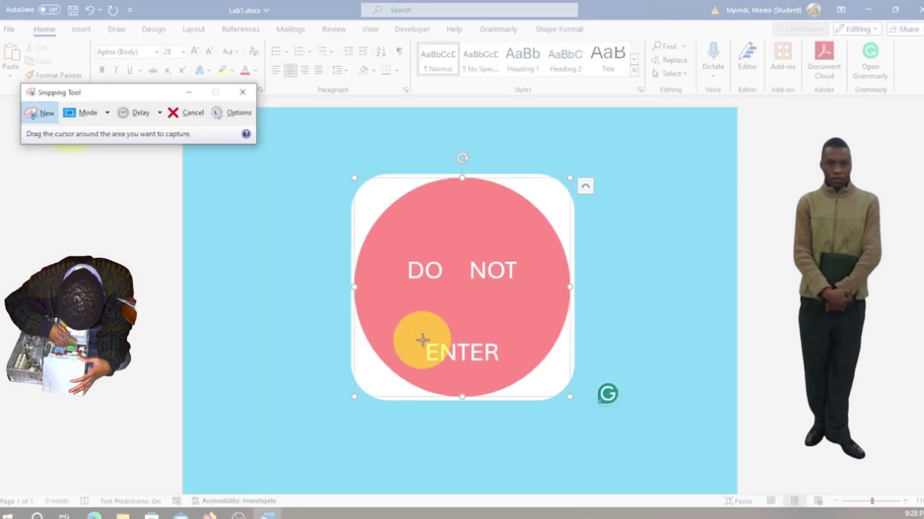
left_click_drag(422, 340, 508, 368)
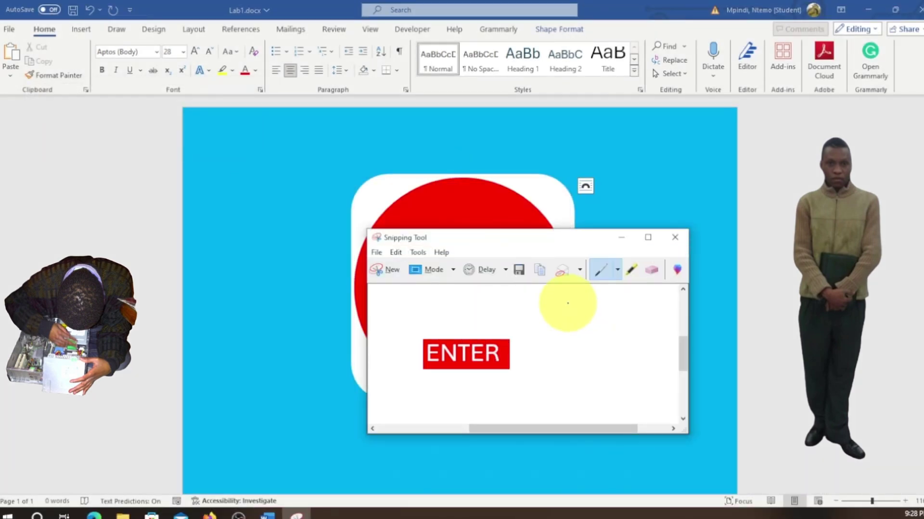
Step: Save the ENTER snip as ITM4B.PNG in the Microsoft Lab1 folder
left_click(518, 269)
left_click(562, 310)
left_click(464, 427)
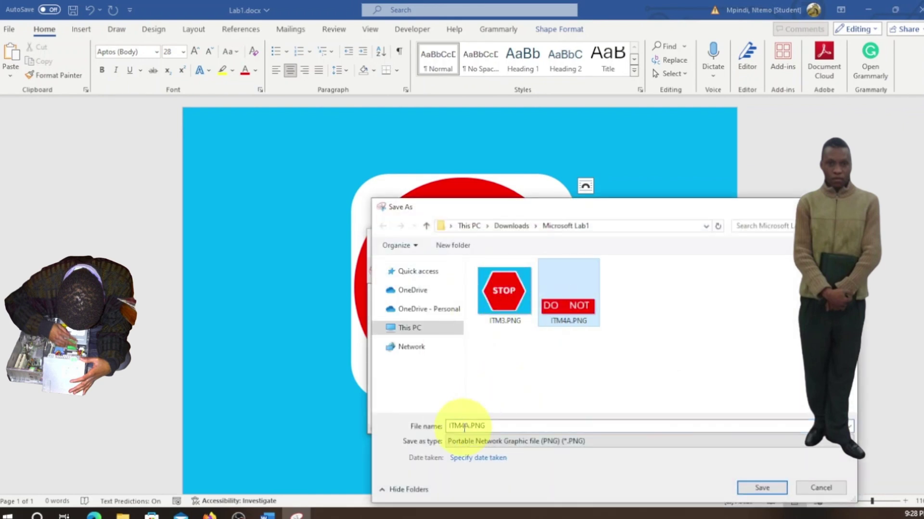
double_click(471, 426)
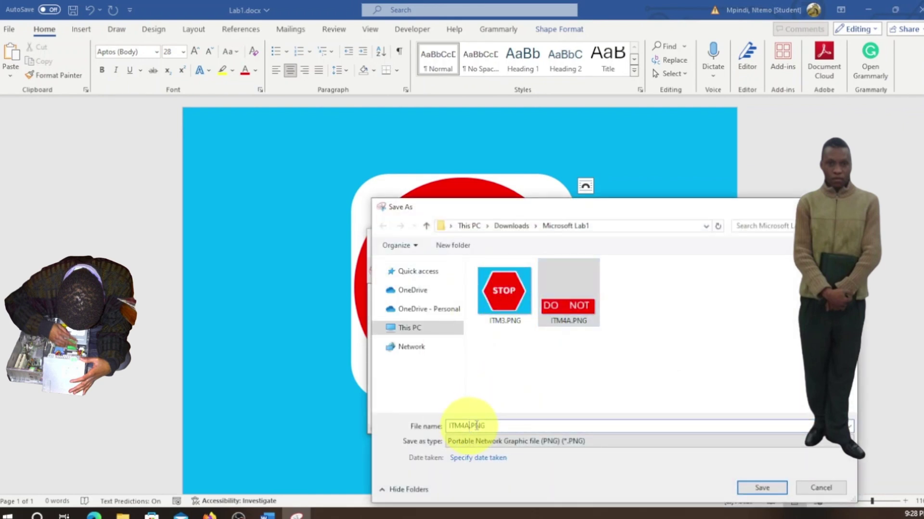
key("BackSpace")
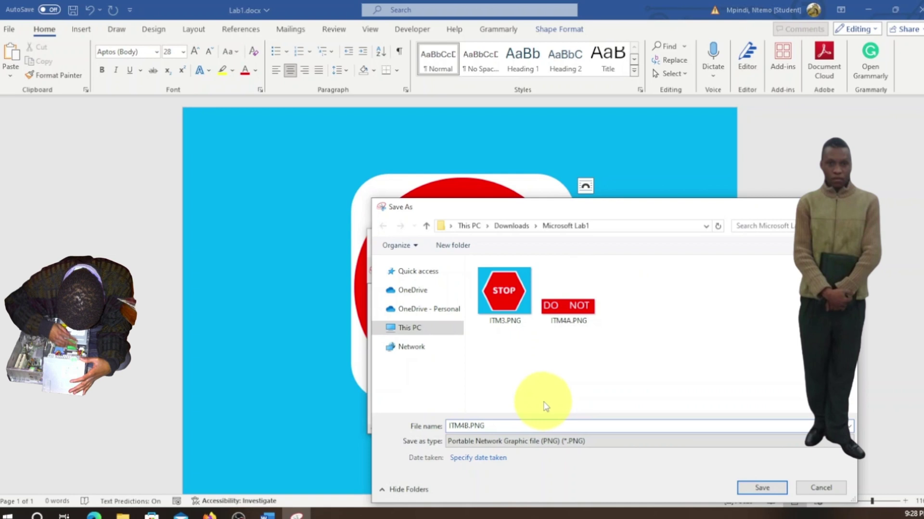
left_click(756, 489)
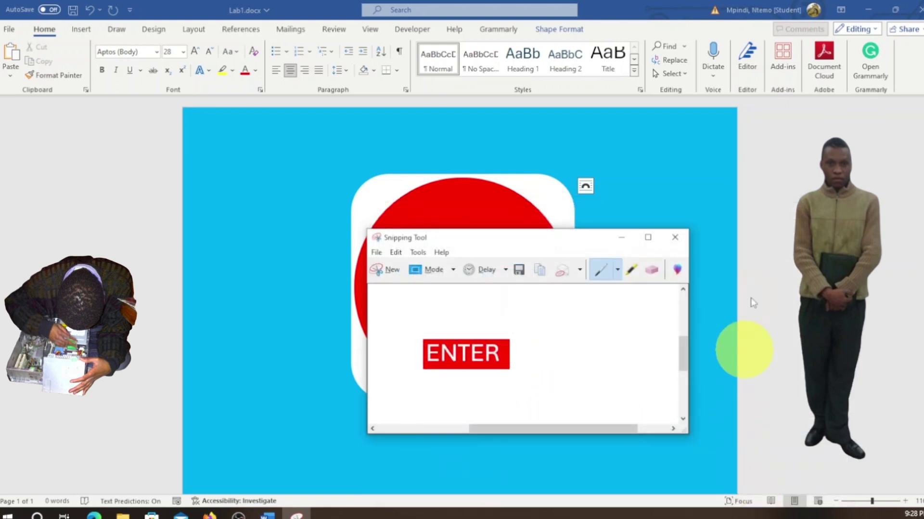
Step: Return to the Word document, delete the ENTER and DO NOT text from the red circle, and deselect the circle
left_click(717, 200)
left_click_drag(553, 310, 414, 328)
key("BackSpace")
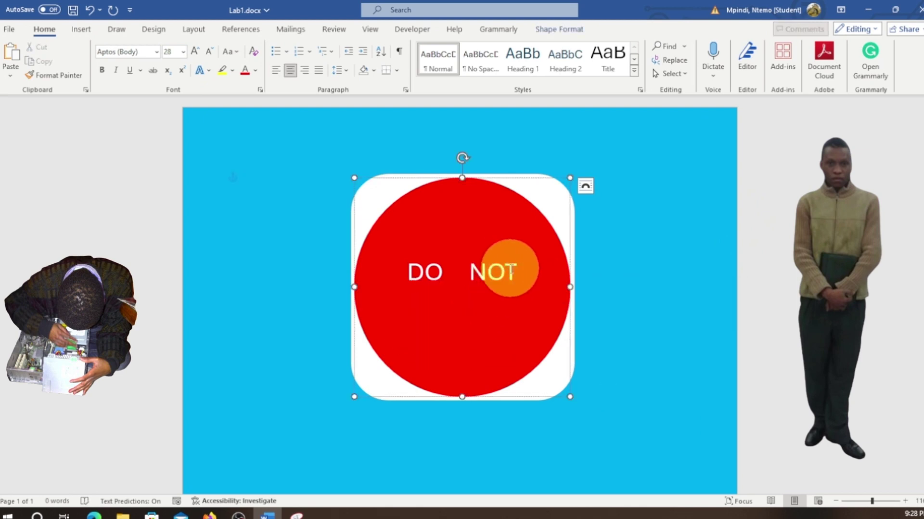
left_click_drag(501, 272, 382, 254)
key("BackSpace")
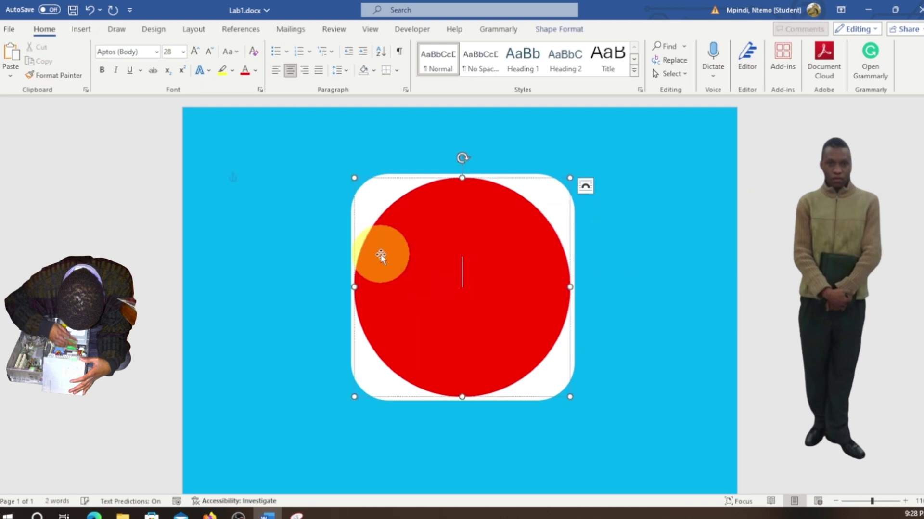
left_click(248, 179)
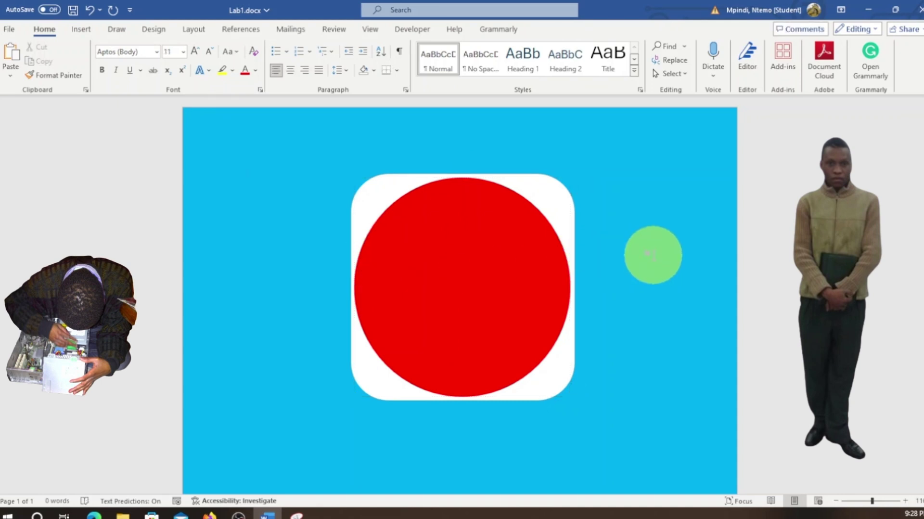
Step: Insert the picture ITM4A.PNG from the Microsoft Lab1 folder in Downloads
left_click(88, 30)
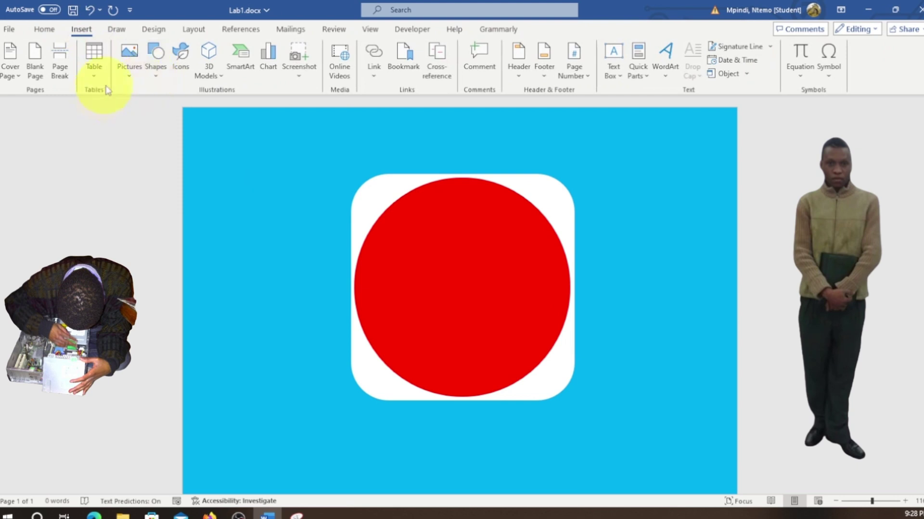
left_click(131, 77)
left_click(150, 112)
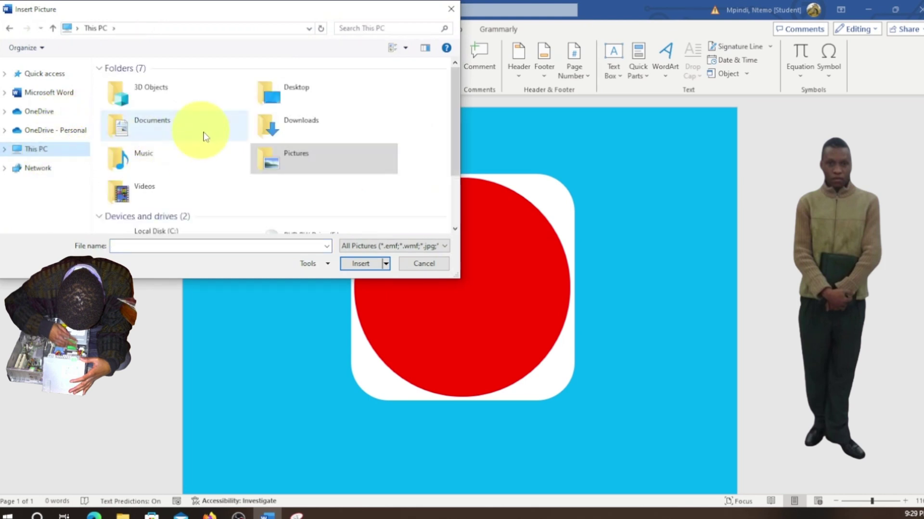
double_click(296, 127)
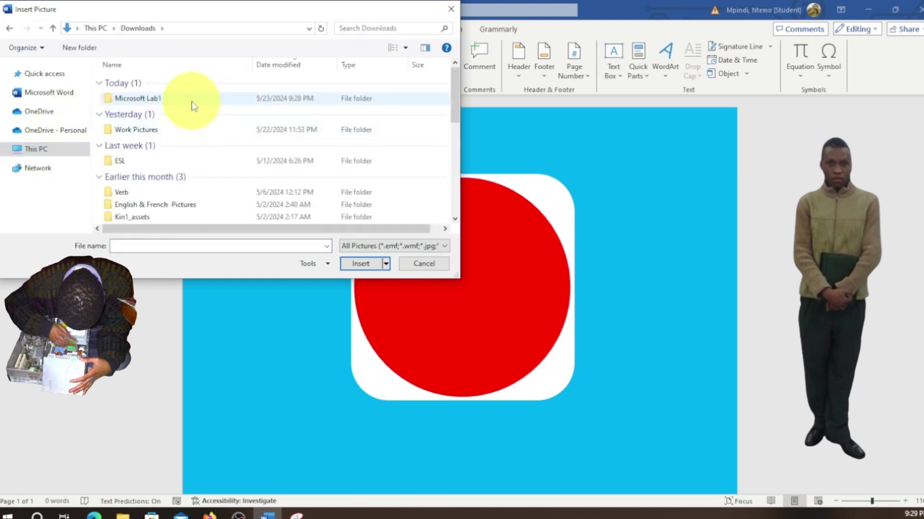
double_click(192, 103)
left_click(215, 128)
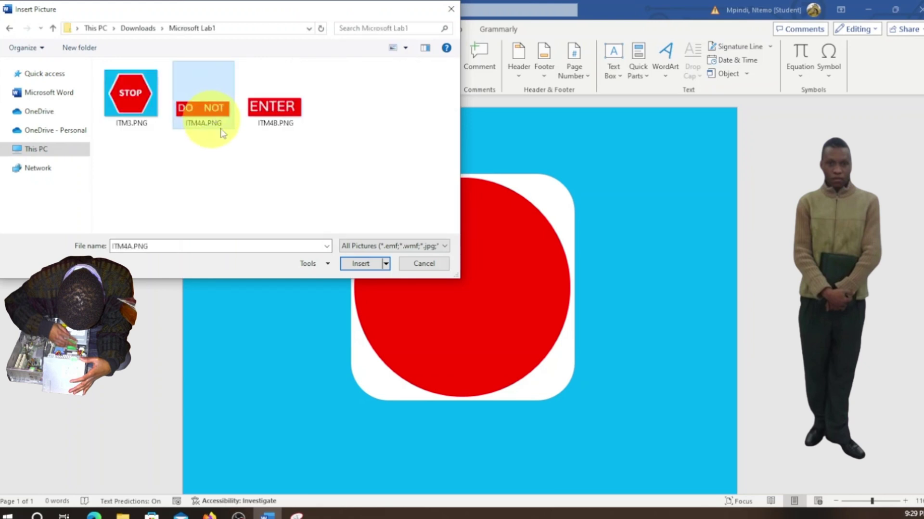
left_click(365, 265)
Step: Set the DO NOT picture's text wrapping to In Front of Text and place it in the upper half of the red circle
left_click_drag(320, 206, 307, 177)
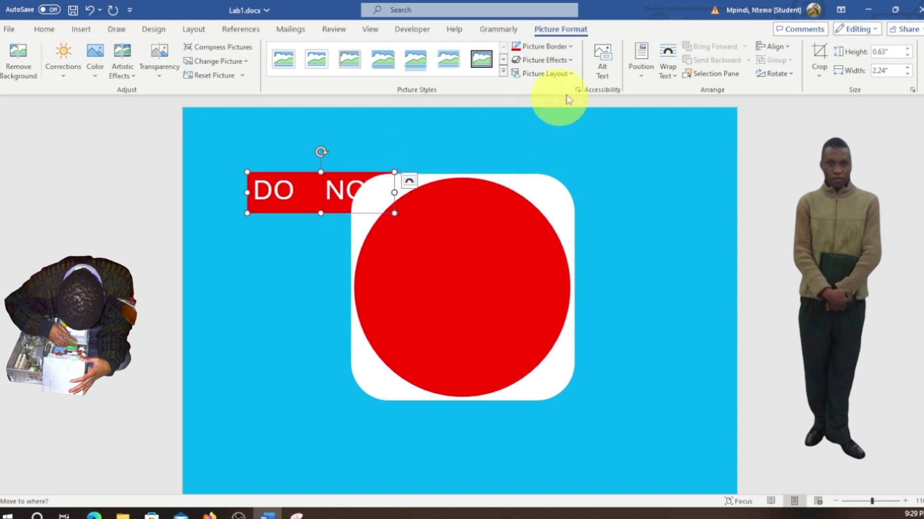
left_click(678, 79)
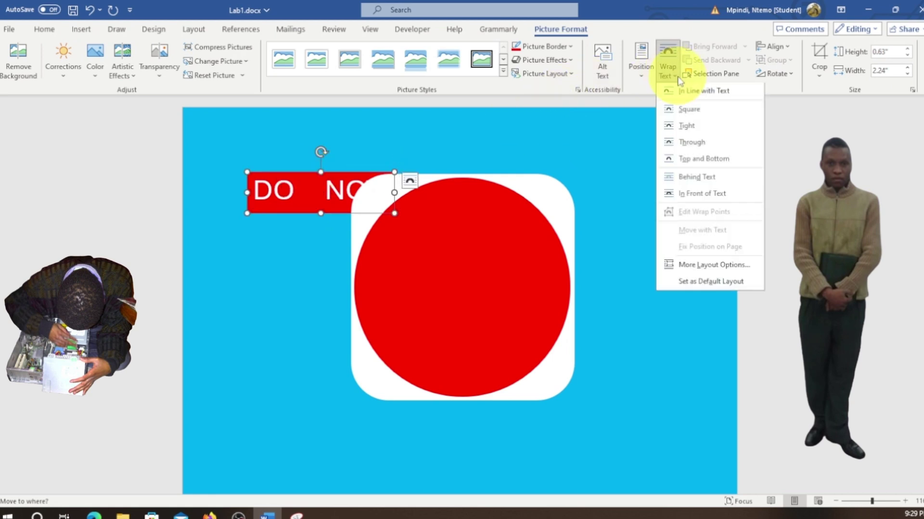
left_click(702, 193)
left_click_drag(337, 182, 461, 245)
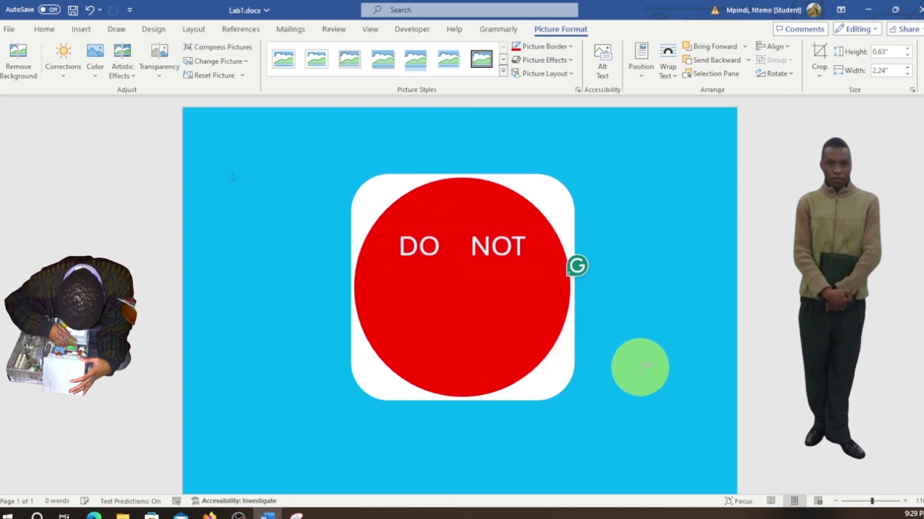
left_click(640, 368)
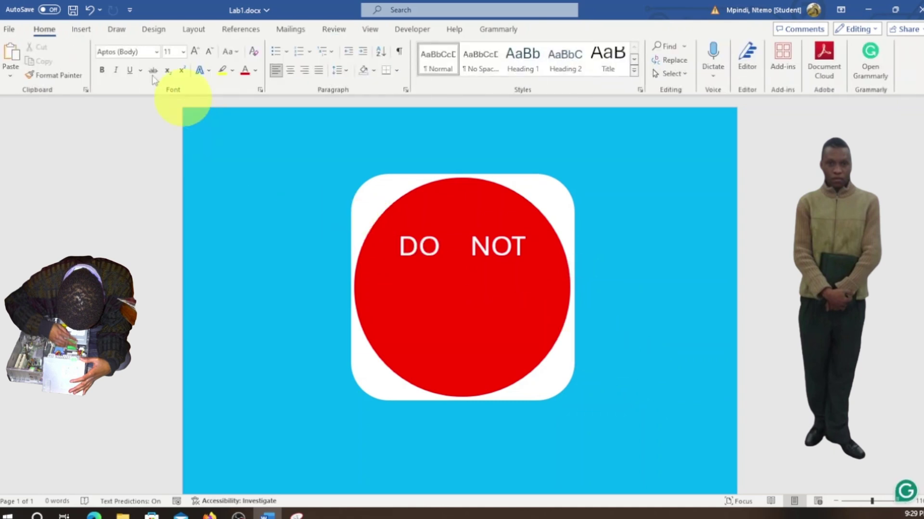
Step: Insert the picture ITM4B.PNG from the Microsoft Lab1 folder into the document
left_click(80, 30)
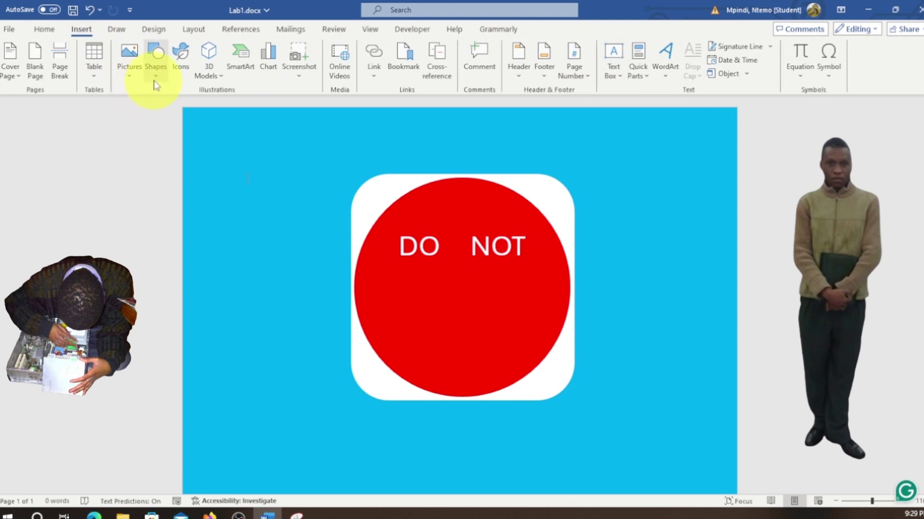
left_click(156, 72)
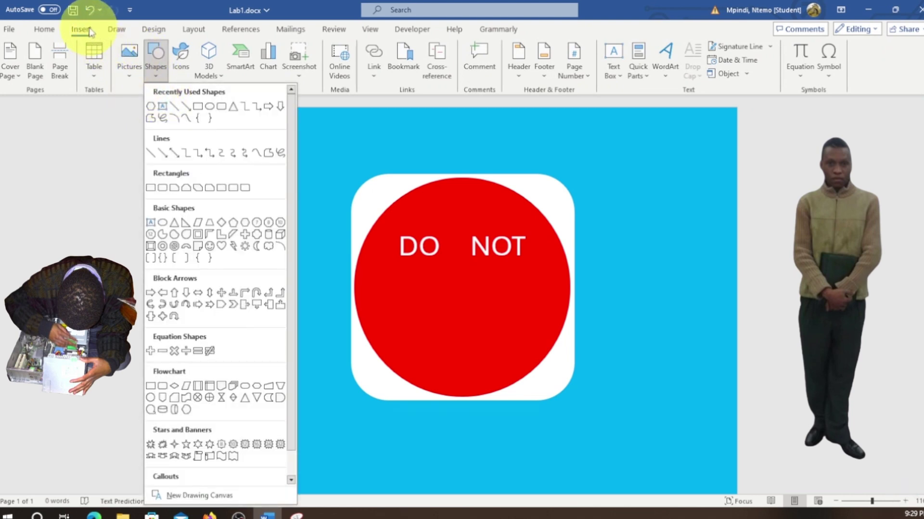
left_click(129, 68)
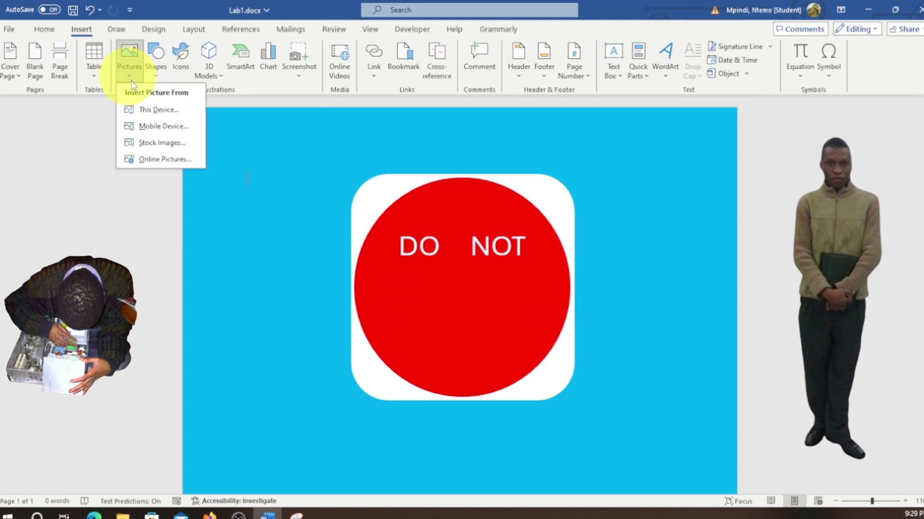
left_click(155, 112)
left_click(288, 122)
left_click(361, 263)
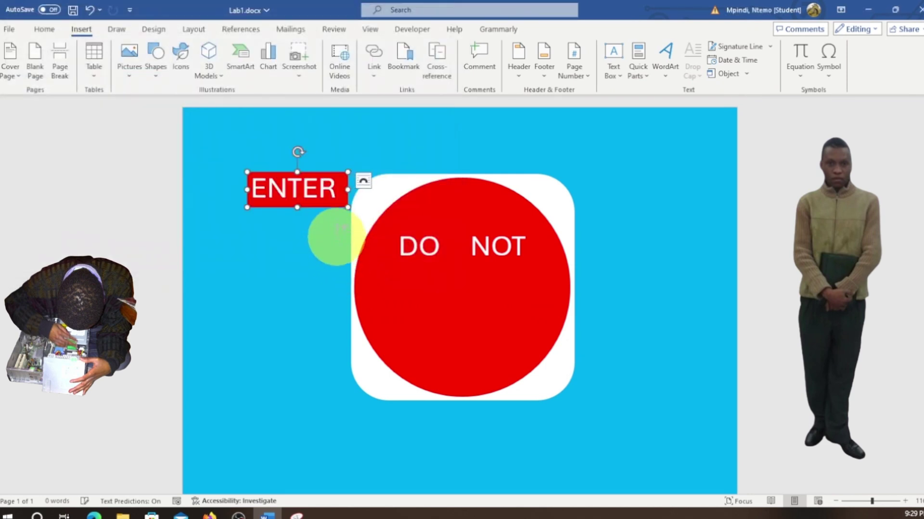
Step: Set the ENTER picture's text wrapping to In Front of Text, place it in the lower half of the red circle, and deselect it
left_click(676, 79)
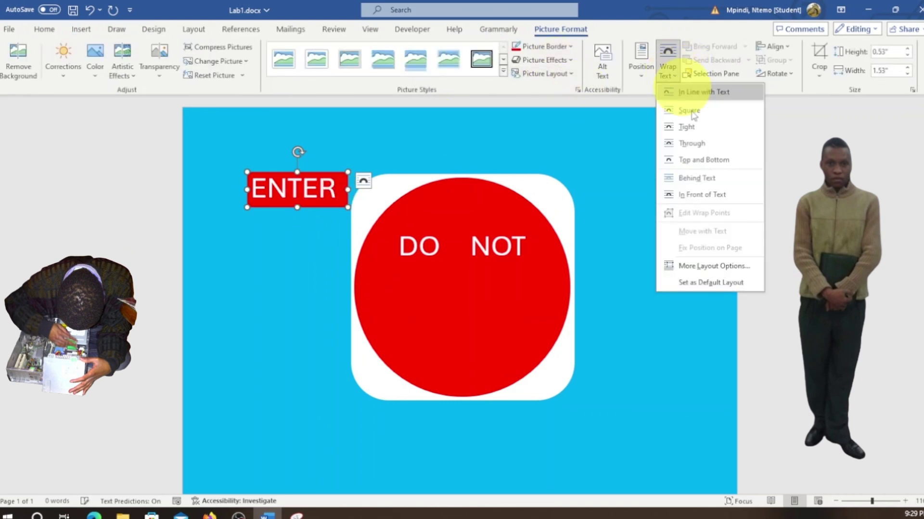
left_click(705, 193)
left_click_drag(318, 172, 481, 326)
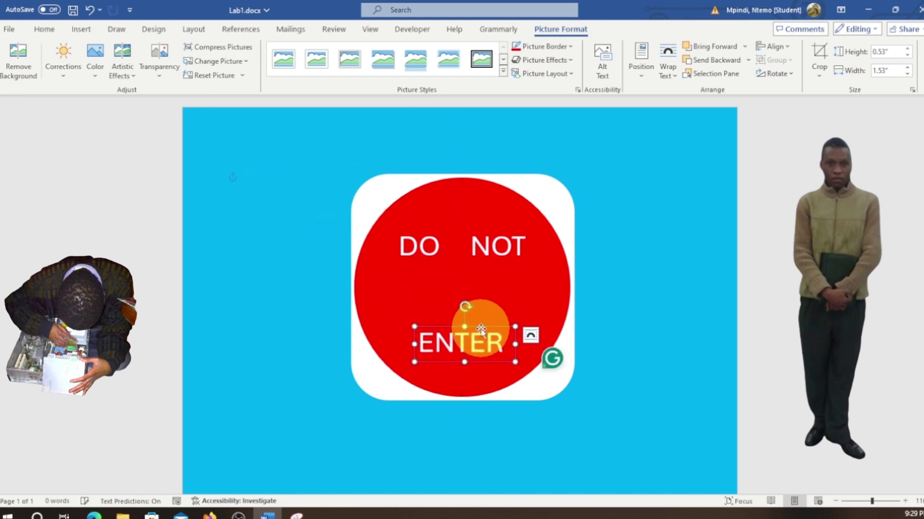
left_click(641, 414)
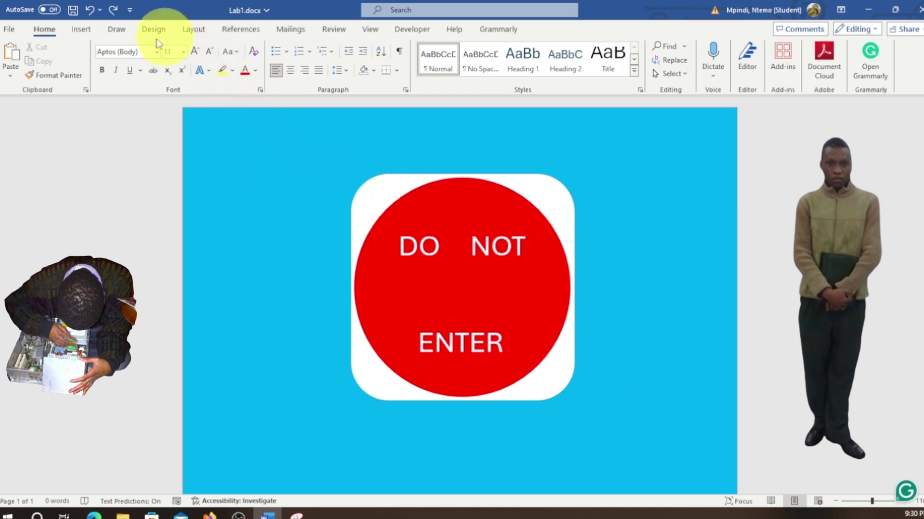
Step: Draw a horizontal rectangle about 2.7" wide and 0.38" high across the red circle between DO NOT and ENTER
left_click(85, 32)
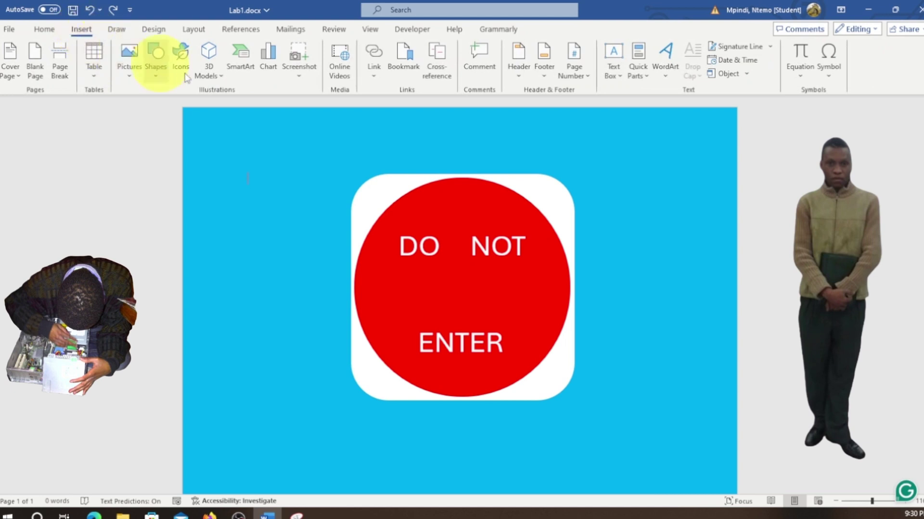
left_click(158, 73)
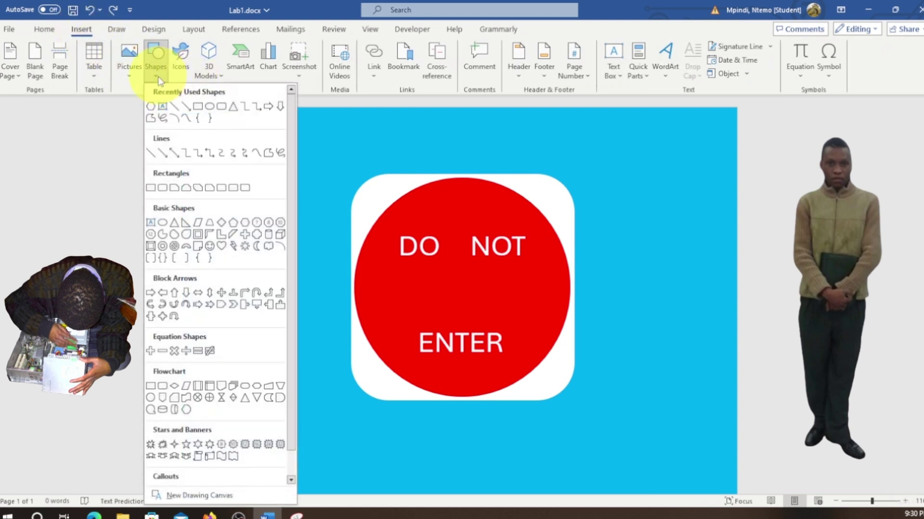
left_click(198, 107)
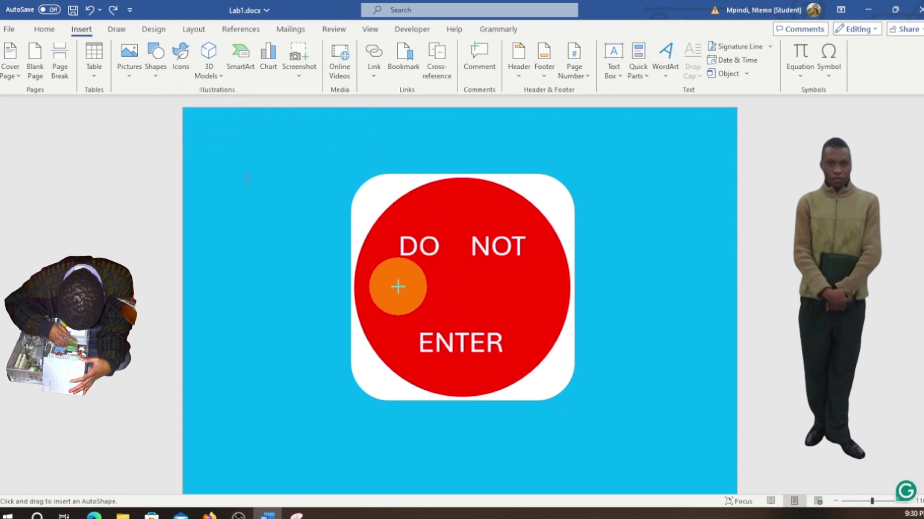
left_click_drag(388, 284, 546, 291)
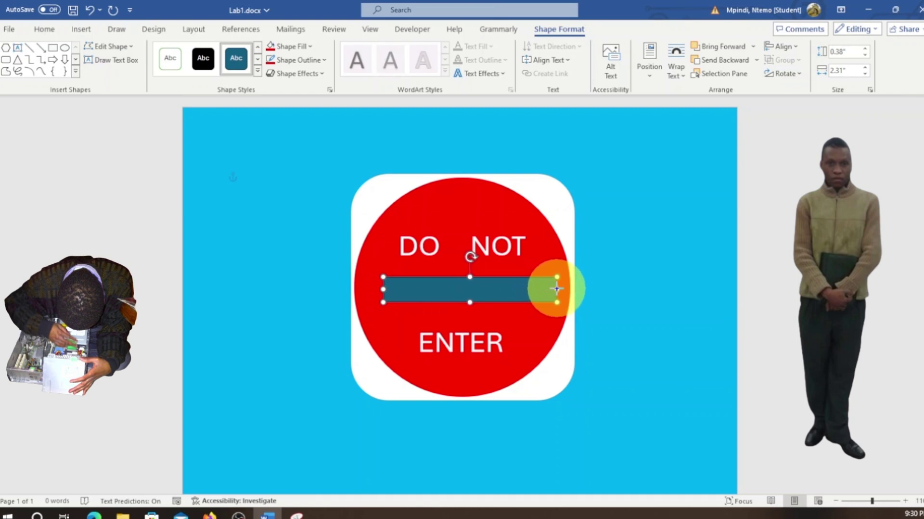
left_click_drag(557, 289, 555, 288)
left_click_drag(383, 285, 377, 287)
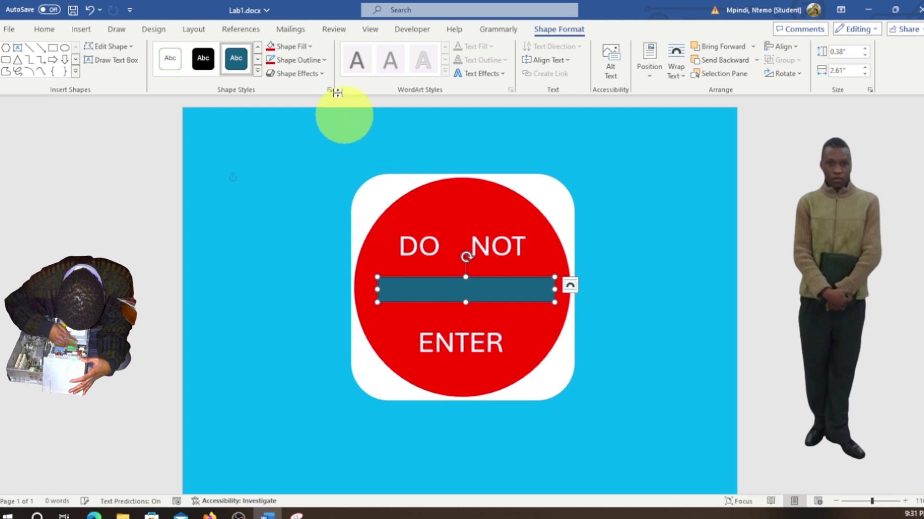
Step: Give the rectangle between the two texts a white fill and a white outline
left_click(312, 46)
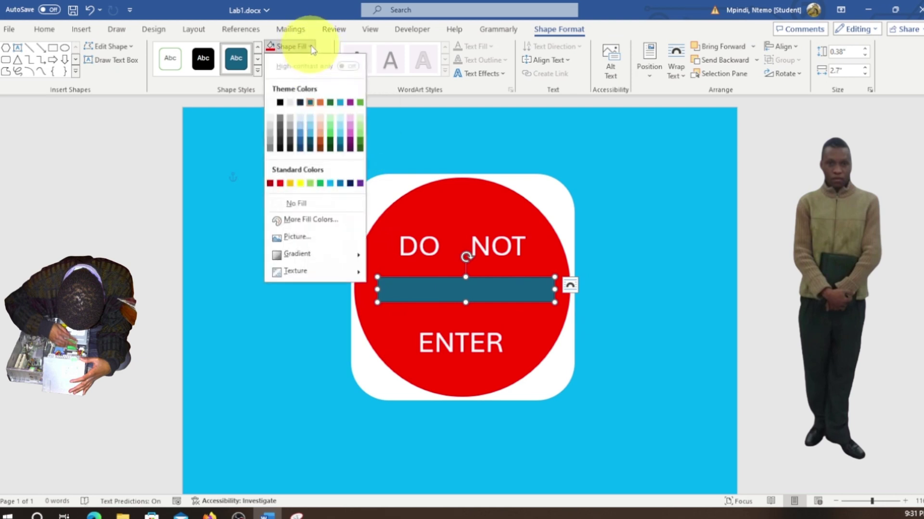
left_click(272, 103)
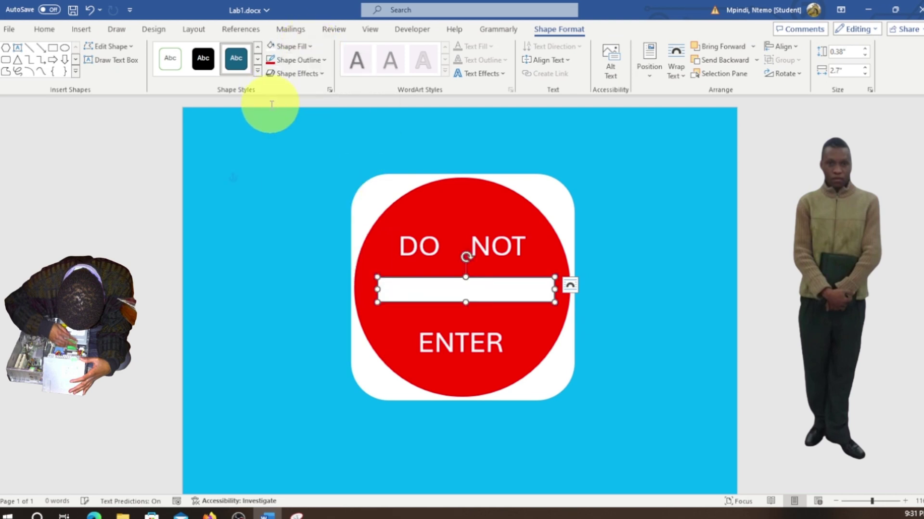
left_click(326, 60)
left_click(270, 116)
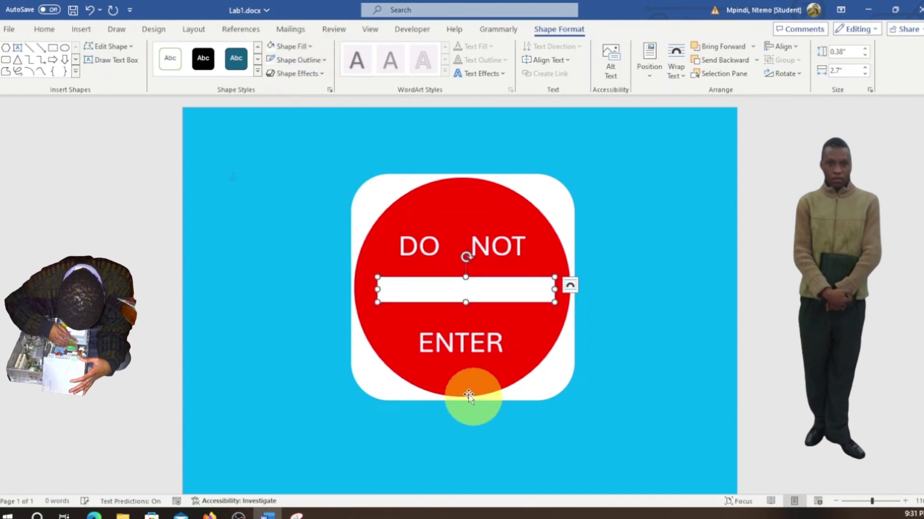
Step: Nudge the ENTER picture slightly to the right and extend the white bar's left end closer to the circle's edge
left_click(454, 347)
left_click_drag(453, 347, 457, 348)
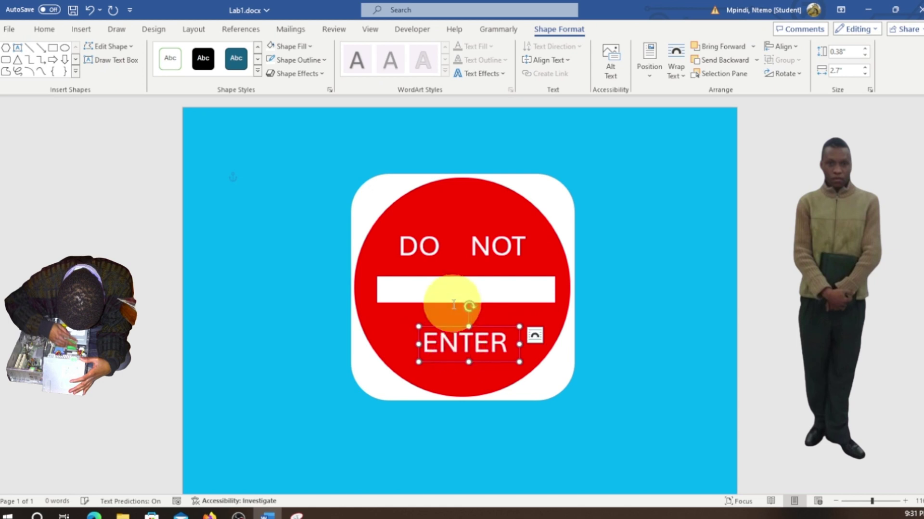
left_click(449, 290)
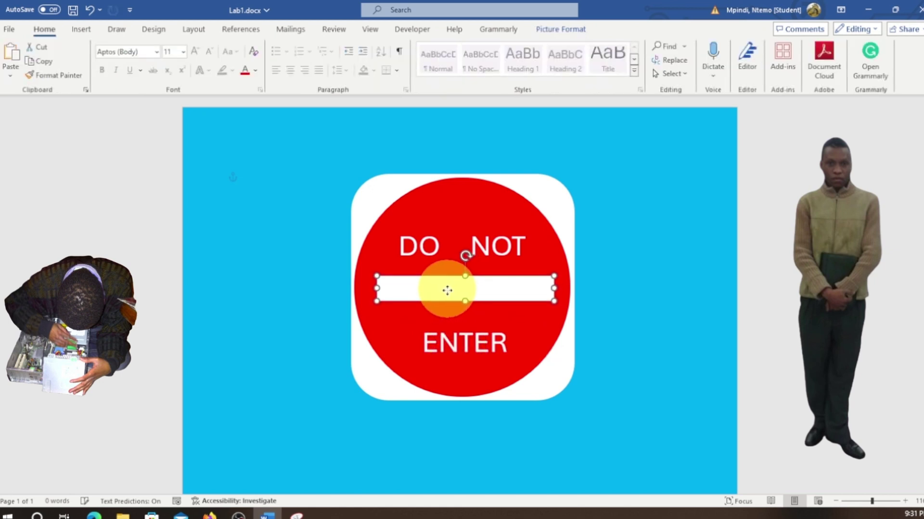
left_click(382, 292)
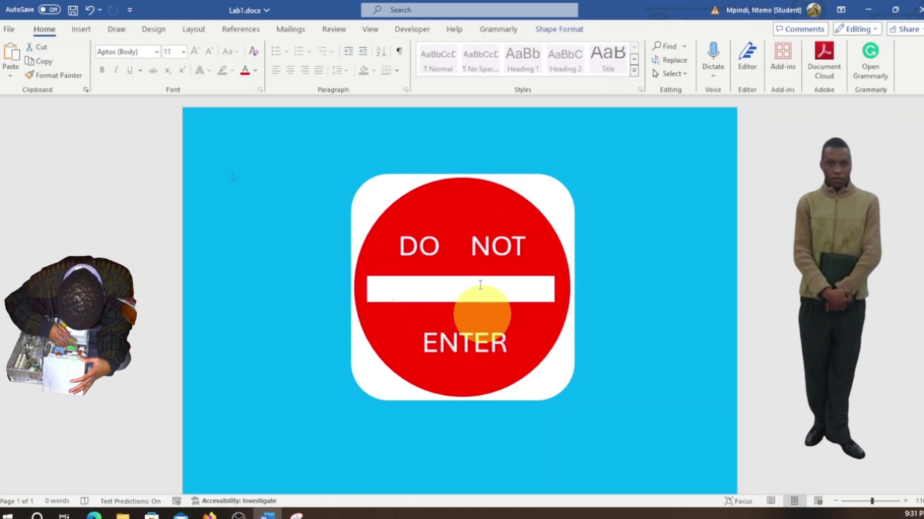
Step: Move the DO NOT picture slightly down and left, closer to the white bar
left_click(478, 242)
left_click(474, 244)
left_click_drag(474, 244, 470, 230)
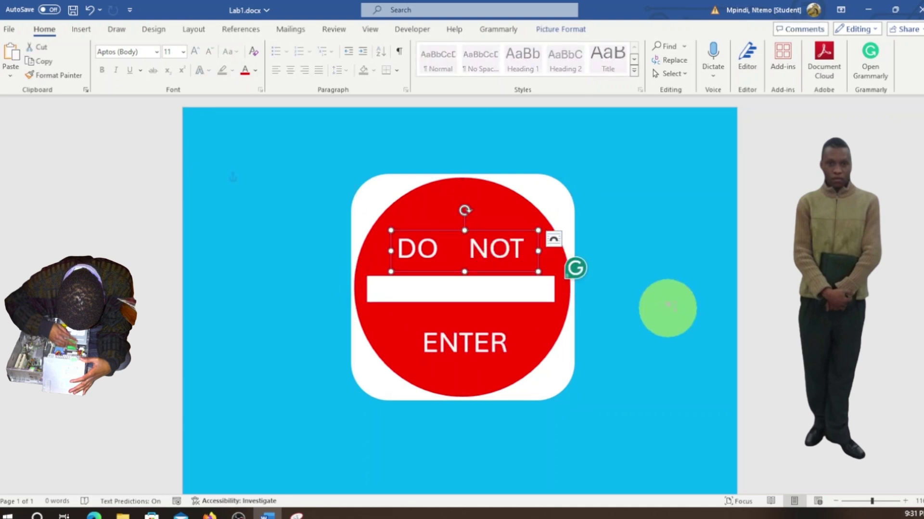
Step: Apply the first bevel preset of the second row to the white rounded square behind the circle, and deselect it
left_click(562, 191)
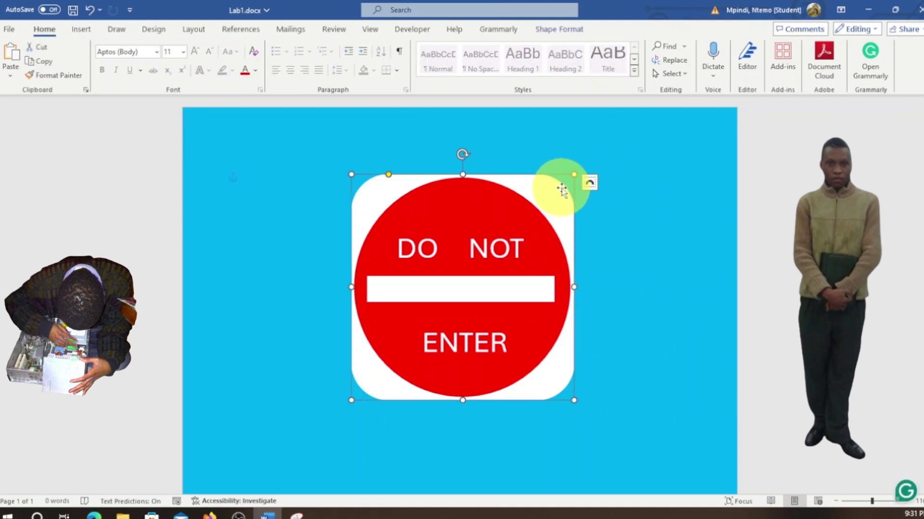
left_click(561, 191)
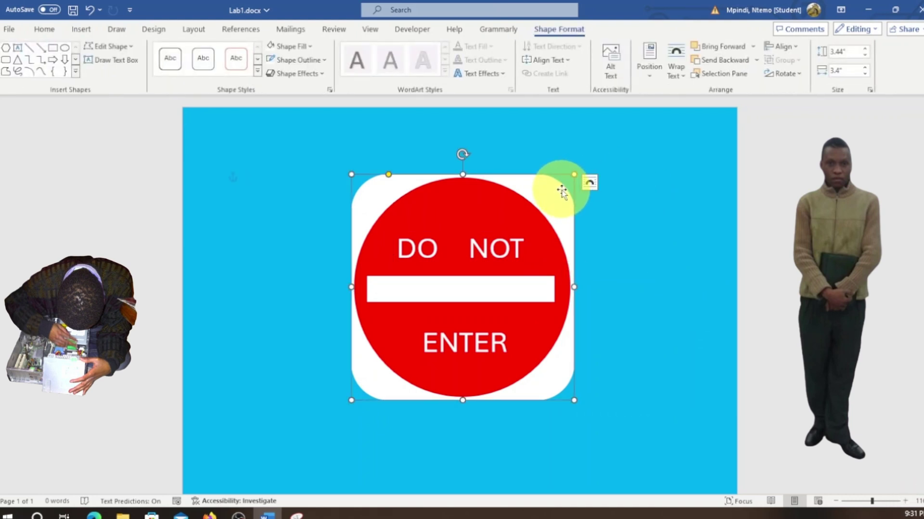
left_click(323, 75)
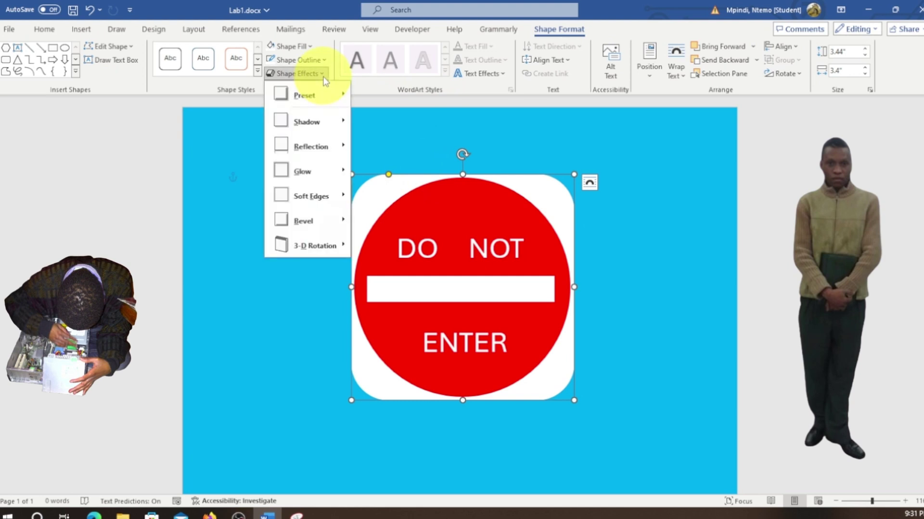
mouse_move(328, 228)
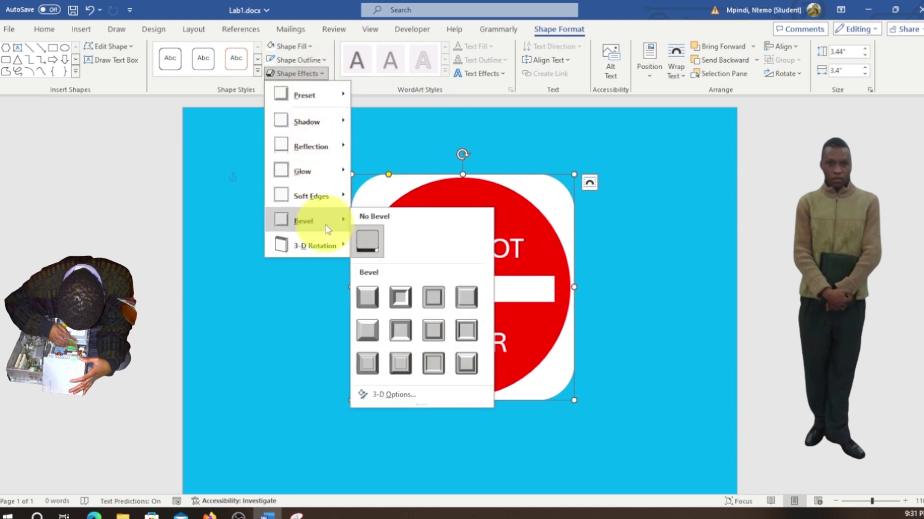
left_click(368, 328)
left_click(666, 462)
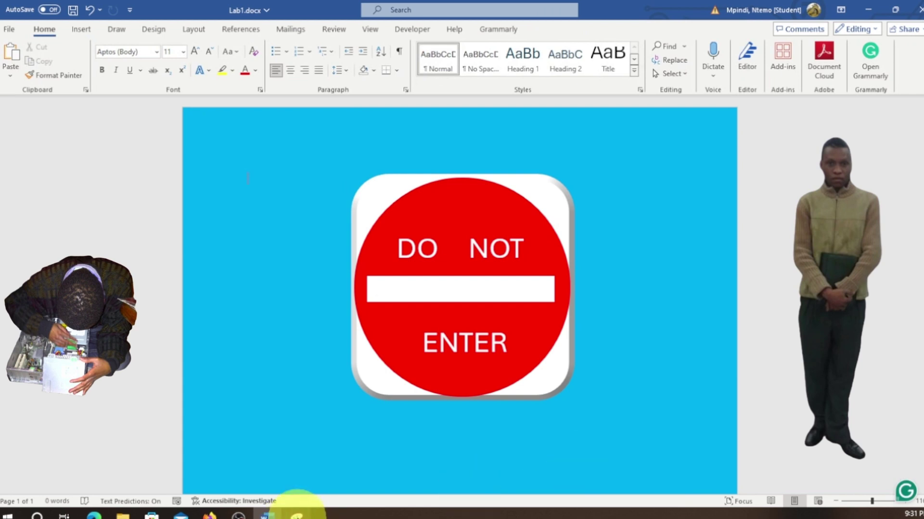
Step: Switch to Snipping Tool and capture a new snip of the whole DO NOT ENTER sign with a blue margin around it
left_click(297, 514)
left_click_drag(538, 241, 187, 159)
left_click_drag(127, 142, 126, 78)
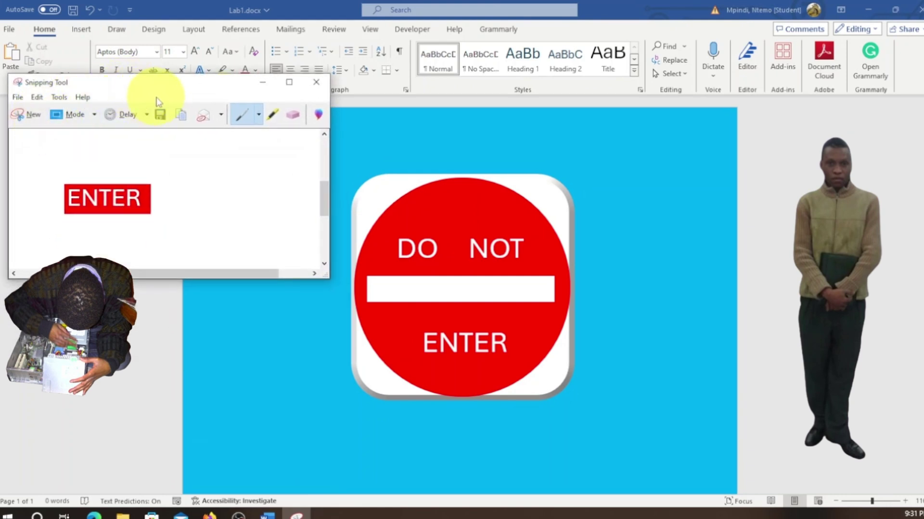
left_click(34, 116)
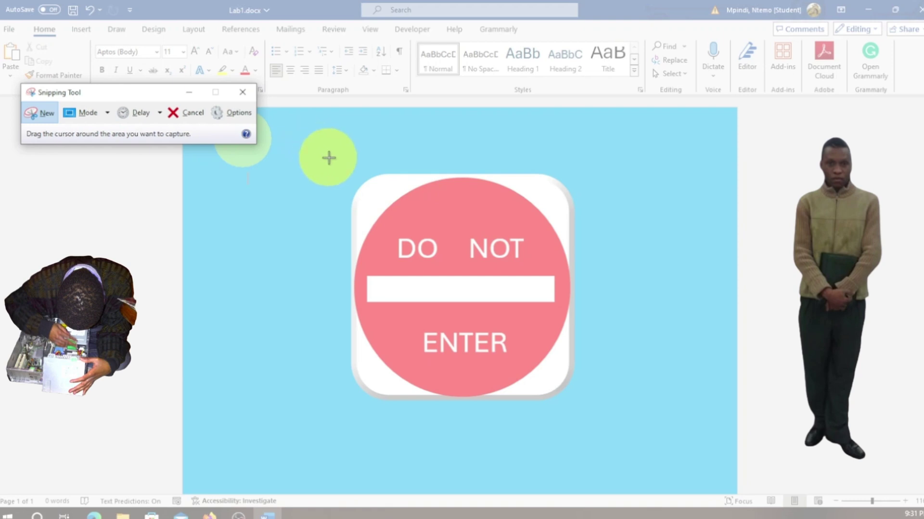
left_click_drag(331, 154, 596, 411)
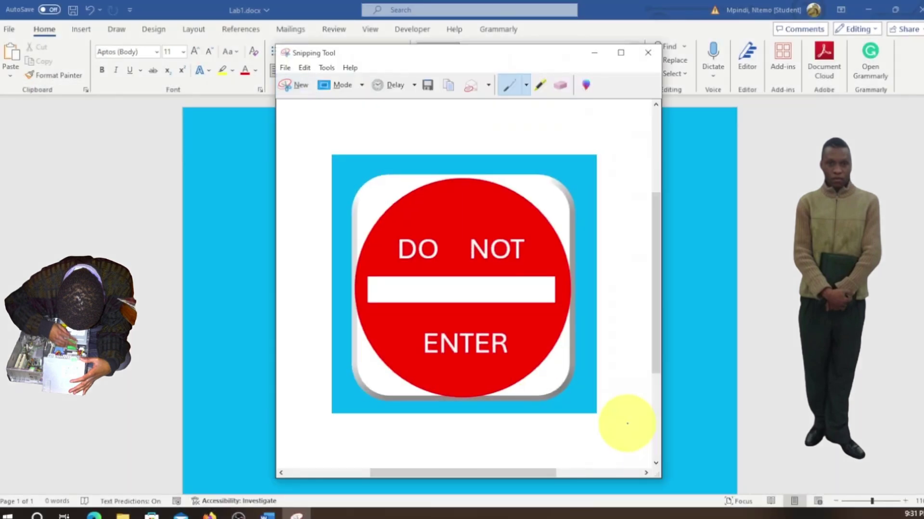
Step: Save the DO NOT ENTER sign snip as ITM33.PNG in the Microsoft Lab1 folder
left_click(428, 85)
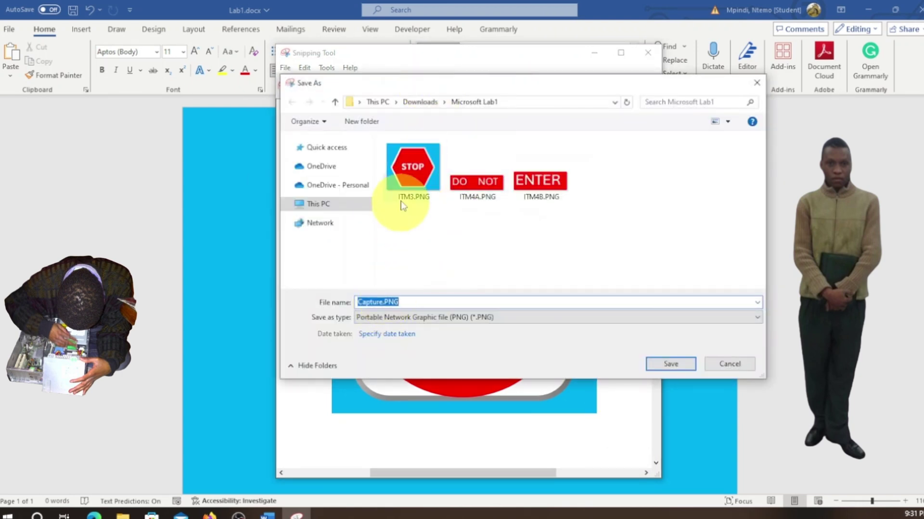
left_click(408, 185)
double_click(374, 301)
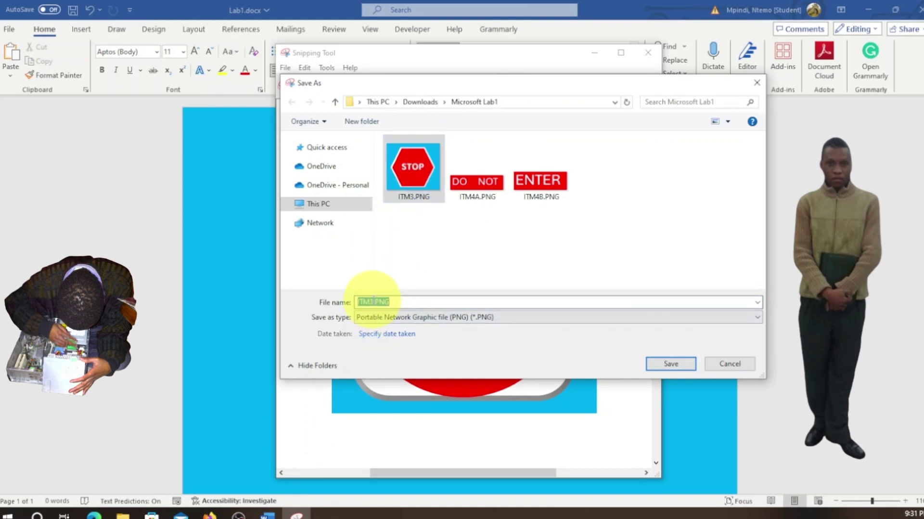
left_click(373, 301)
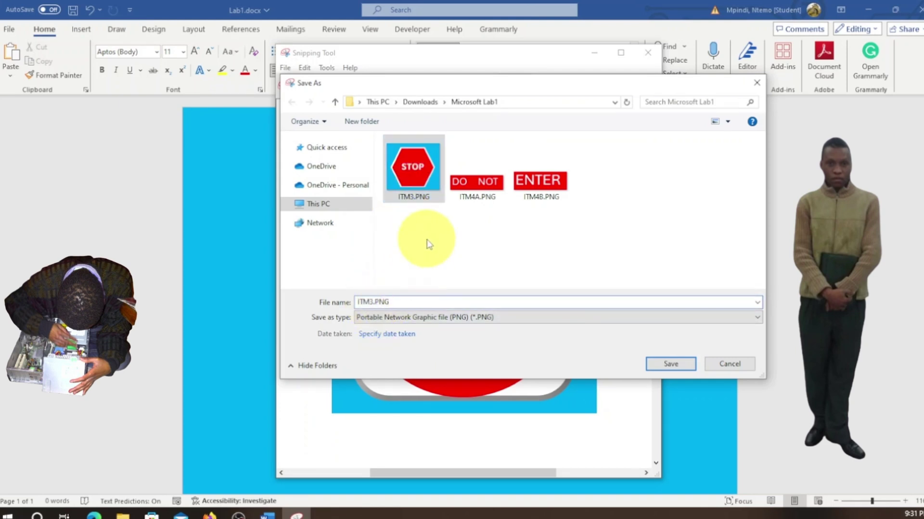
type("3")
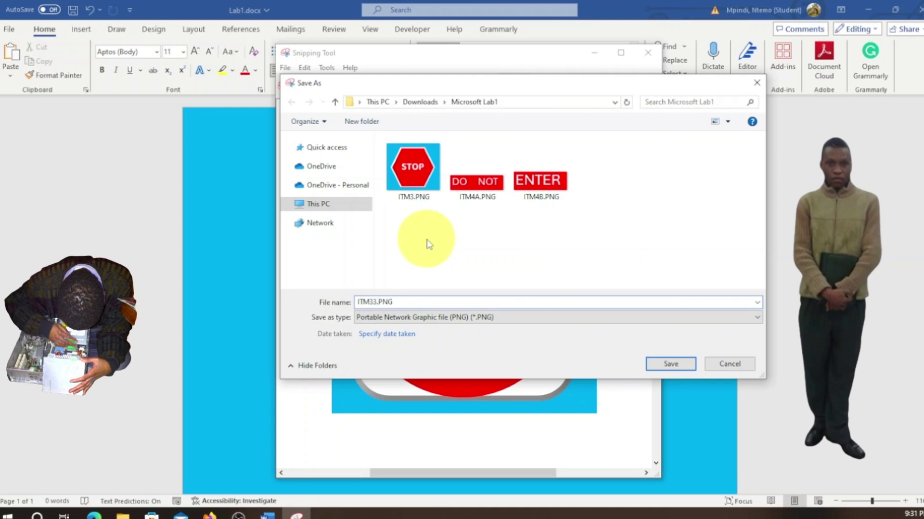
left_click(665, 363)
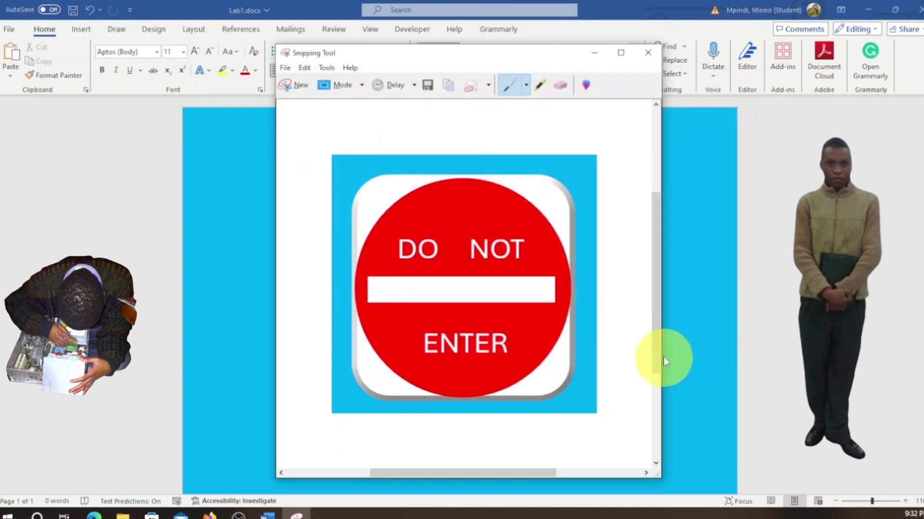
Step: Switch back to the Lab1.docx page and delete the white rounded square, red circle, DO NOT picture, white bar and ENTER picture
left_click(681, 173)
left_click(525, 195)
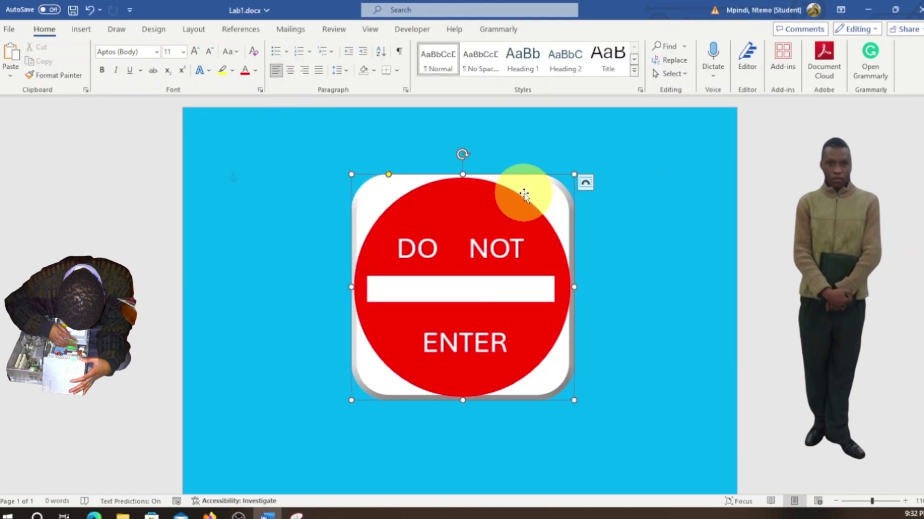
left_click(525, 195)
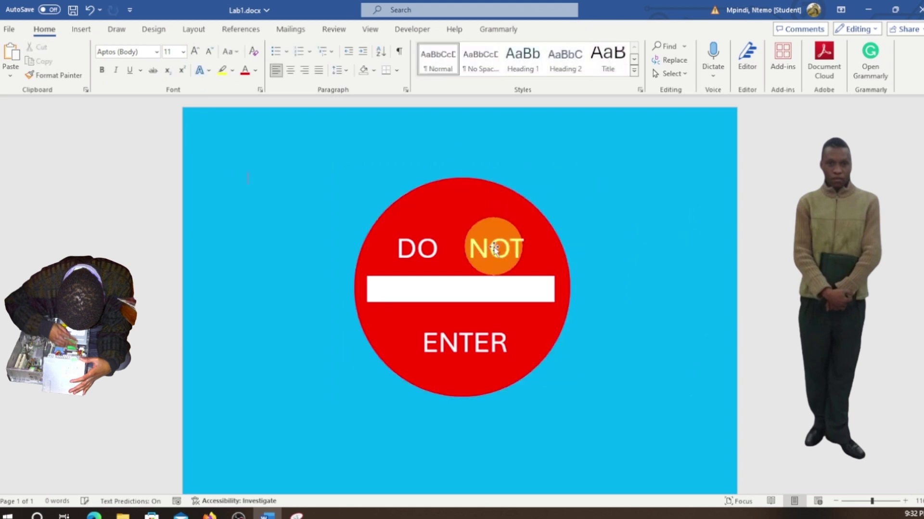
left_click(492, 189)
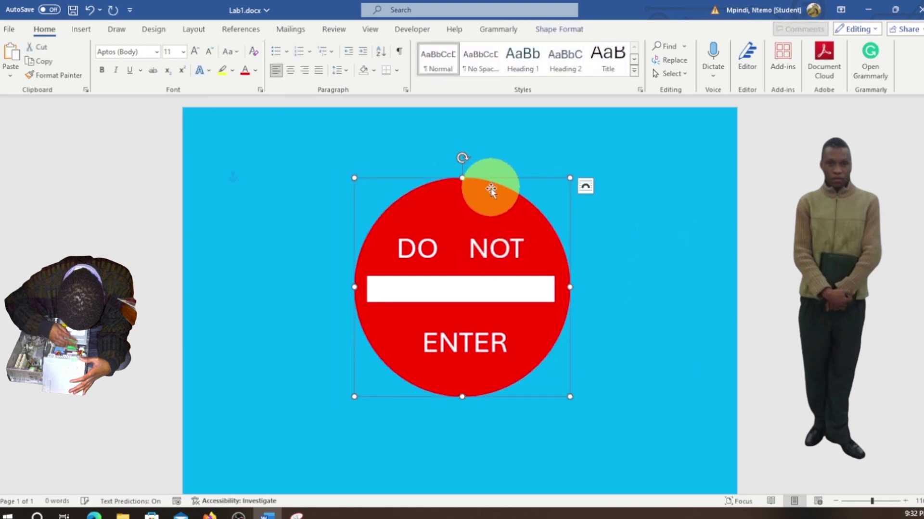
key("Delete")
left_click(482, 236)
key("Delete")
left_click(488, 291)
key("Delete")
left_click(492, 331)
key("Delete")
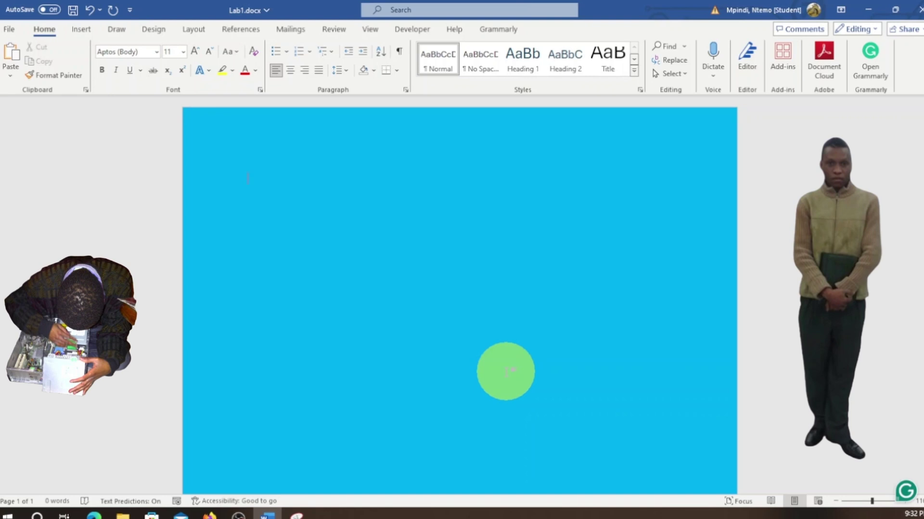
Step: Draw a rectangle about 5.83" wide and 3.43" high in the middle of the blue page
left_click(81, 31)
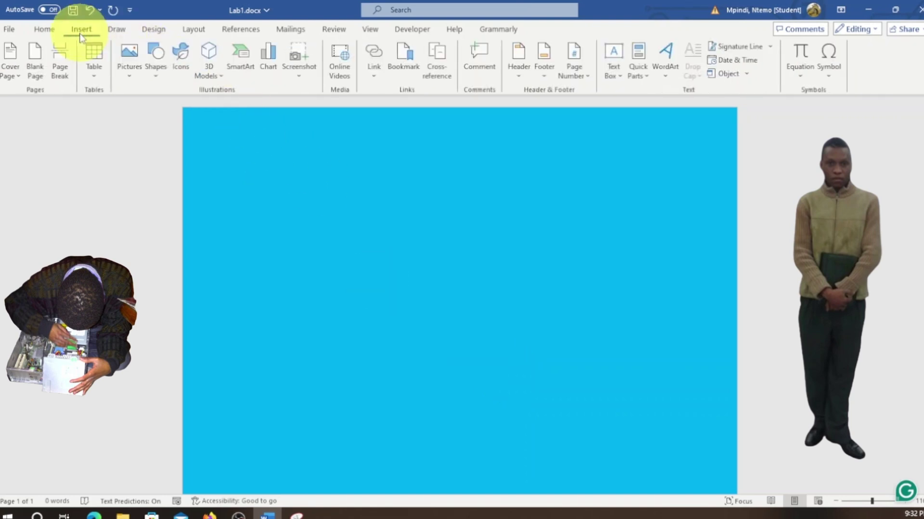
left_click(156, 68)
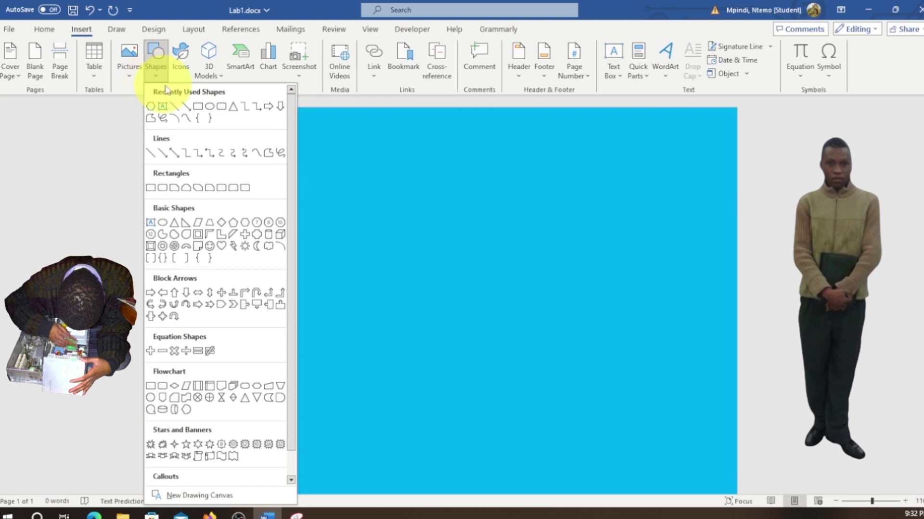
left_click(199, 108)
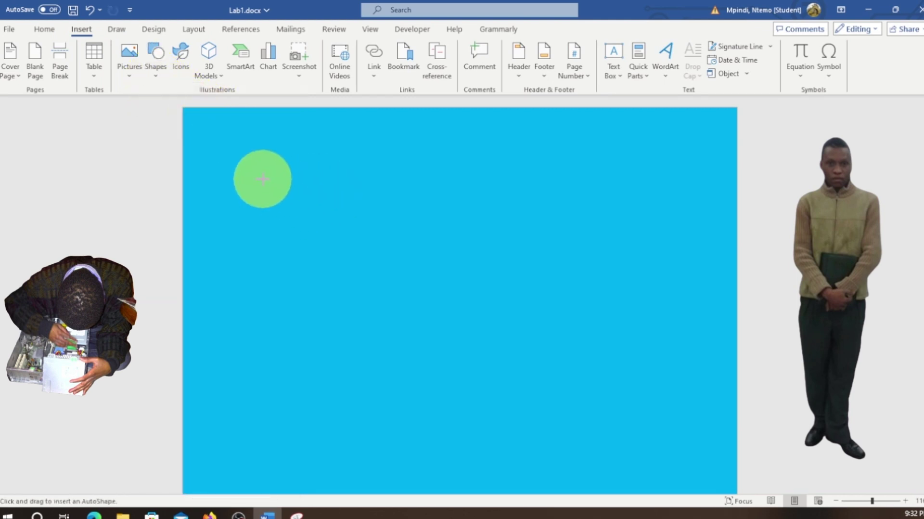
left_click_drag(262, 177, 643, 402)
left_click_drag(342, 279, 299, 118)
Step: Give the new rectangle a white fill and a white outline, and deselect it
left_click(310, 47)
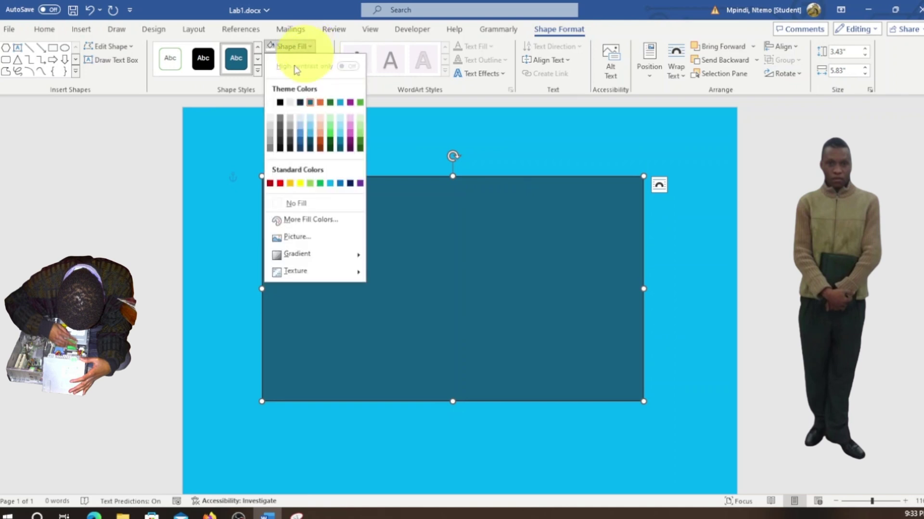
left_click(271, 102)
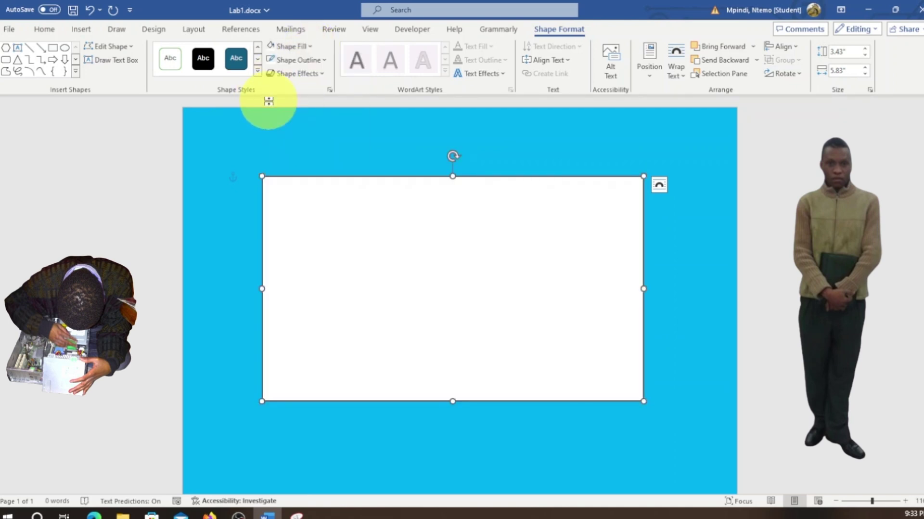
left_click(322, 62)
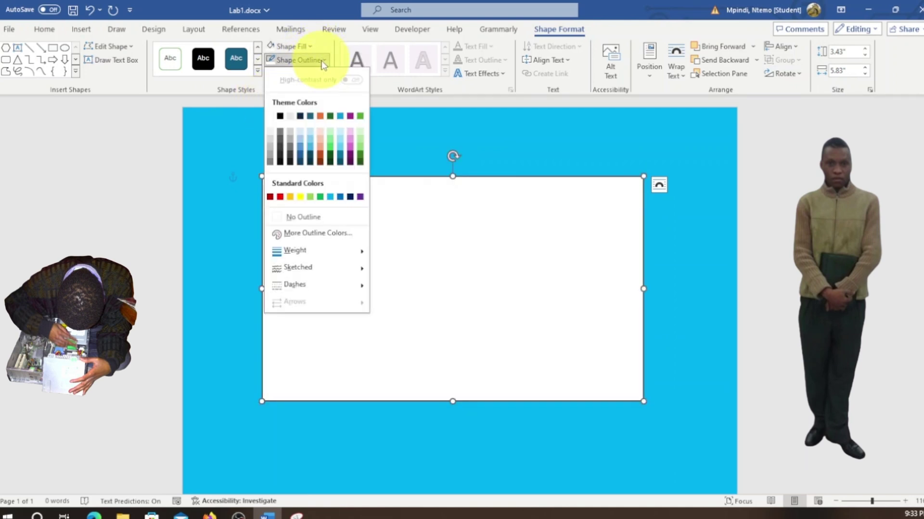
left_click(274, 118)
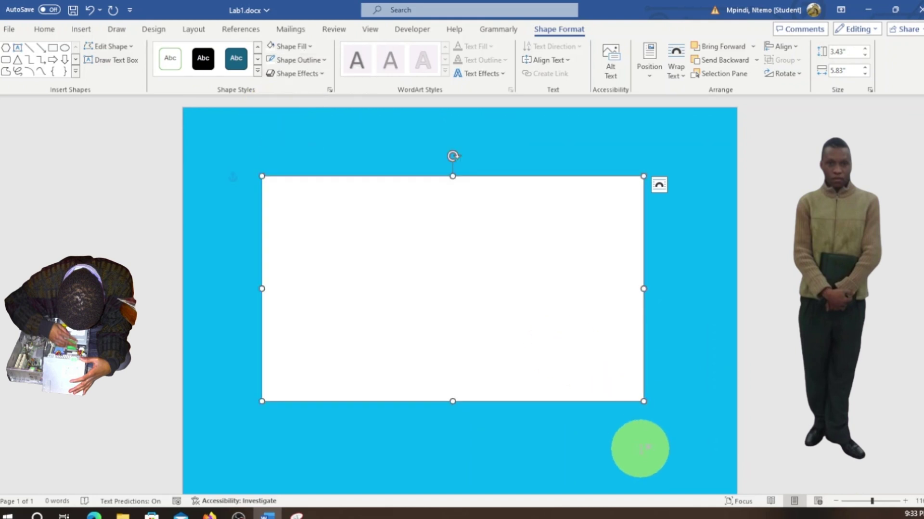
left_click(641, 449)
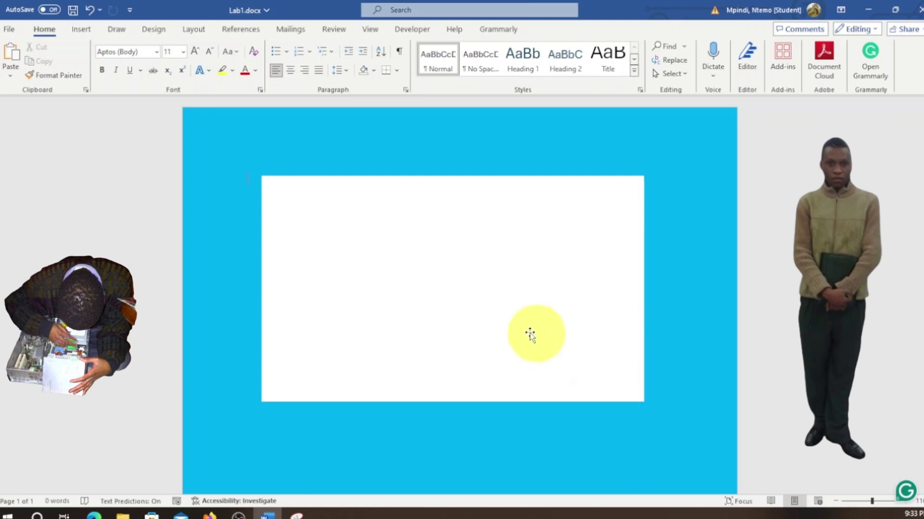
Step: Draw a second rectangle about 5.59" wide and 3.22" high inside the white one, leaving an even white border
left_click(80, 30)
left_click(156, 72)
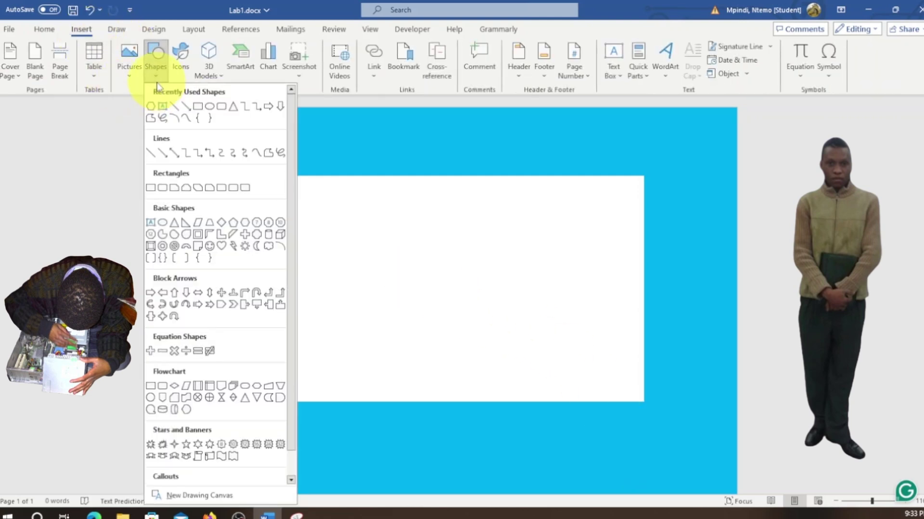
left_click(197, 106)
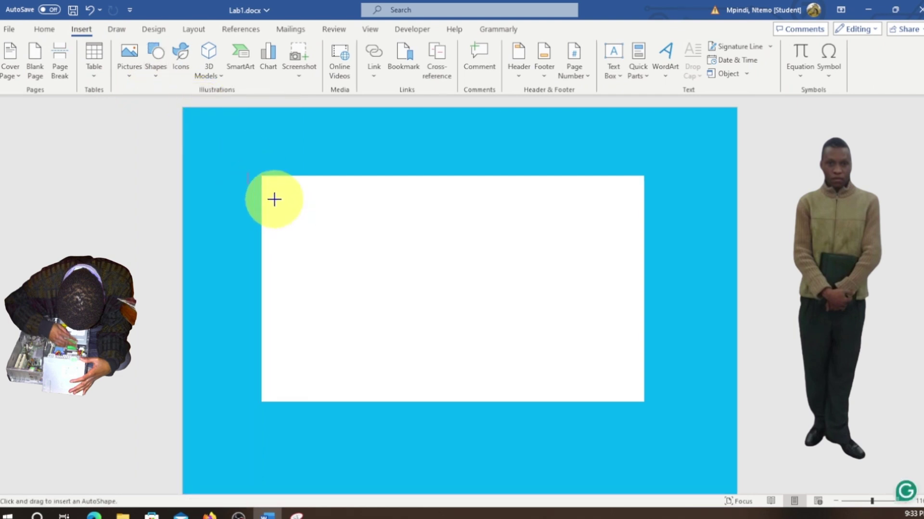
left_click_drag(271, 184, 637, 395)
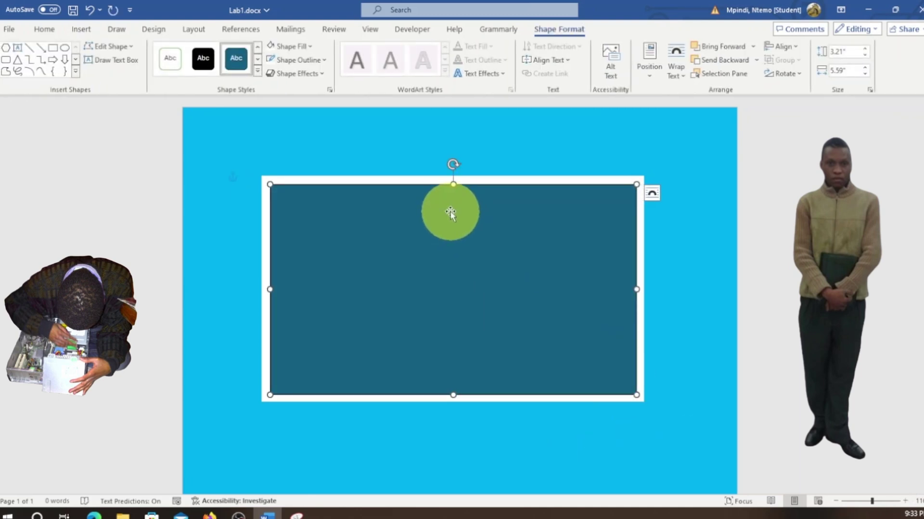
left_click_drag(453, 182, 453, 182)
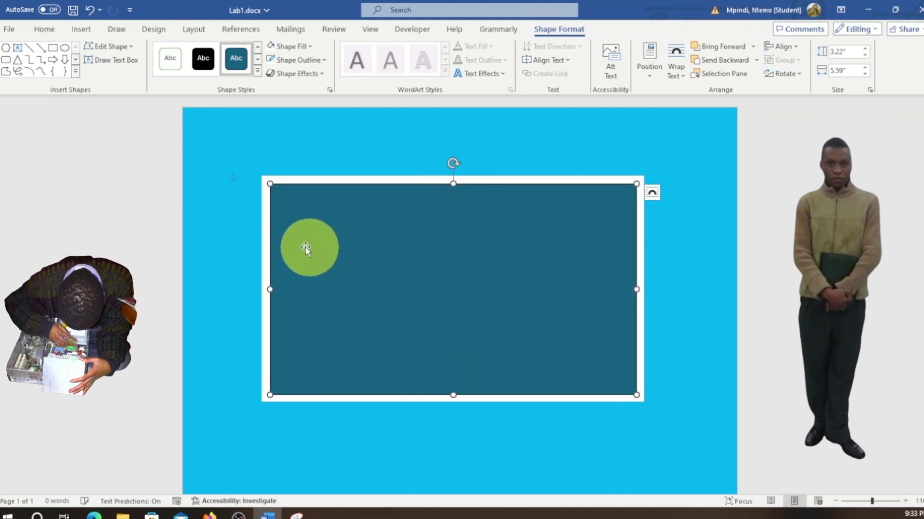
Step: Give the inner rectangle a black fill and a black outline, and deselect it
left_click(307, 48)
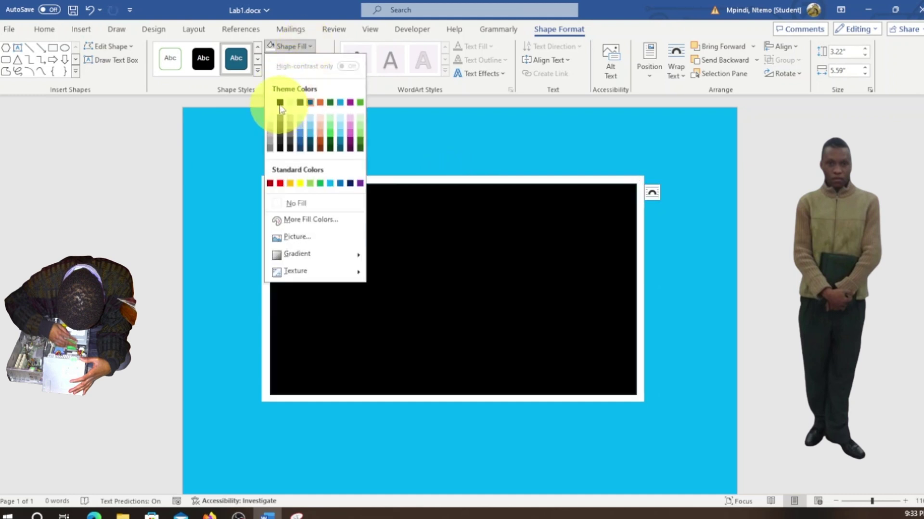
left_click(280, 101)
left_click(328, 60)
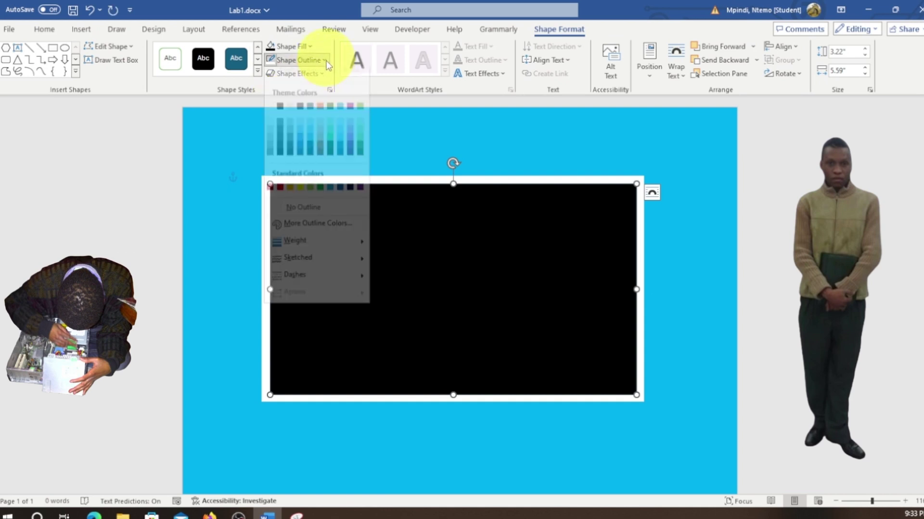
left_click(282, 115)
left_click(412, 442)
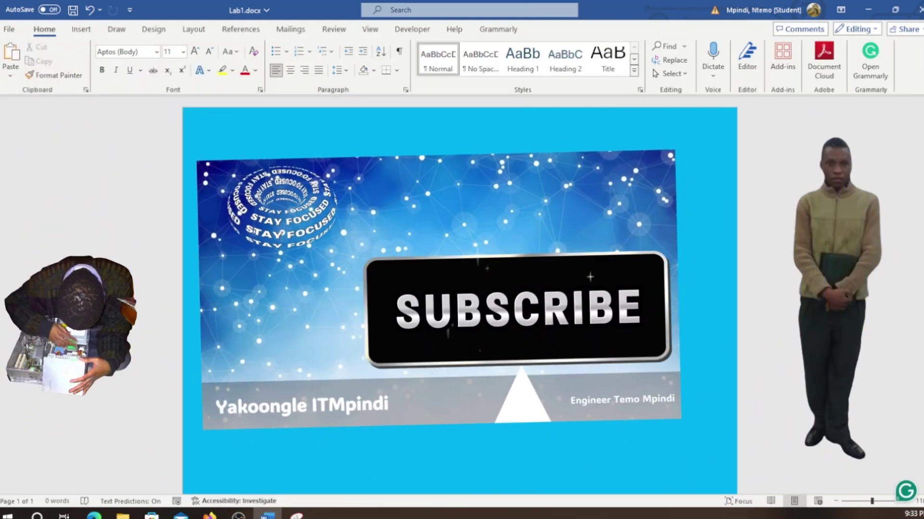
left_click(388, 448)
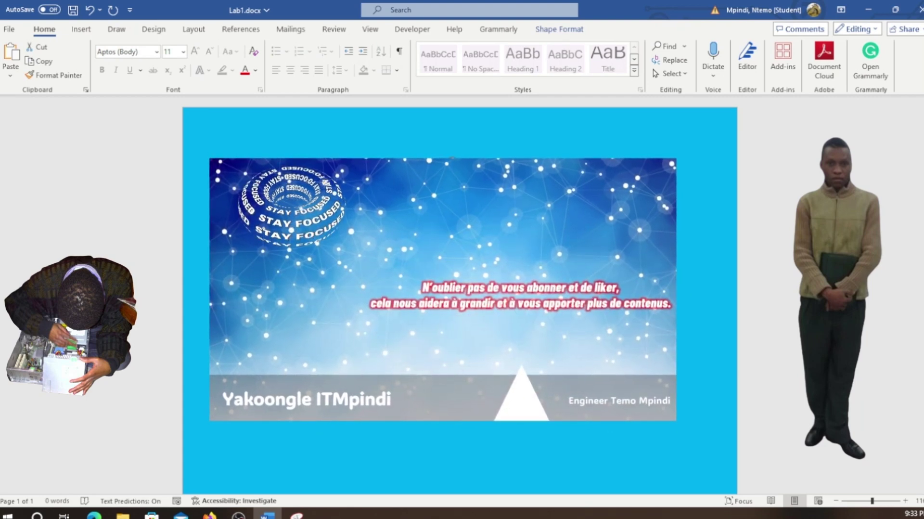
left_click(336, 462)
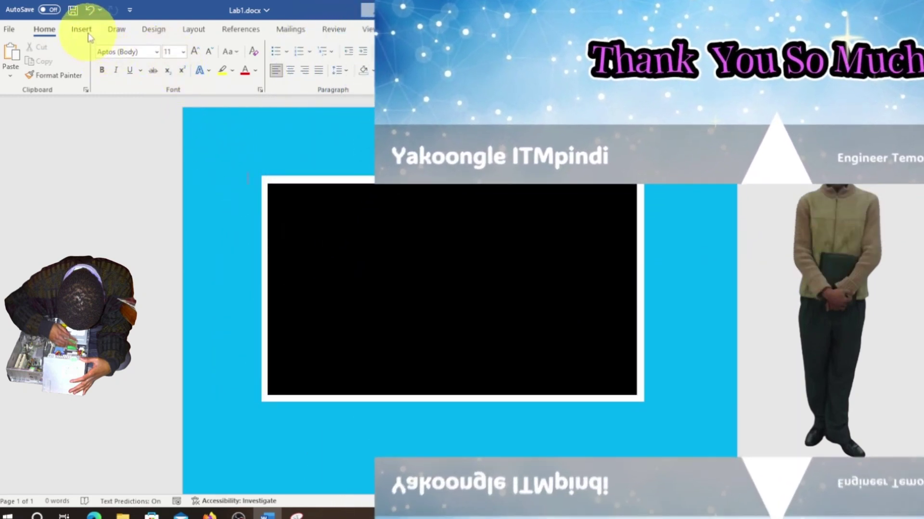
Step: Draw a third rectangle about 5.46" wide and 3.1" high inside the black one, leaving a thin black frame
left_click(87, 34)
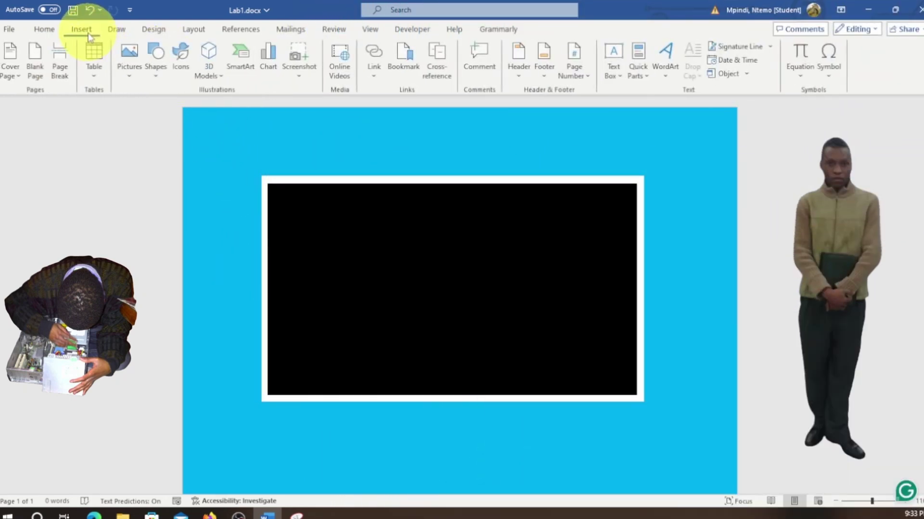
left_click(159, 77)
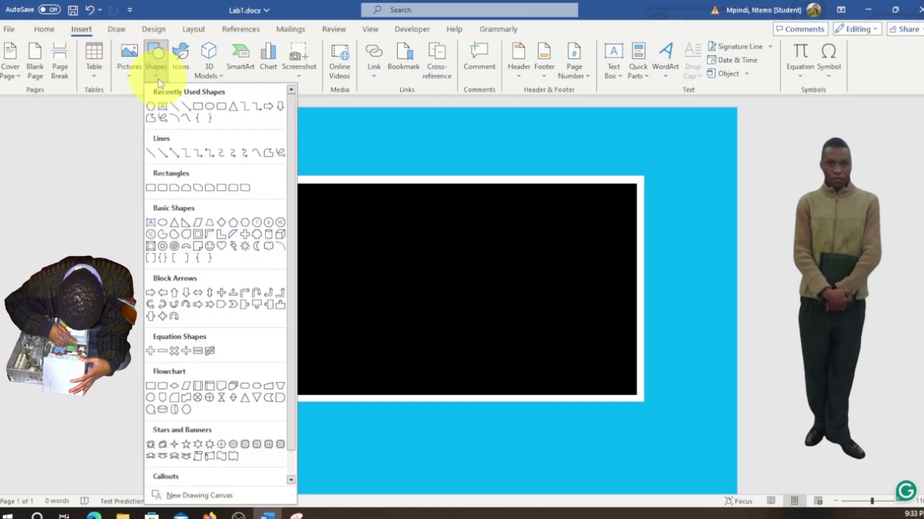
left_click(196, 109)
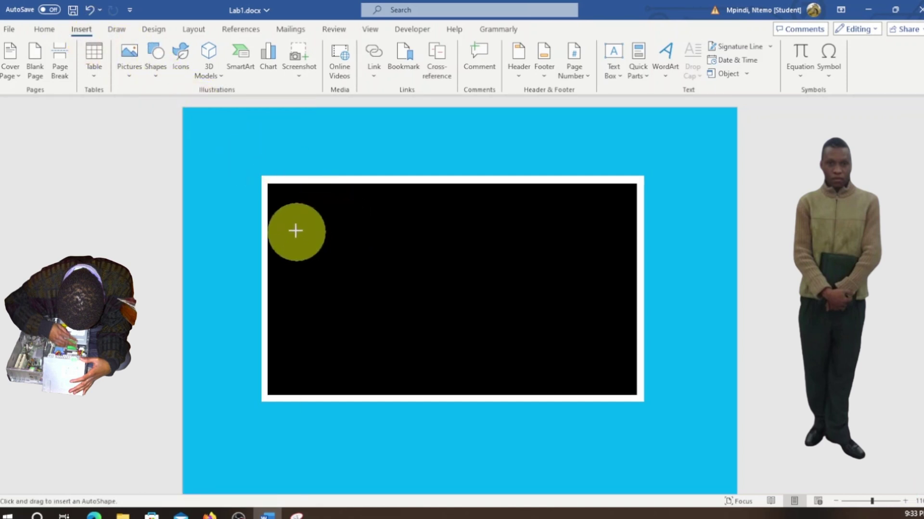
left_click_drag(273, 188, 630, 391)
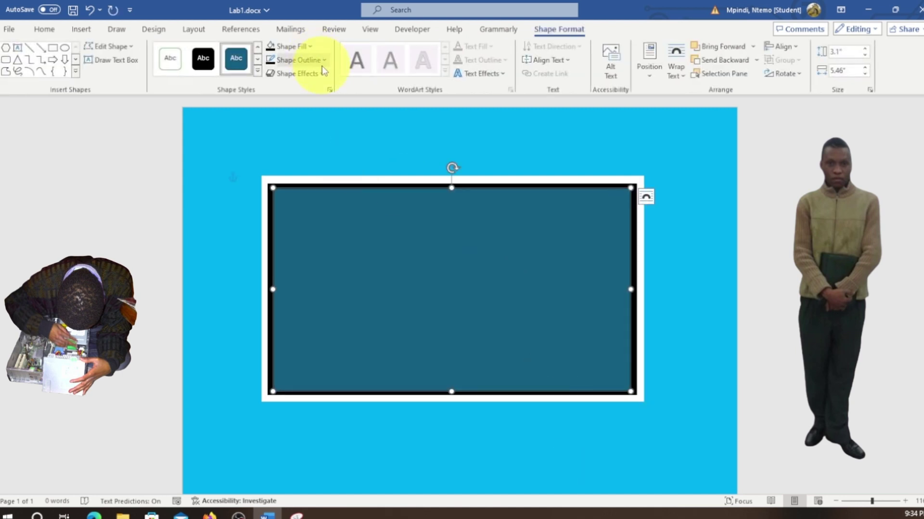
Step: Give the innermost rectangle the orange theme color for both fill and outline, and deselect it
left_click(310, 47)
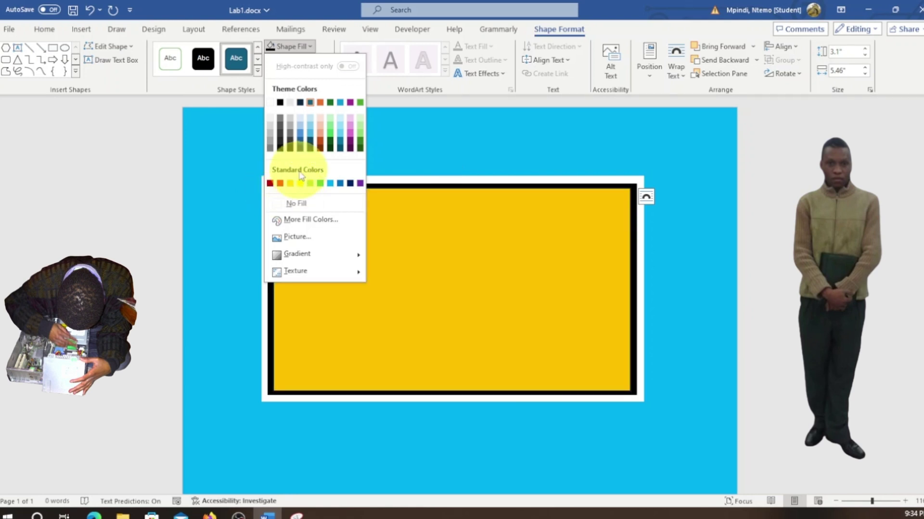
left_click(320, 103)
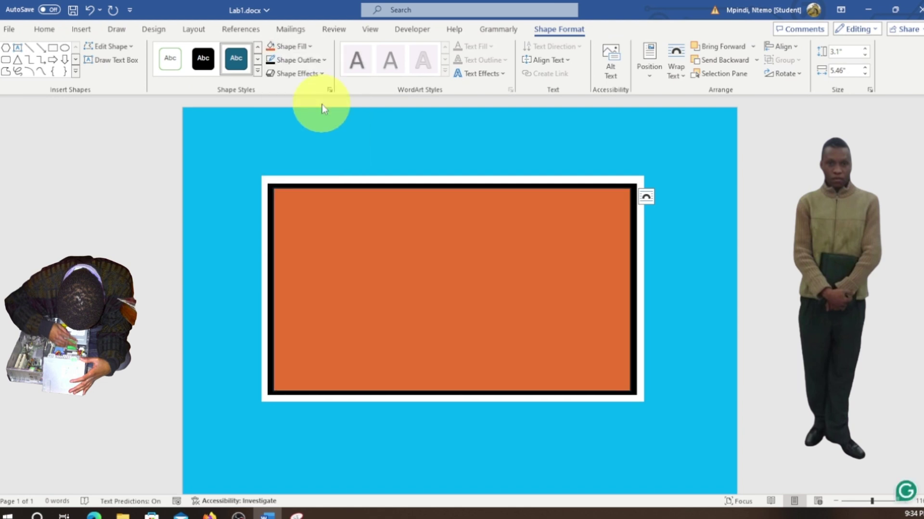
left_click(323, 60)
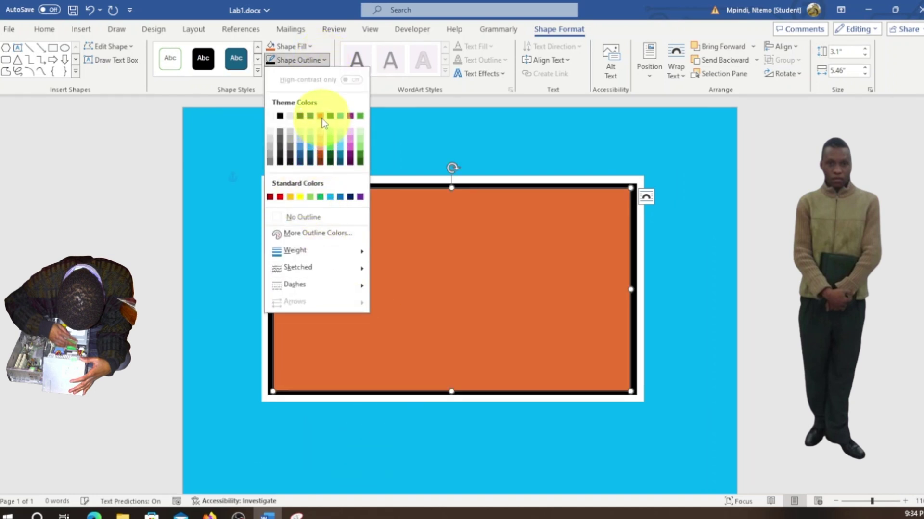
key("Escape")
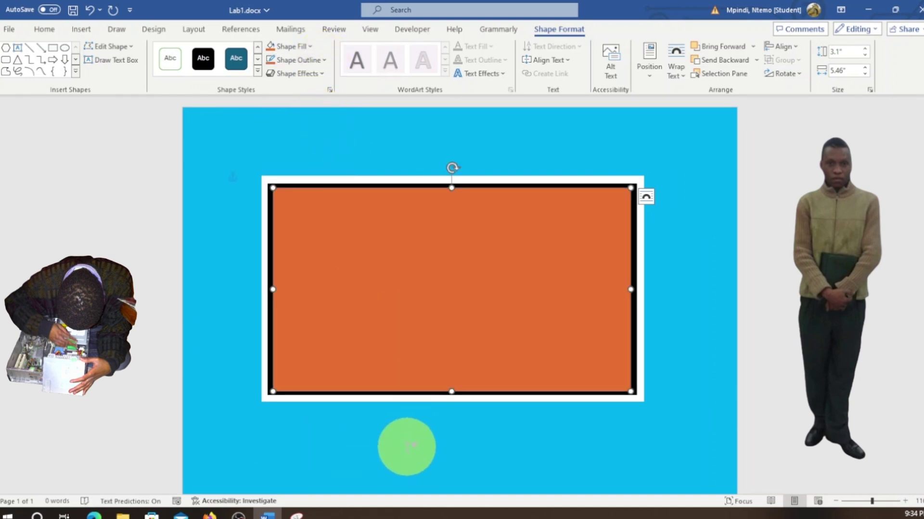
left_click(407, 447)
Step: Make the orange rectangle ready for text entry with Add Text
left_click(395, 199)
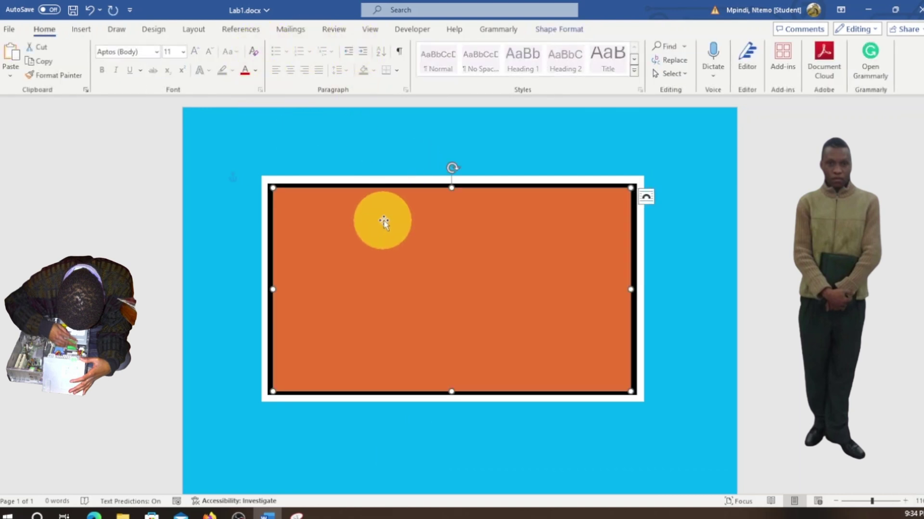
left_click(670, 226)
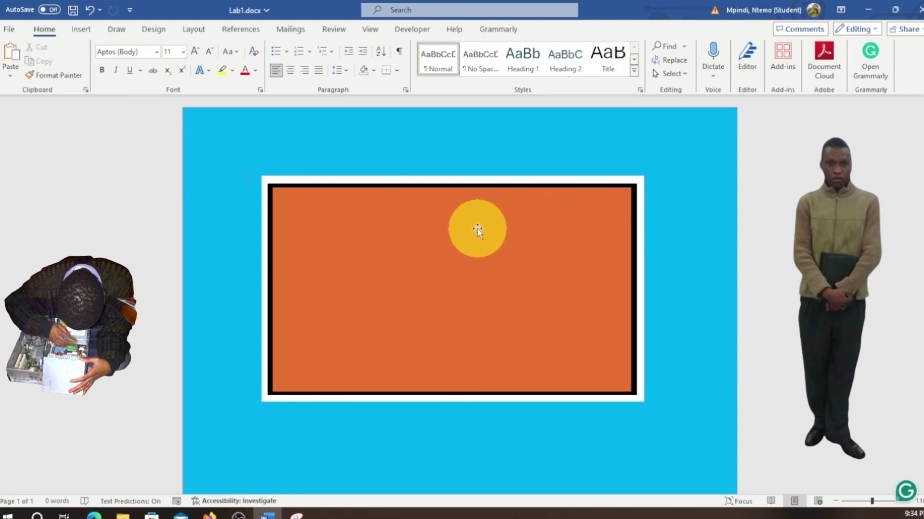
right_click(445, 215)
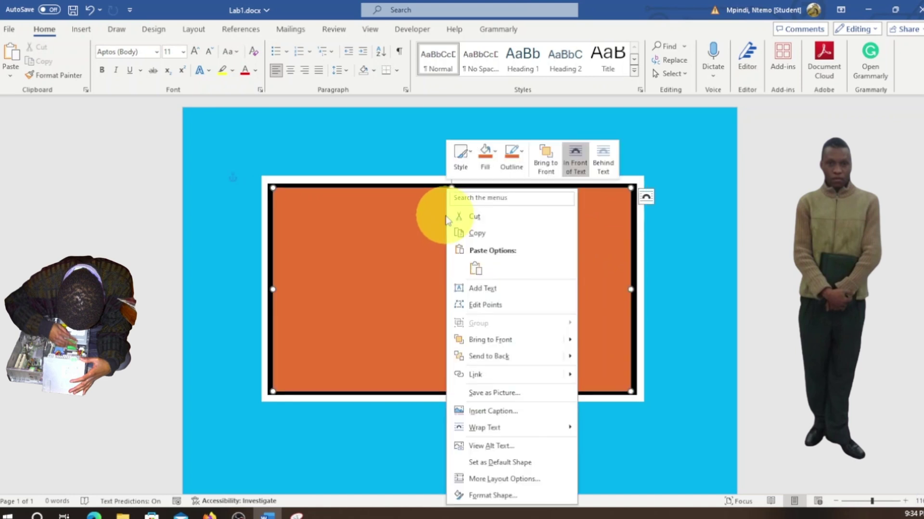
left_click(487, 291)
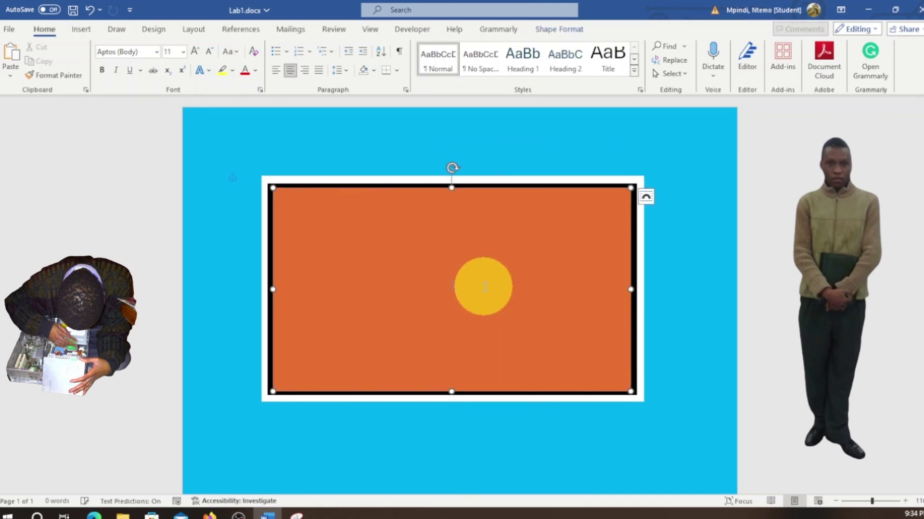